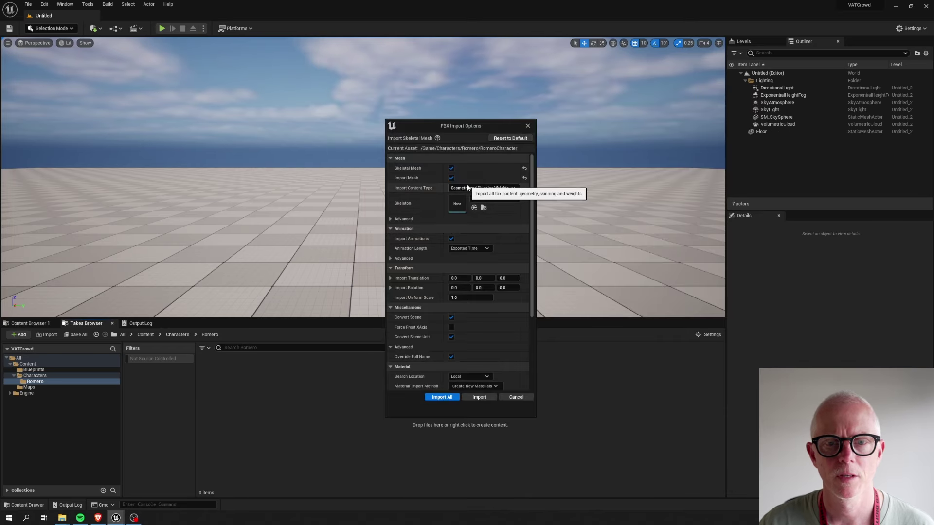
Import the RomeroCharacter FBX as a skeletal mesh with geometry, skinning weights and new materials
scroll(412, 316, "down", 1)
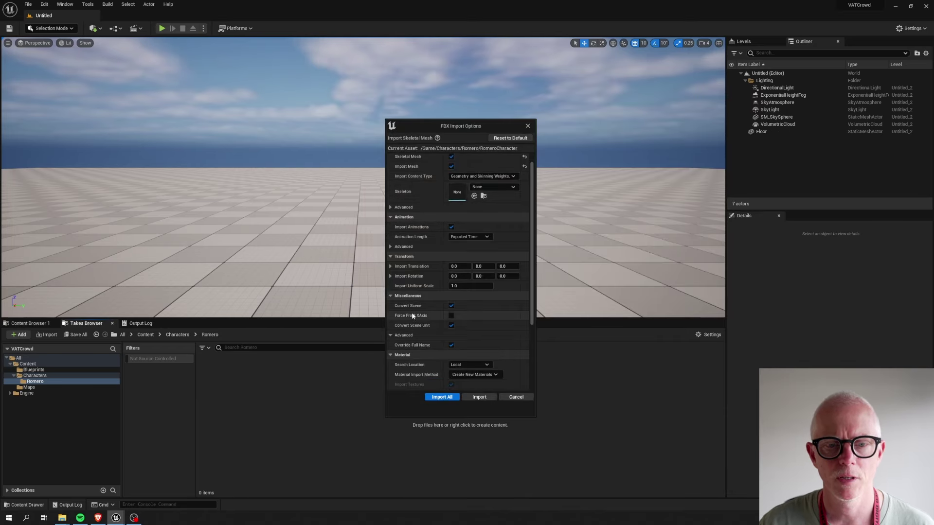
scroll(445, 359, "down", 3)
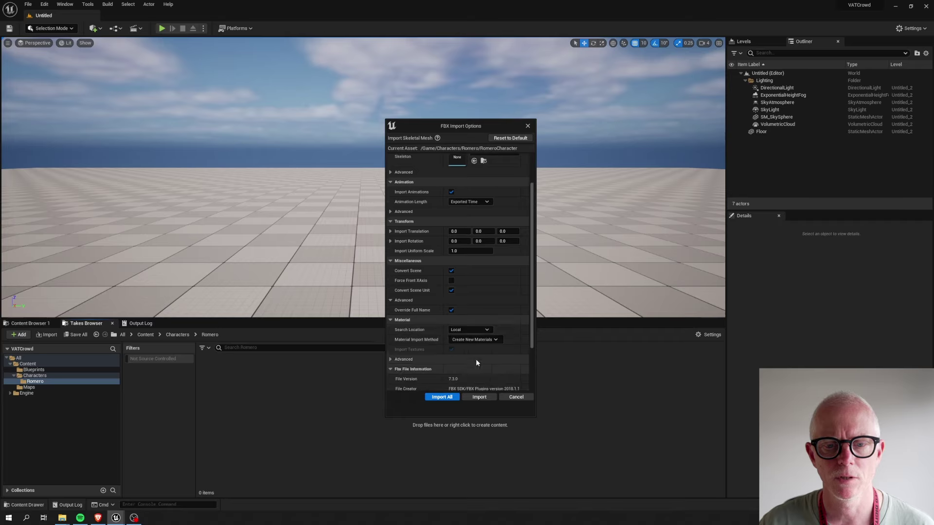
left_click(437, 398)
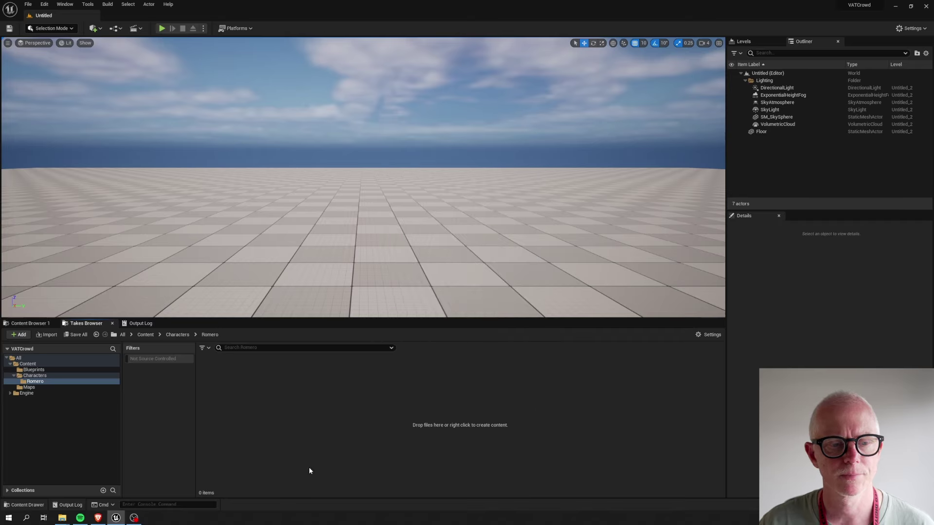
Create a folder named Motions inside the Romero folder and open it
right_click(321, 428)
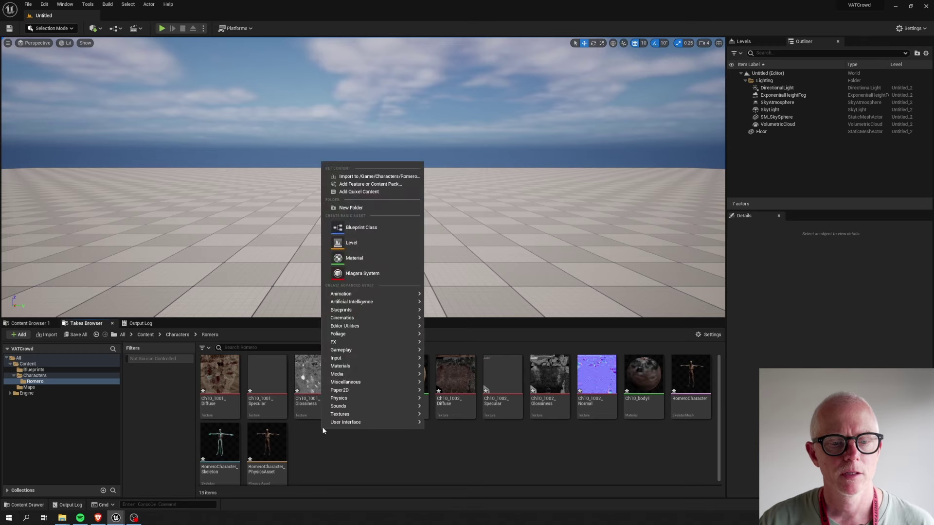
left_click(360, 209)
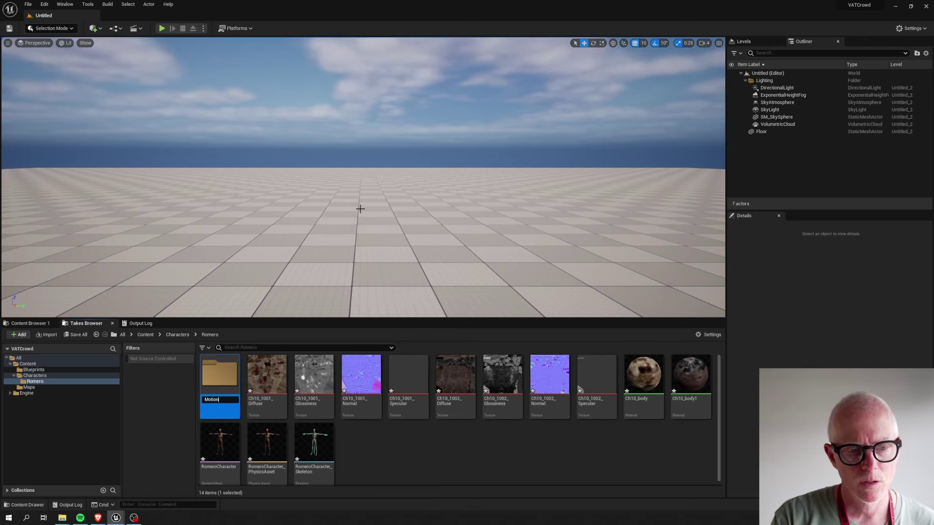
key("Return")
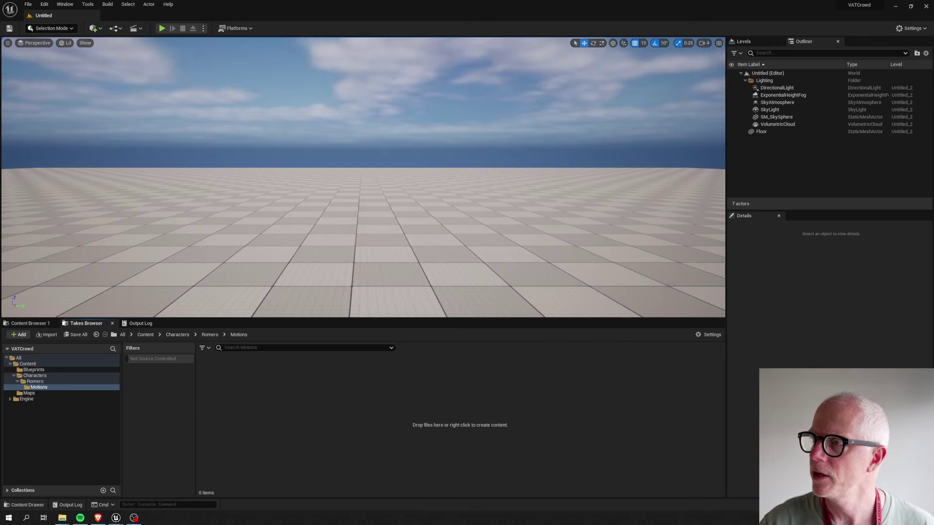
Import all the idle animation FBX files, from Orc Idle to Zombie IdleD, into Motions using the RomeroCharacter_Skeleton skeleton
key("alt+Tab")
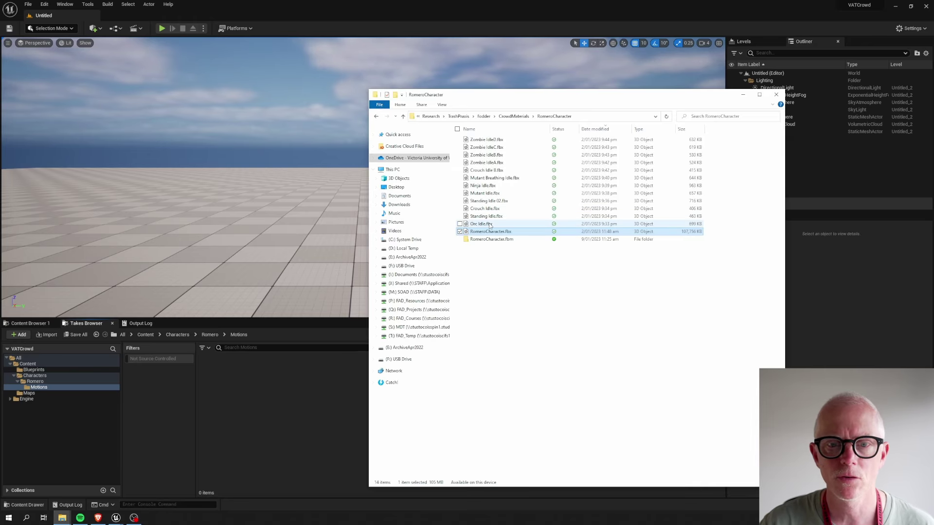
left_click(494, 139, "shift")
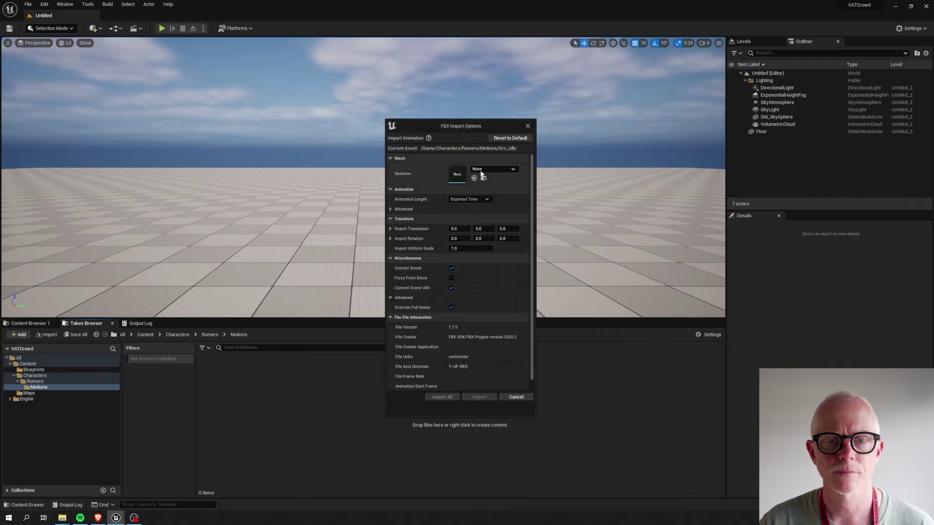
left_click(480, 170)
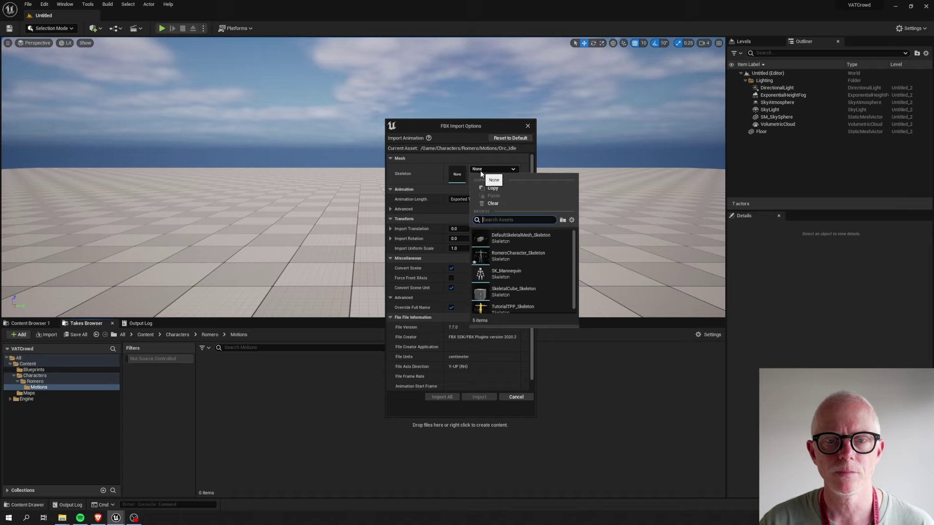
left_click(511, 256)
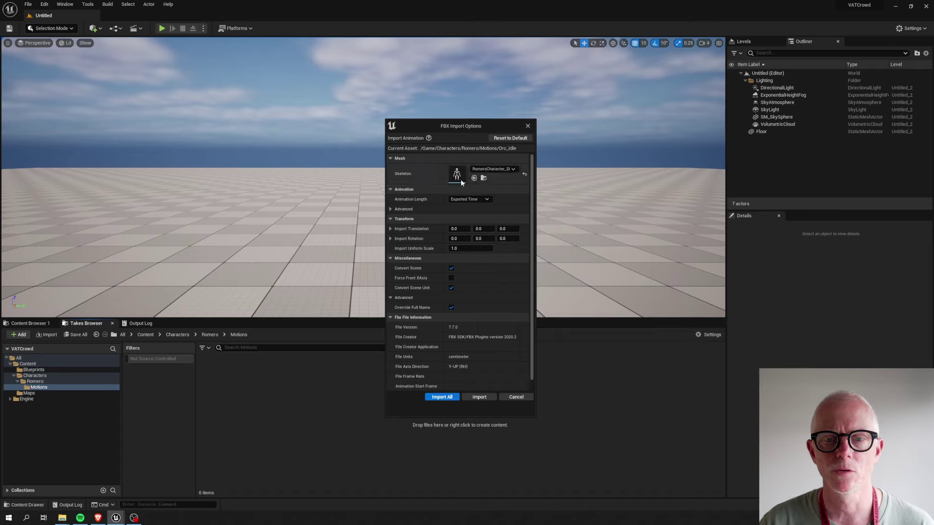
left_click(442, 397)
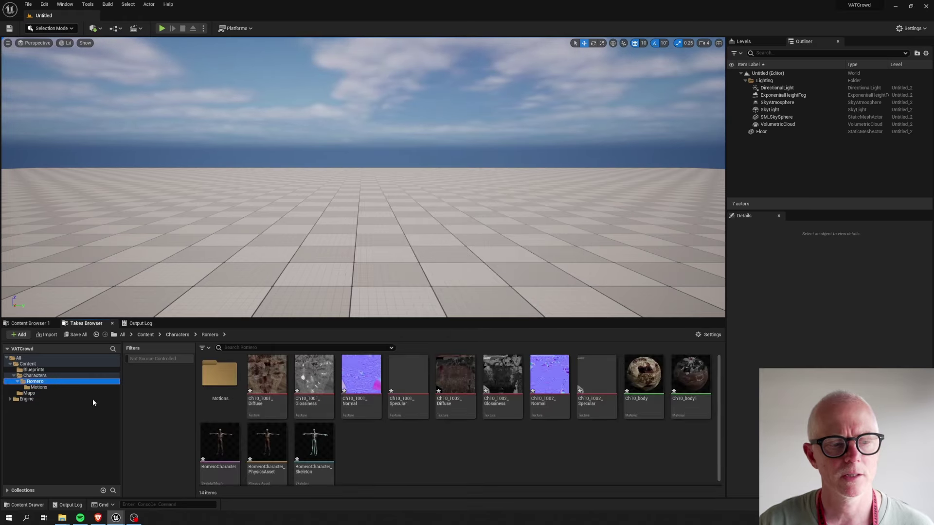
Check the imported animations in the Motions folder, and the Ch10_body material in the Romero folder
left_click(38, 387)
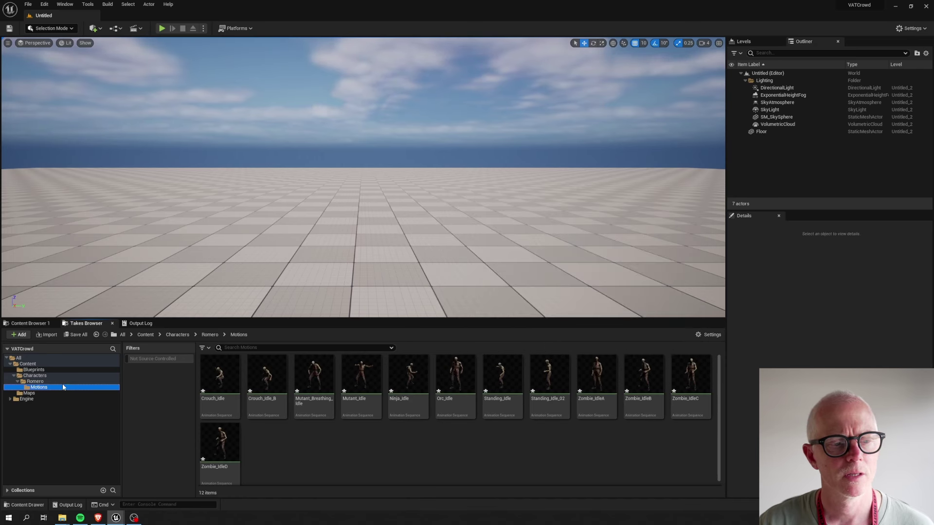
left_click(35, 381)
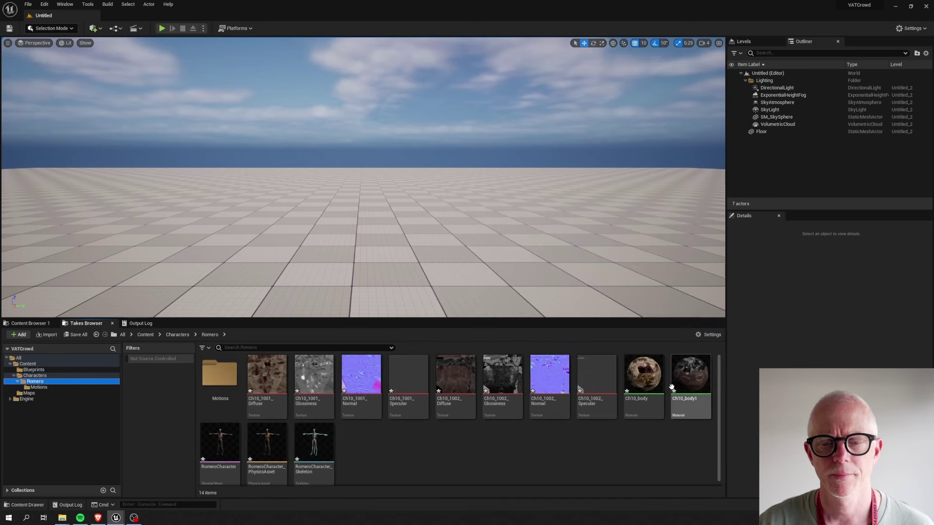
left_click(651, 382)
Browse the engine's plugin content to the Mannequin character folder in AnimToTexture Content, checking that plugin content is shown
left_click(10, 399)
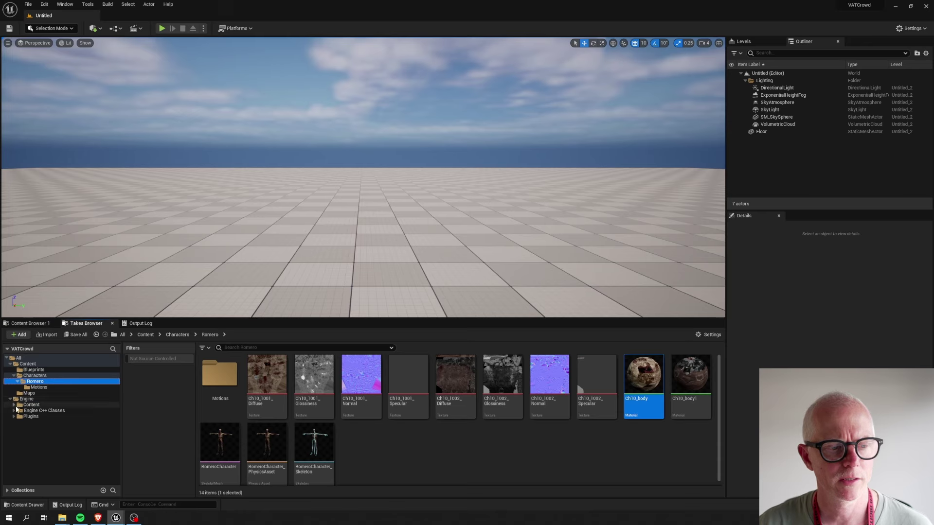
left_click(709, 335)
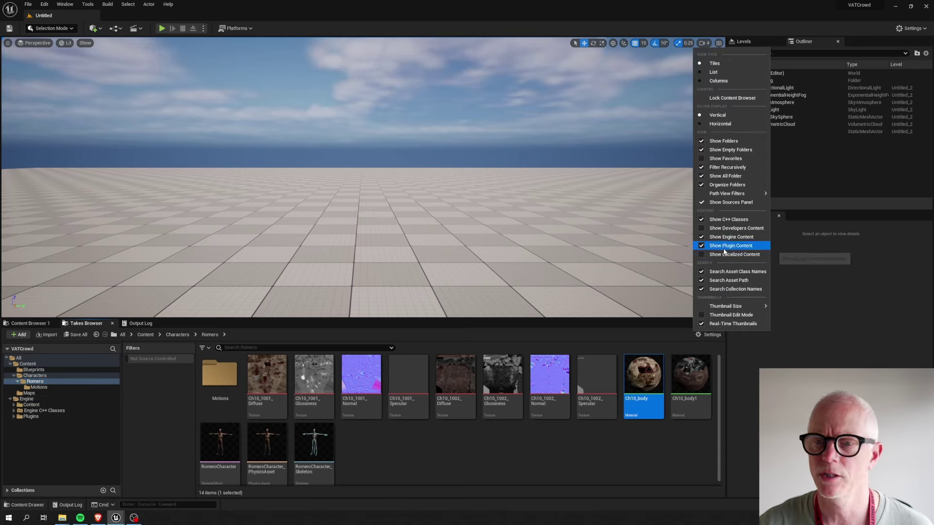
left_click(14, 417)
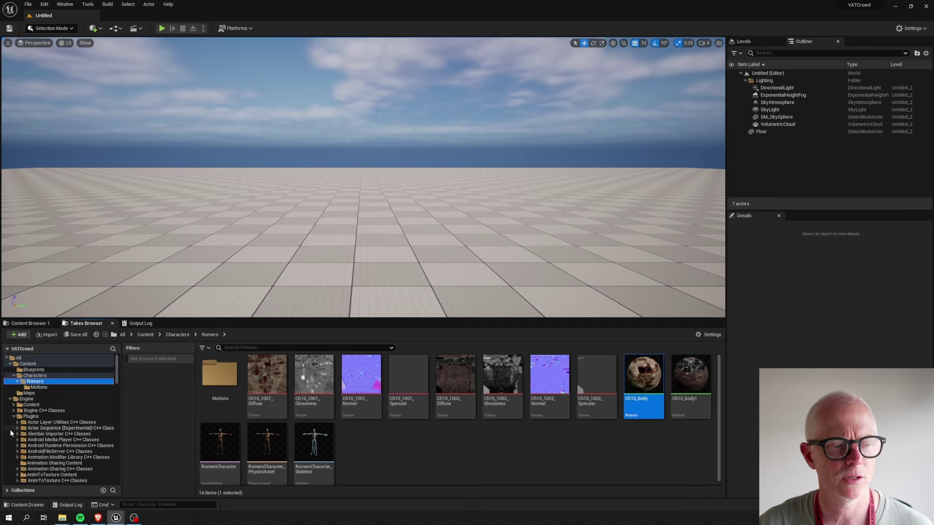
scroll(44, 457, "down", 2)
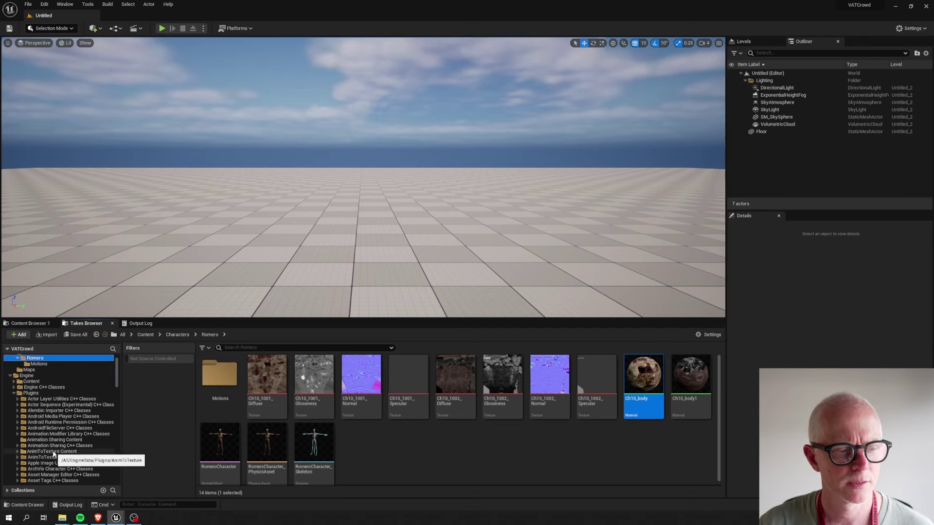
left_click(25, 452)
left_click(18, 452)
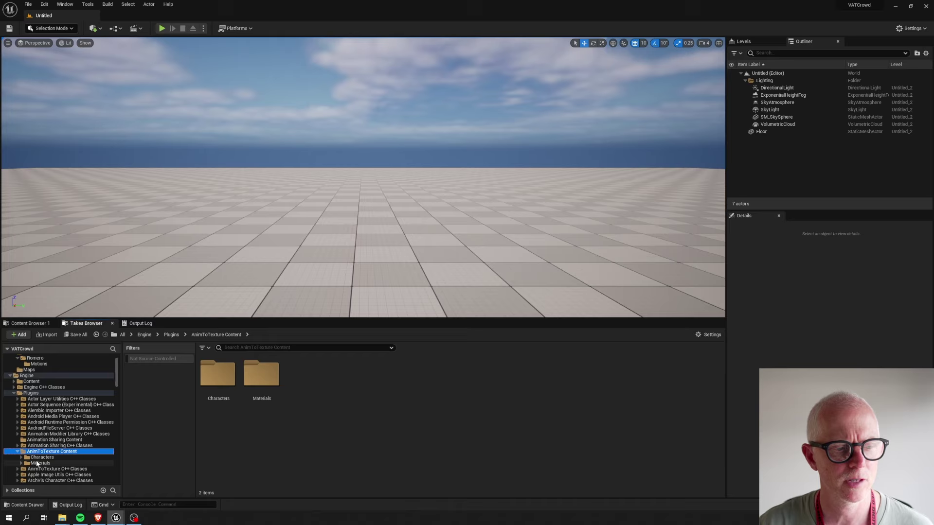
left_click(40, 457)
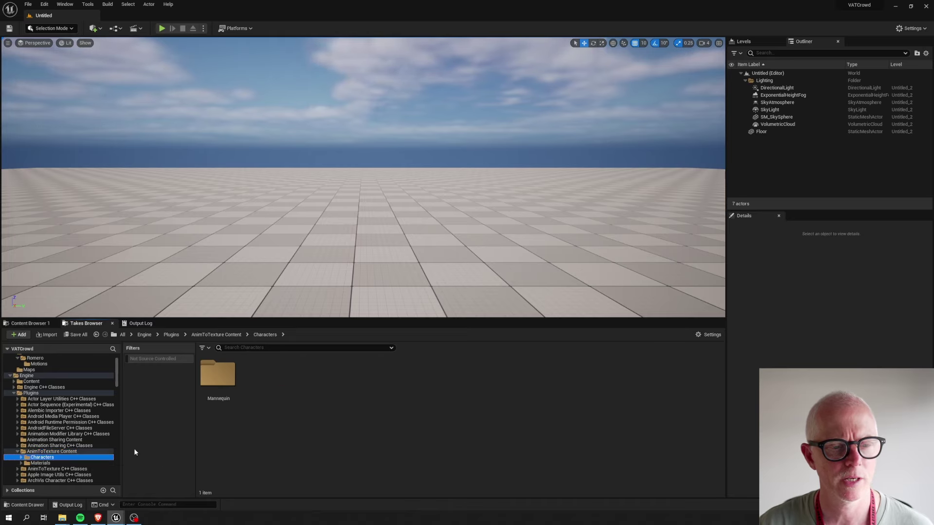
double_click(218, 374)
Open the SM_Mannequin_BoneAnimation static mesh and the material instance assigned to its Element 1 slot
left_click(480, 381)
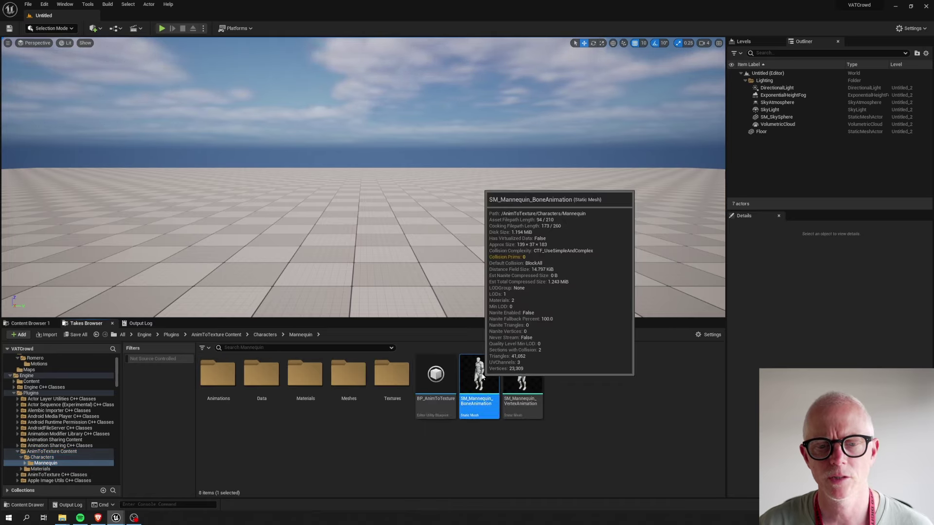
double_click(481, 376)
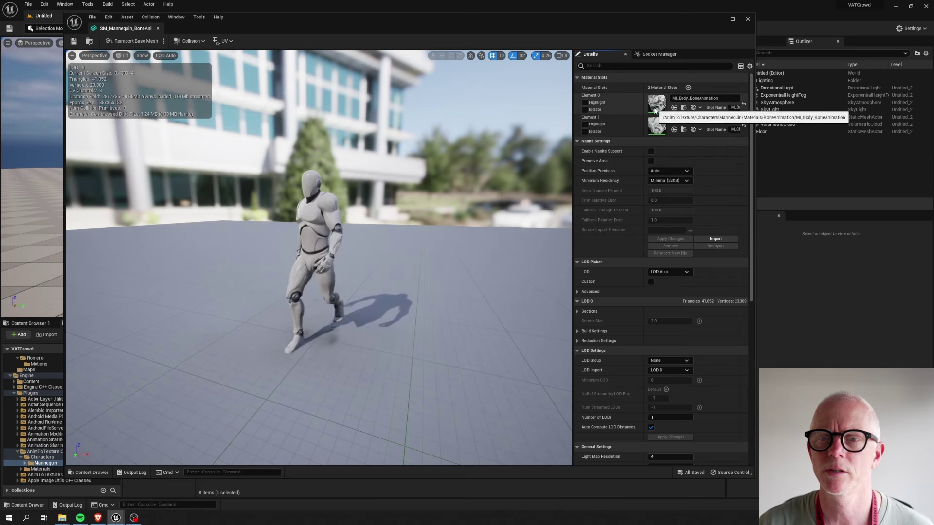
double_click(657, 126)
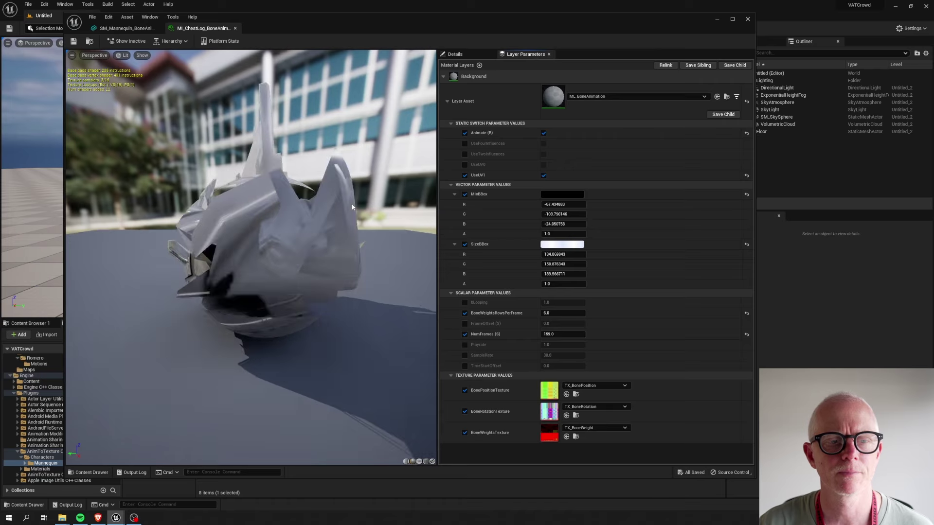
Compare the chest logo material instance's details with its layer parameters, and open its parent material M_Body_BoneAnimation
left_click(460, 54)
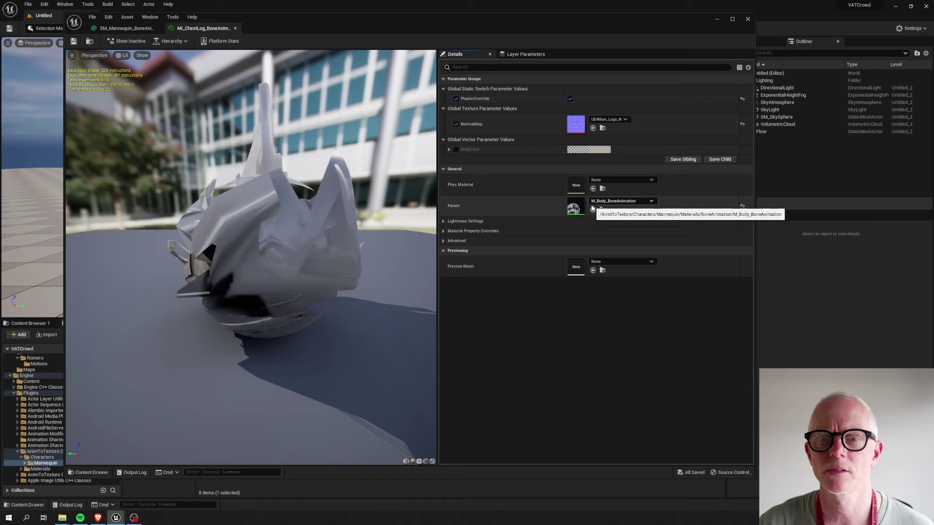
left_click(525, 55)
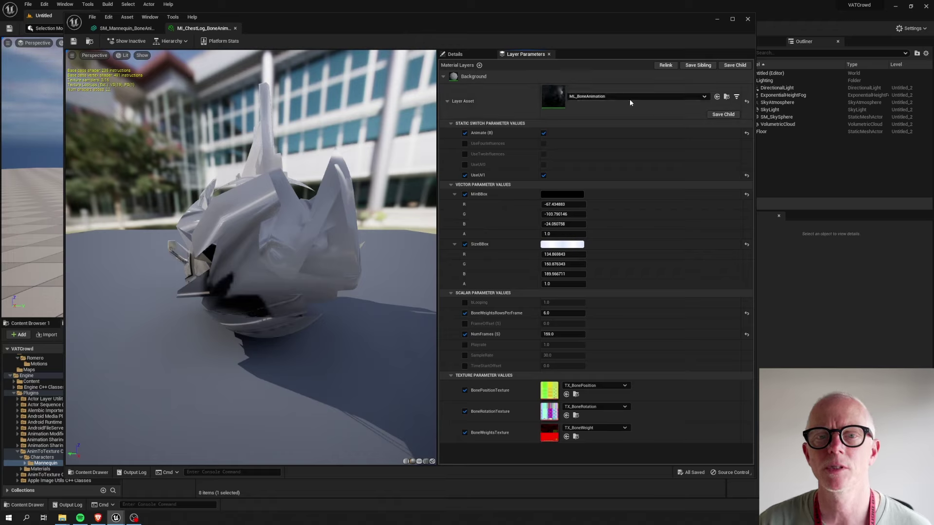
left_click(465, 54)
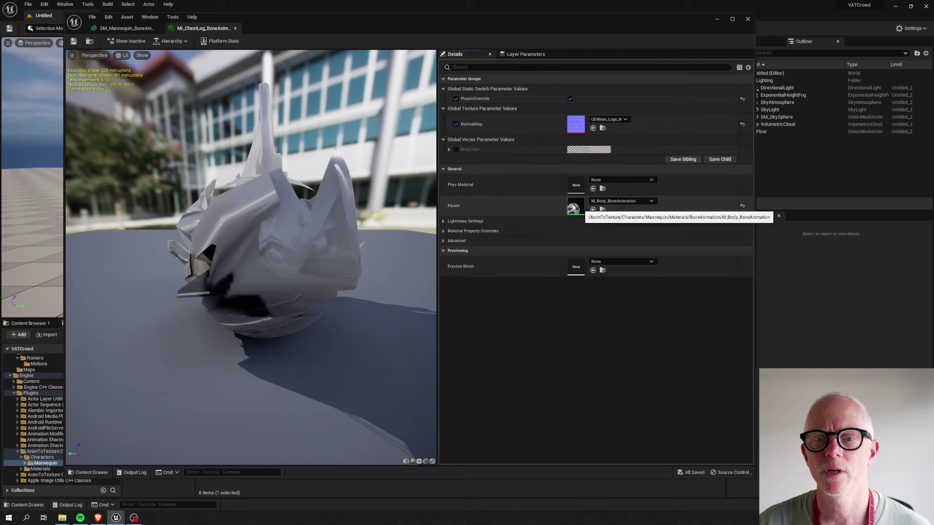
double_click(574, 210)
Examine the Mannequin Material node group in the M_Body_BoneAnimation material graph
scroll(471, 208, "down", 6)
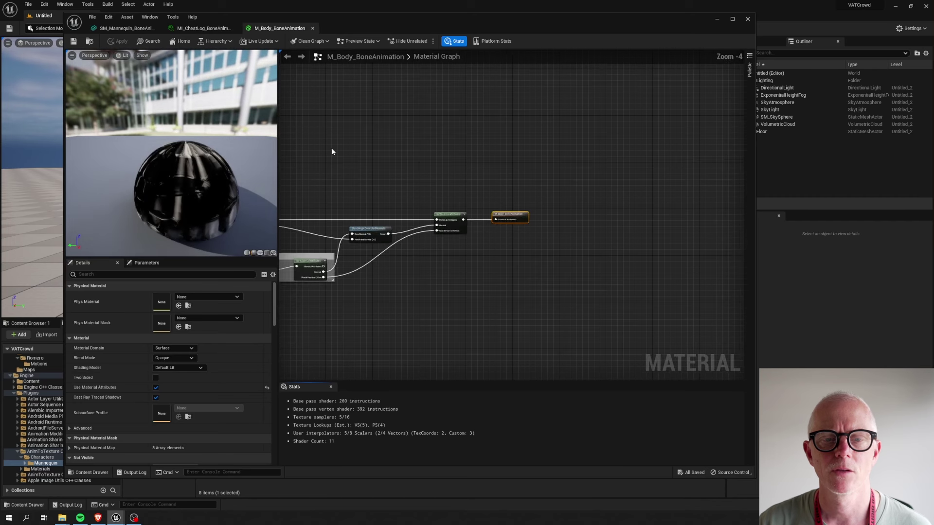
right_click_drag(446, 59, 535, 142)
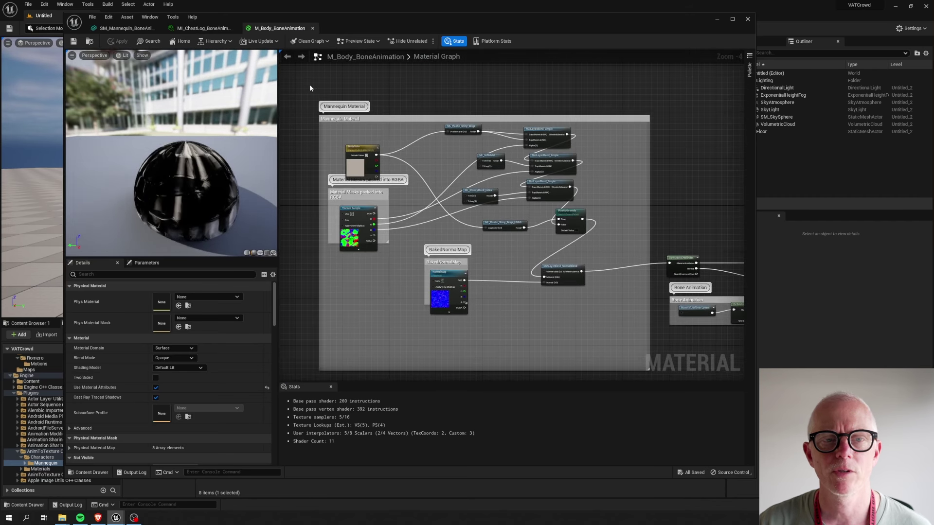
left_click_drag(310, 88, 656, 377)
right_click_drag(585, 197, 586, 184)
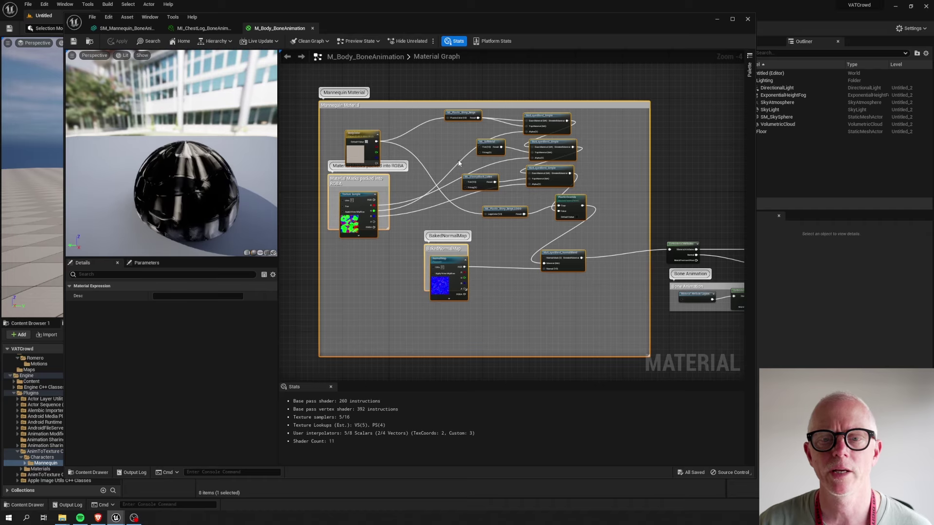
right_click(690, 181)
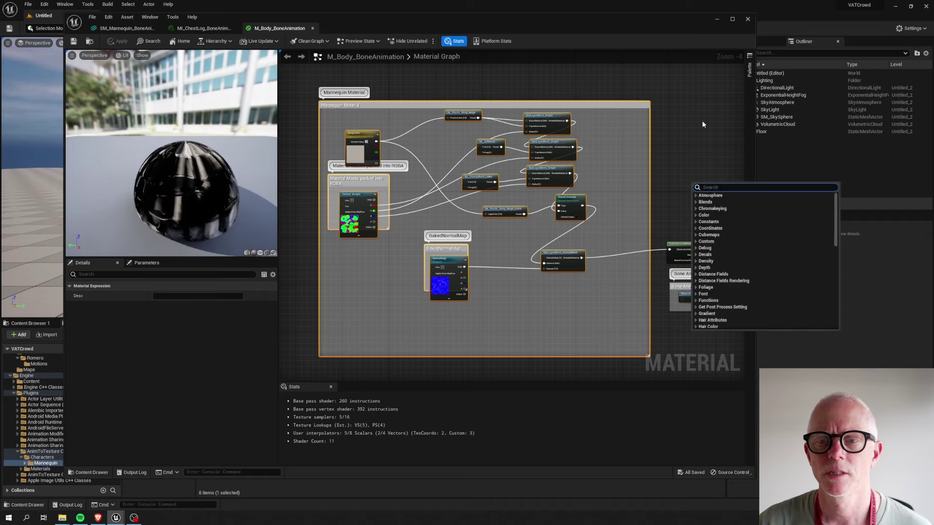
left_click(711, 166)
left_click_drag(546, 142, 546, 142)
right_click_drag(683, 155, 437, 99)
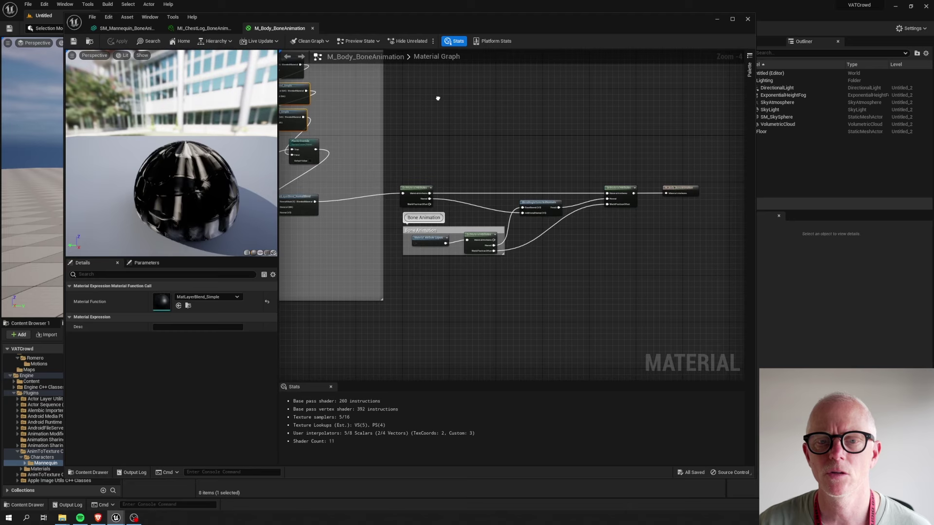
Examine the Bone Animation nodes and their connections in a maximized material editor, including the Material Attribute Layers node's layer asset
left_click_drag(403, 144, 625, 308)
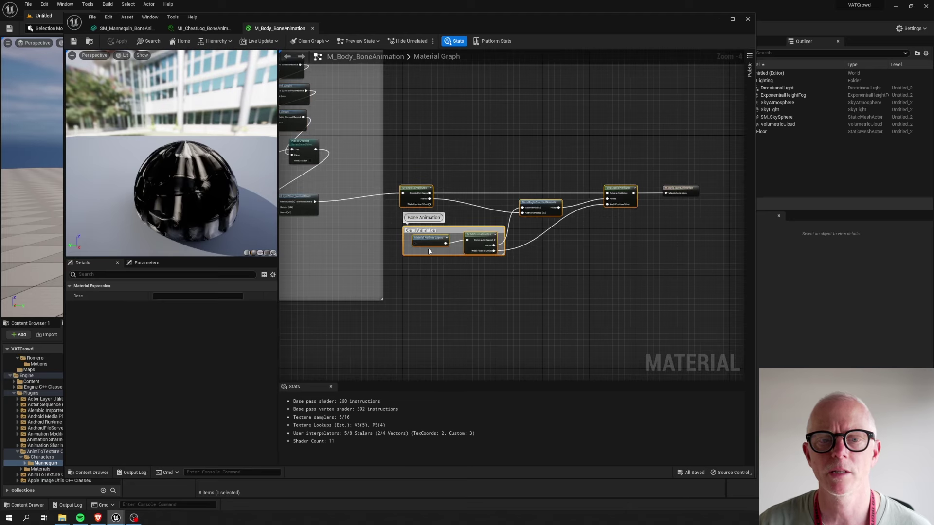
scroll(430, 251, "up", 2)
scroll(432, 254, "up", 2)
right_click_drag(673, 308, 562, 325)
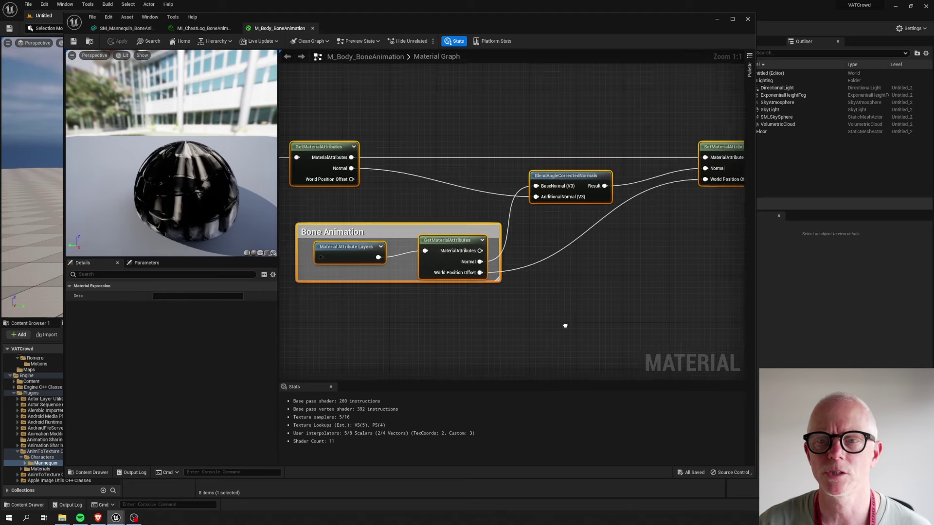
left_click(732, 20)
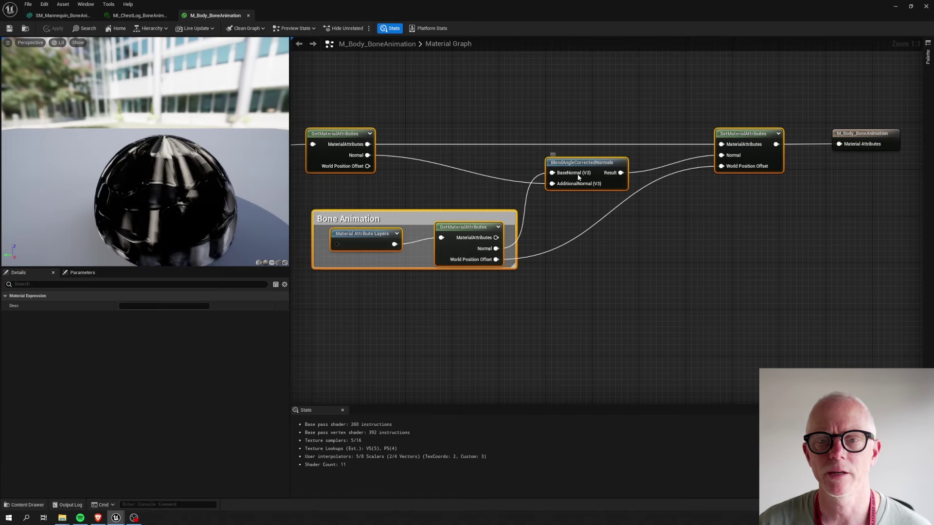
left_click(587, 274)
left_click(369, 240)
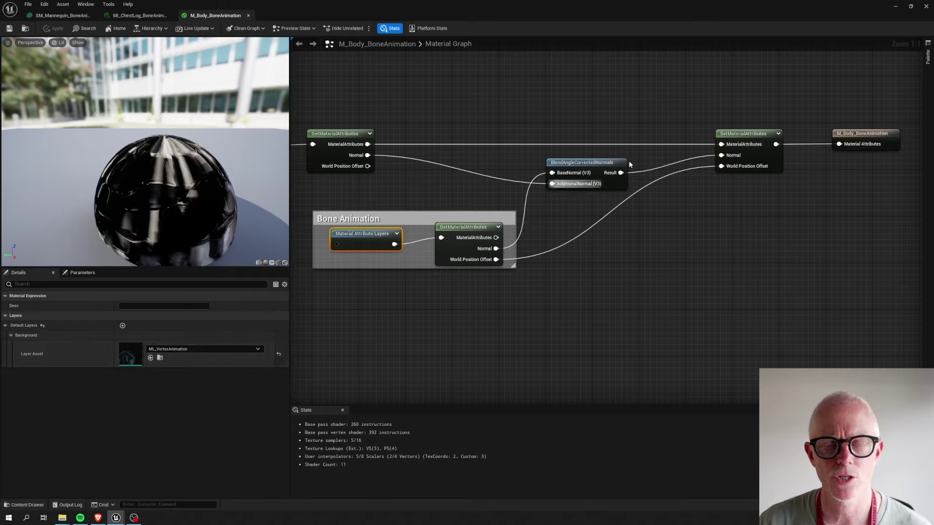
Copy the Bone Animation node network up to the final SetMaterialAttributes from M_Body_BoneAnimation, and close the mannequin asset editors
scroll(799, 127, "down", 2)
left_click_drag(794, 121, 460, 278)
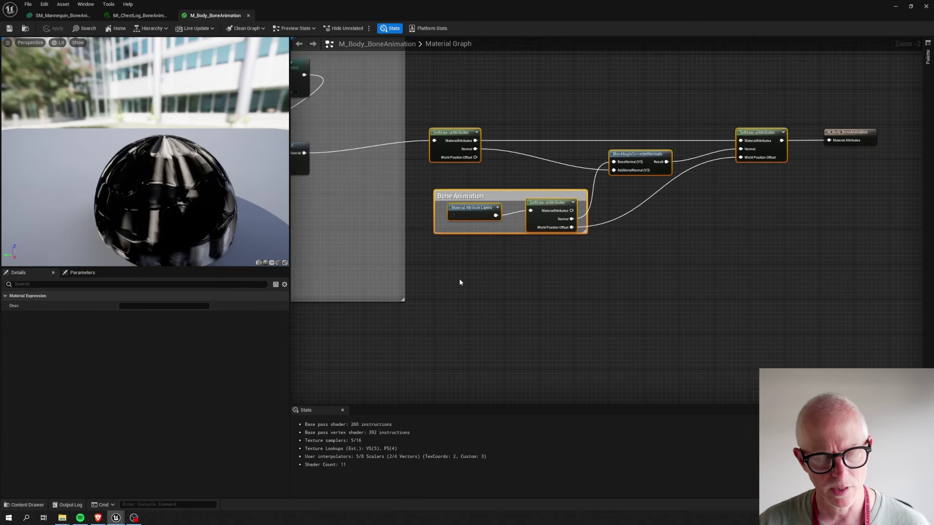
left_click(249, 16)
left_click(170, 15)
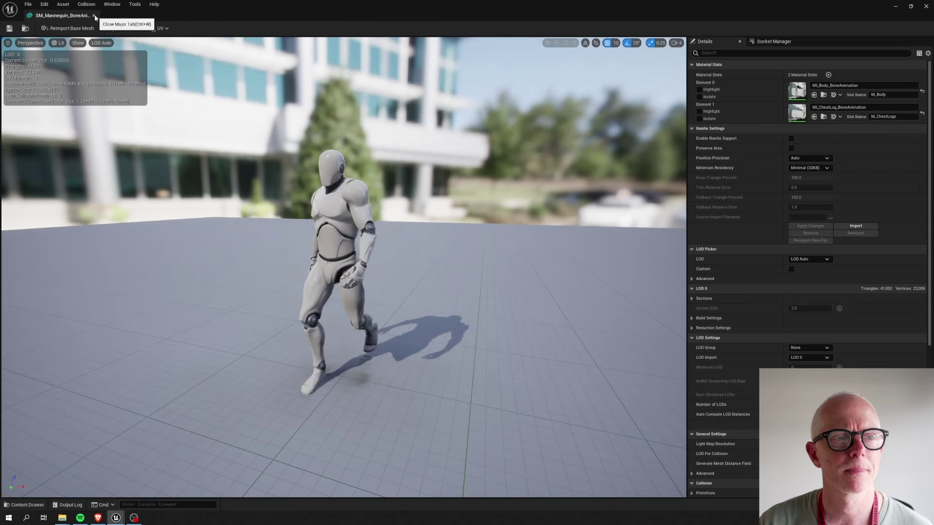
left_click(100, 16)
left_click(353, 439)
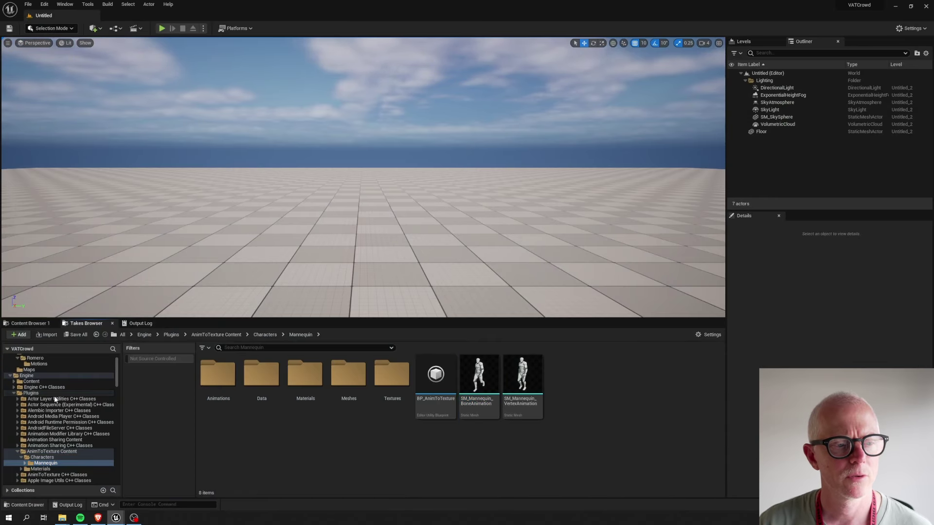
Open the Ch10_body material from the Characters/Romero content folder
scroll(55, 399, "up", 2)
left_click(35, 382)
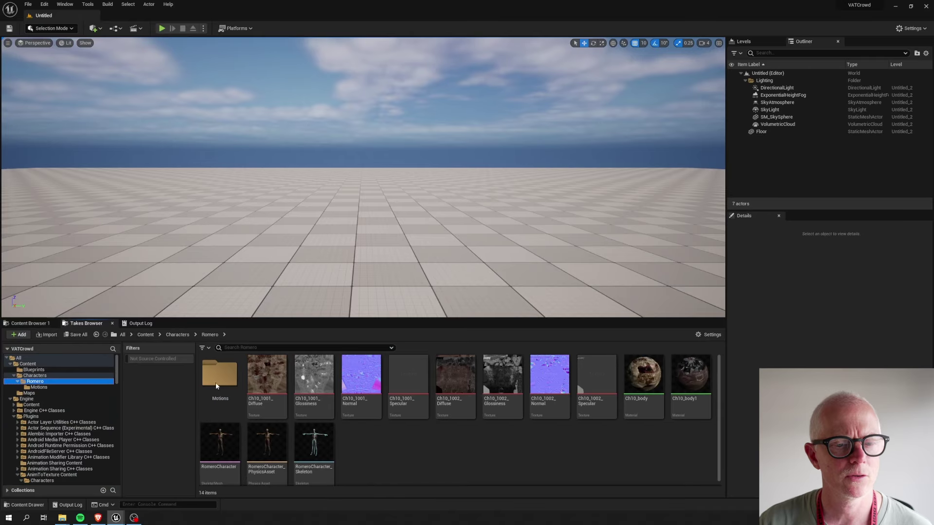
double_click(637, 399)
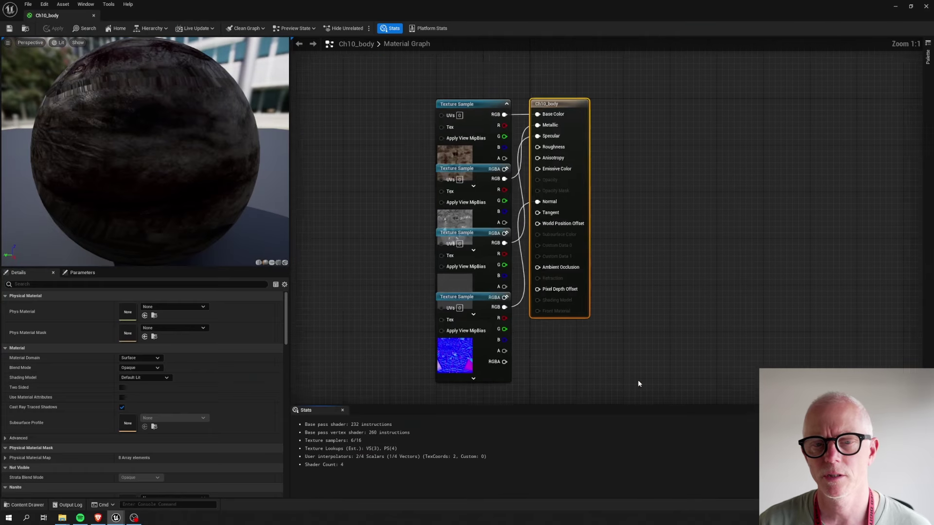
Enable Use Material Attributes on Ch10_body and move its result node far away from the texture samples
right_click_drag(739, 160, 550, 152)
scroll(535, 145, "down", 2)
left_click_drag(459, 128, 514, 129)
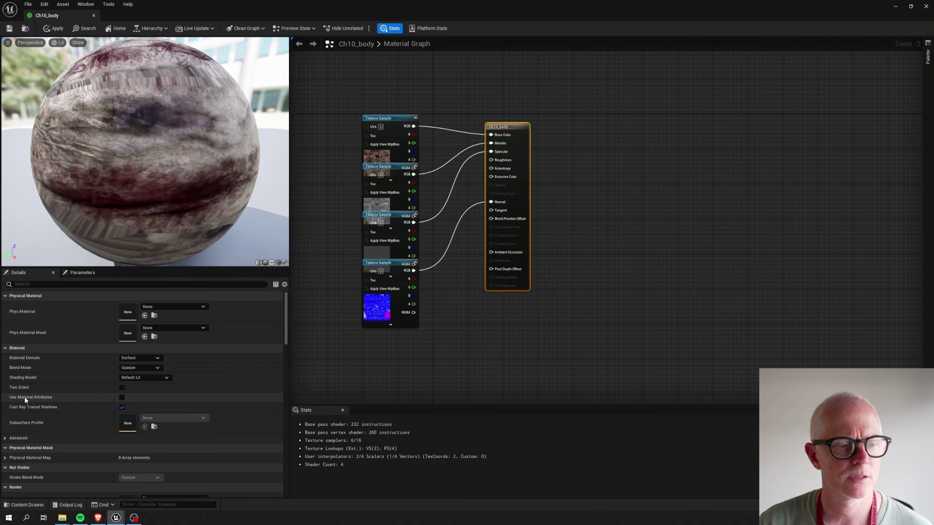
left_click(123, 398)
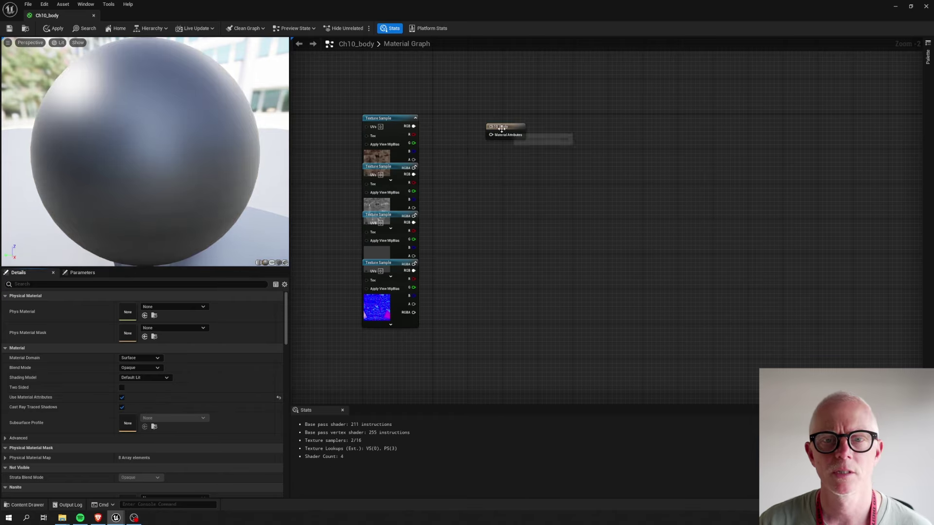
left_click_drag(501, 129, 788, 146)
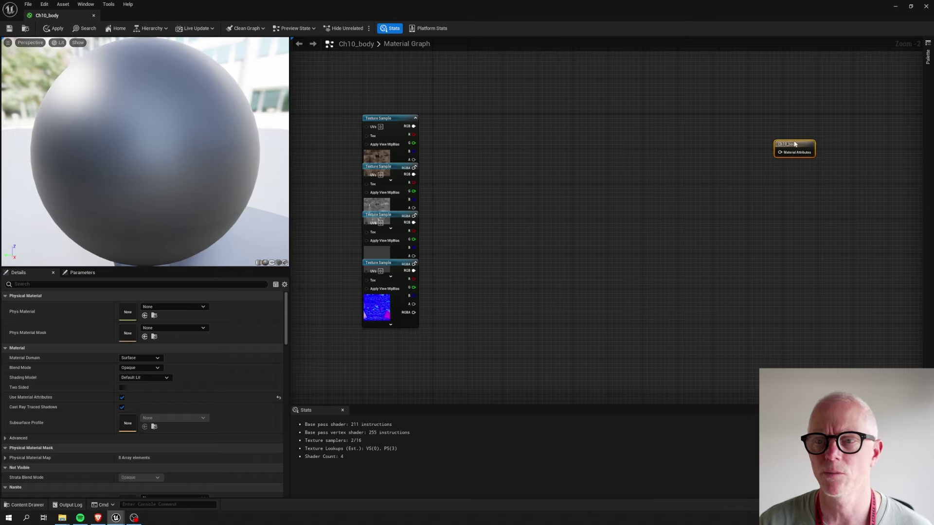
left_click_drag(794, 144, 833, 148)
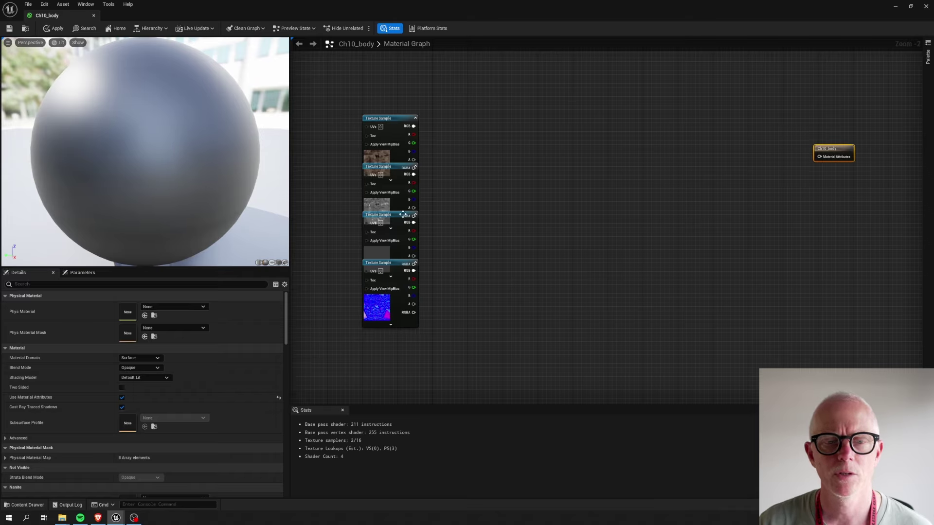
Add a MakeMaterialAttributes node and connect the diffuse, specular and normal texture samples to its BaseColor, Specular and Normal inputs
right_click(485, 146)
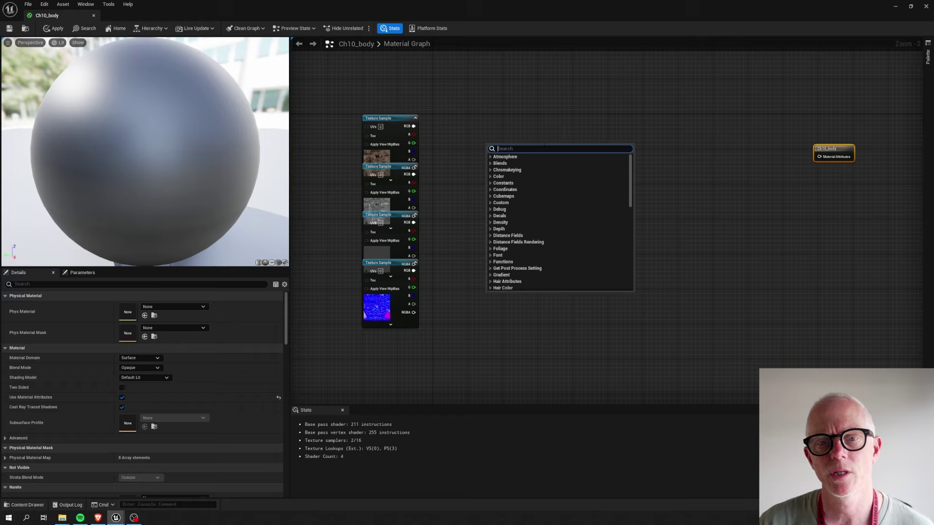
type("makema")
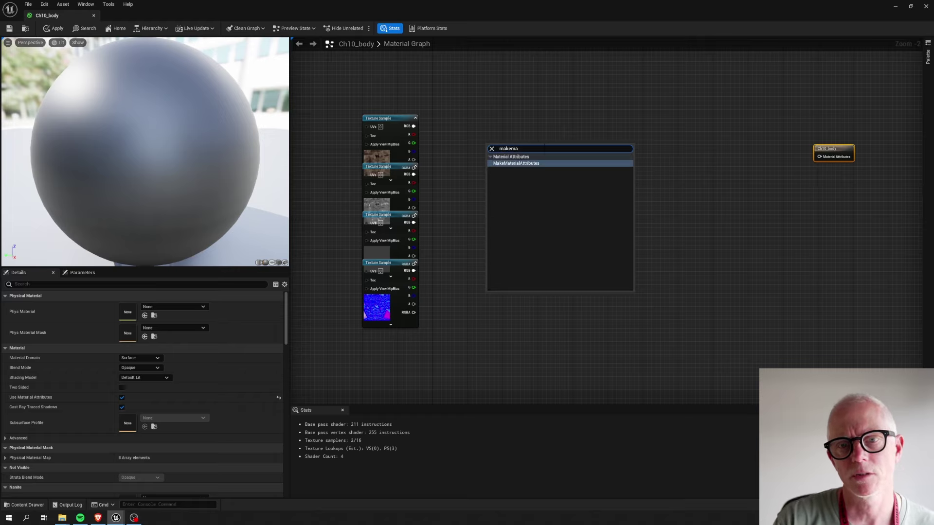
left_click(515, 162)
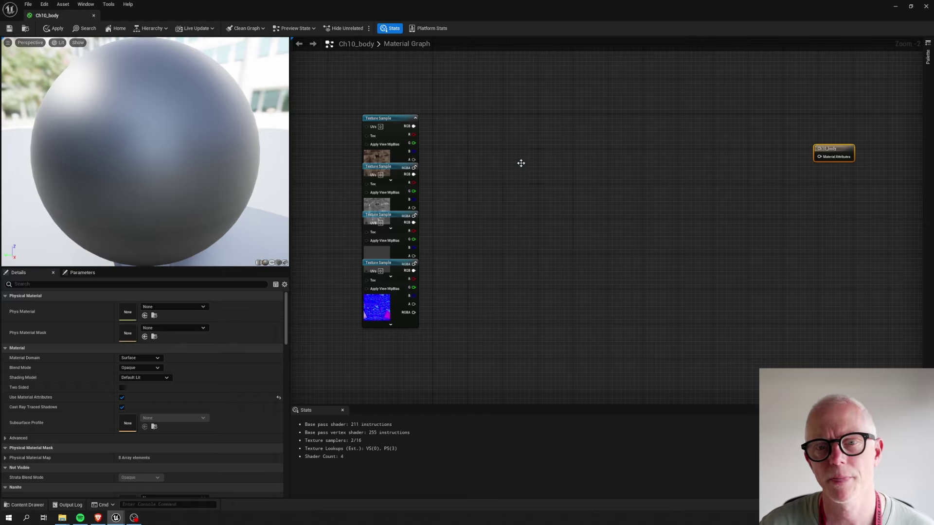
left_click_drag(413, 126, 496, 156)
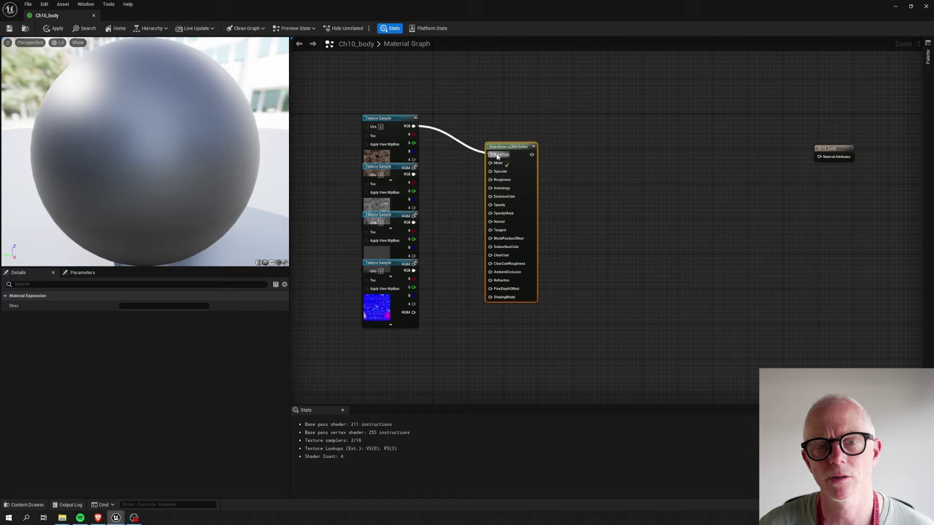
left_click_drag(389, 170, 316, 175)
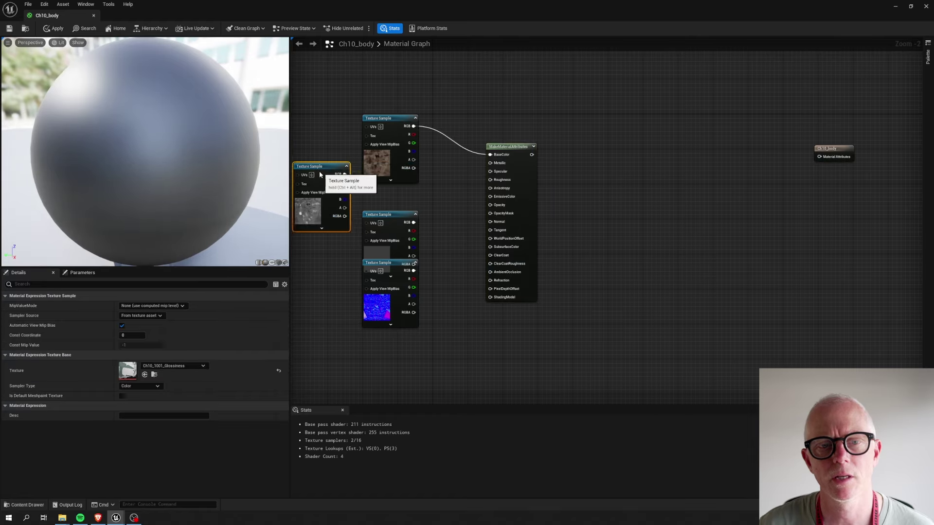
left_click_drag(413, 271, 490, 222)
left_click_drag(413, 222, 490, 172)
Invert the glossiness texture's RGB output with a 1-x node and connect it to Roughness on MakeMaterialAttributes
left_click_drag(340, 178, 410, 188)
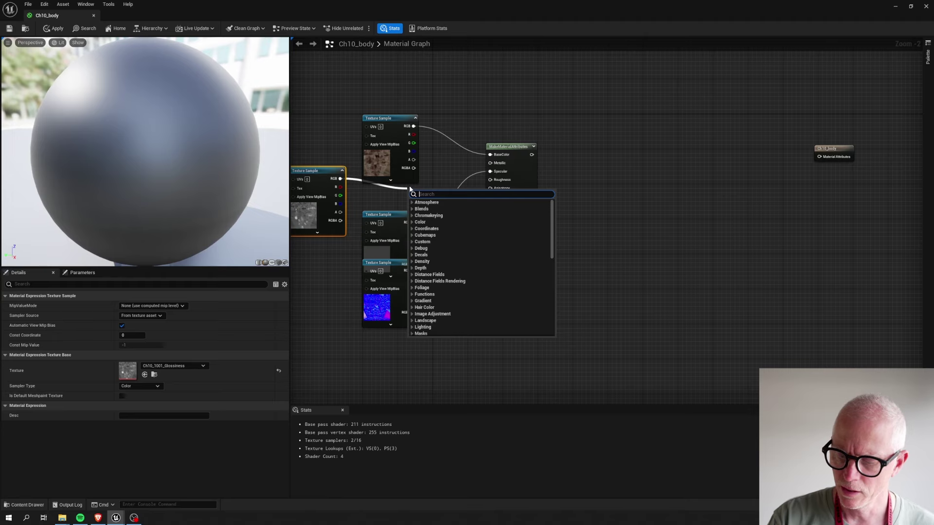
type("1-")
key("Return")
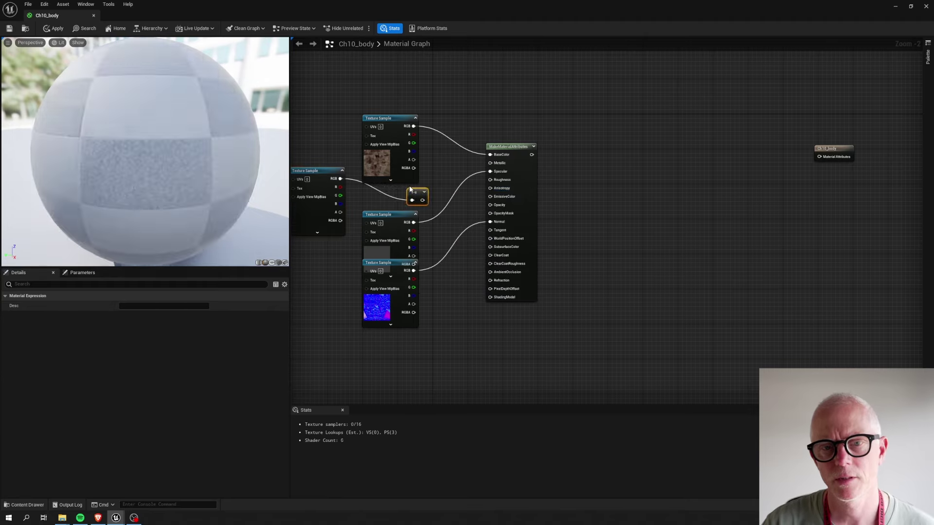
left_click_drag(423, 200, 490, 180)
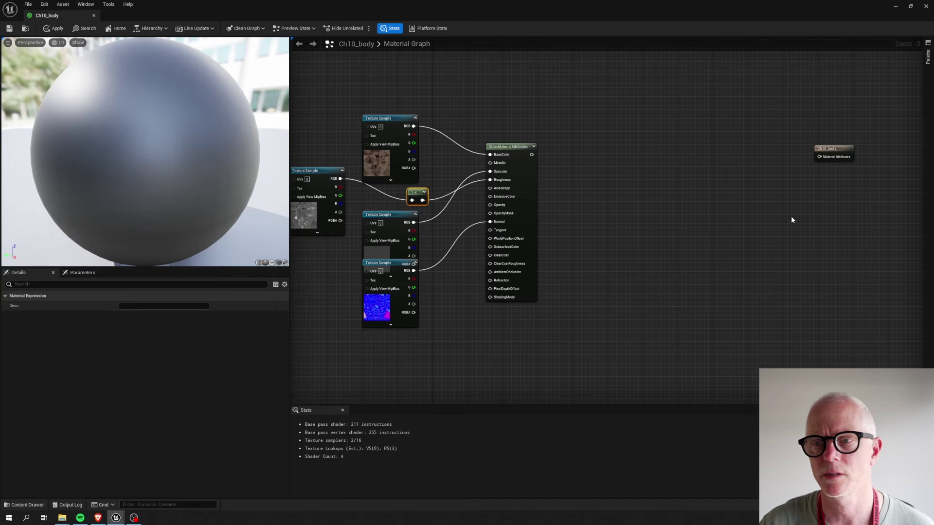
Paste the copied Bone Animation nodes before the result node and connect MakeMaterialAttributes to the network's first GetMaterialAttributes node
right_click_drag(792, 220, 557, 188)
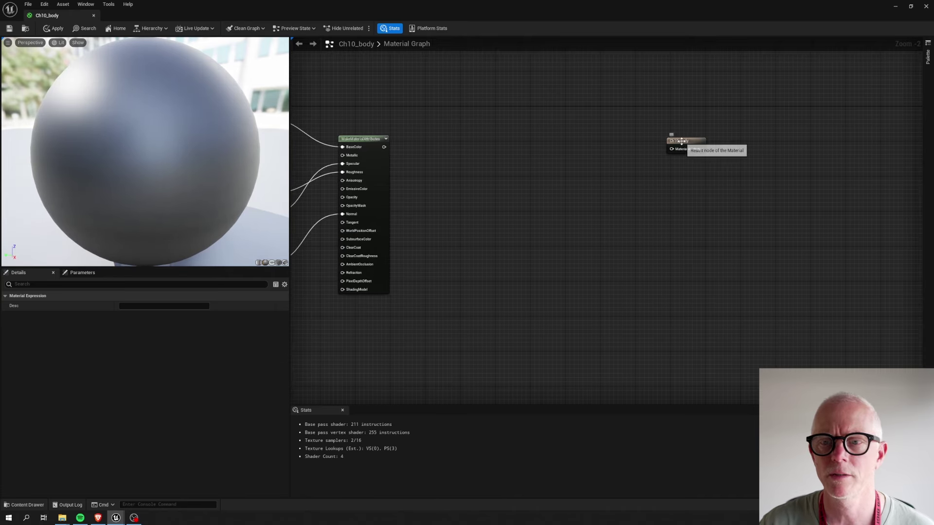
left_click_drag(681, 145, 896, 150)
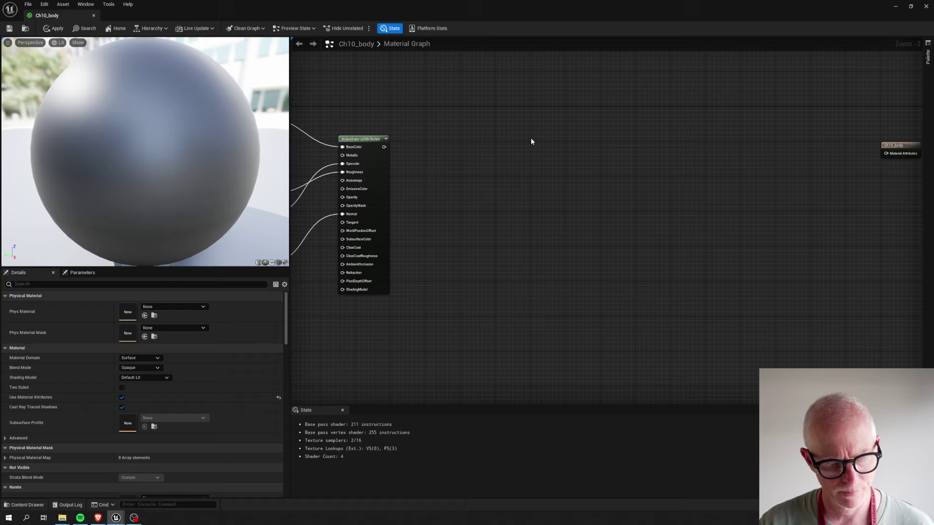
key("ctrl+v")
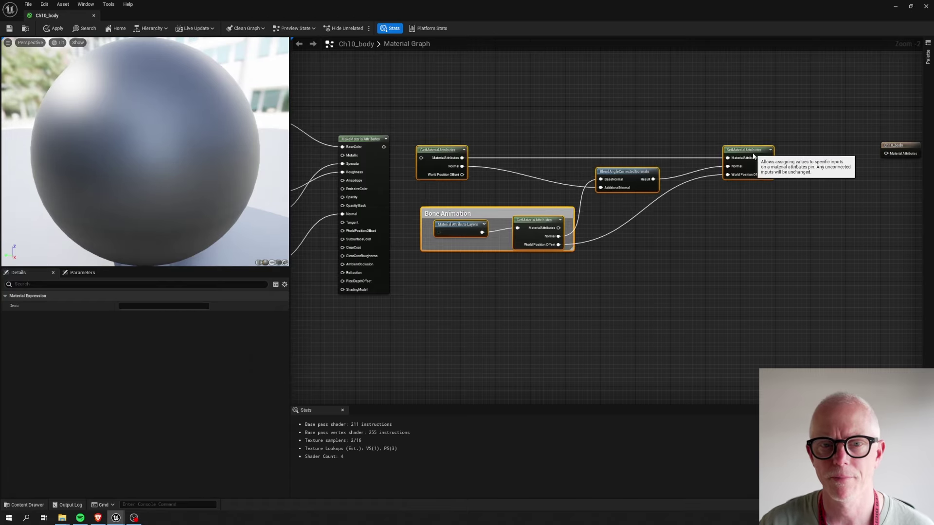
left_click_drag(753, 156, 753, 182)
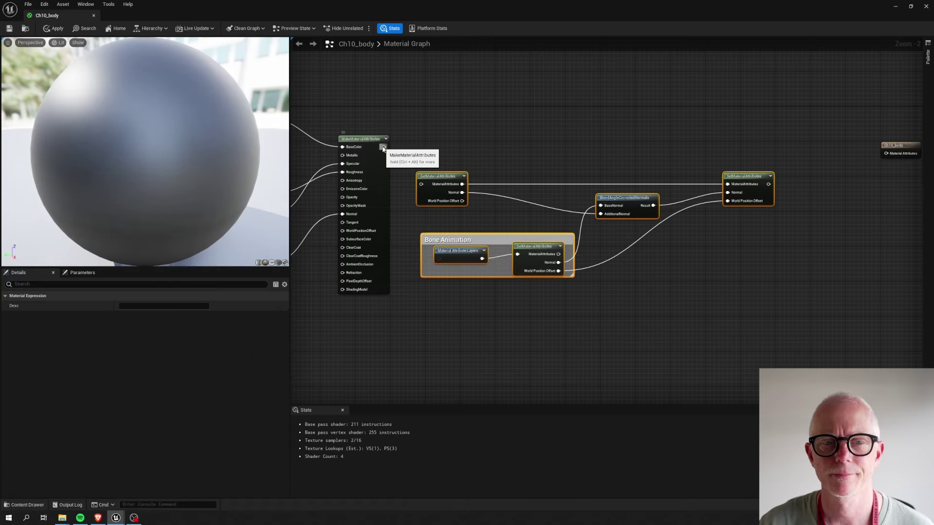
left_click_drag(383, 147, 421, 184)
right_click_drag(800, 148, 773, 165)
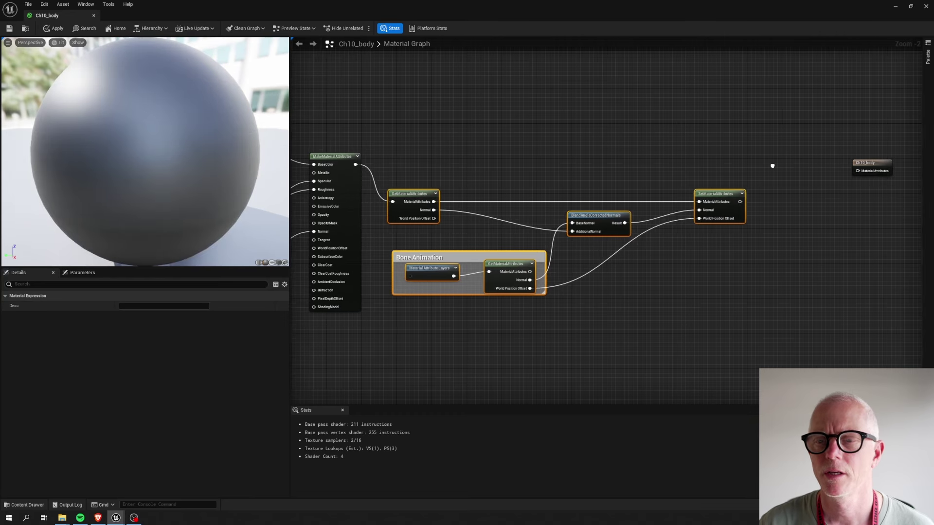
left_click_drag(781, 193, 787, 225)
left_click(734, 175)
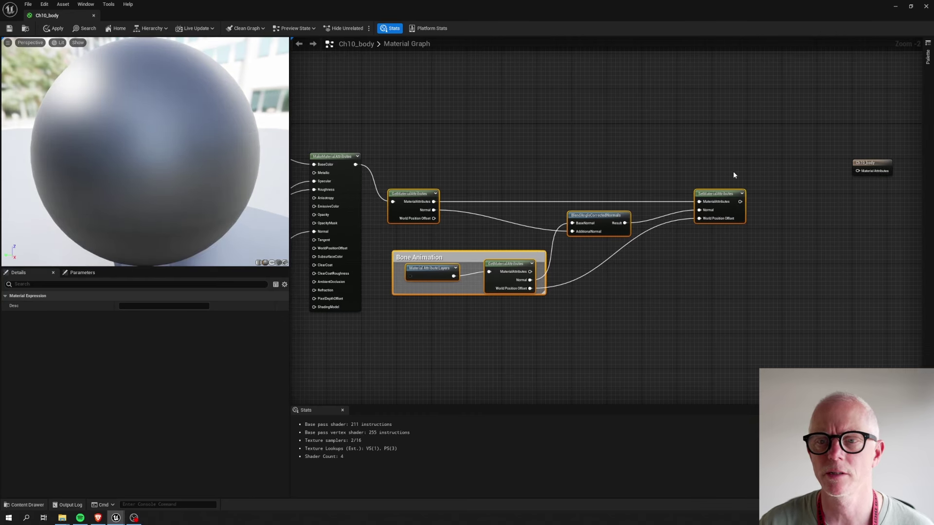
Add a StaticSwitch node and a static bool parameter named UseLayers, and connect the parameter to the switch's Value input
right_click(640, 132)
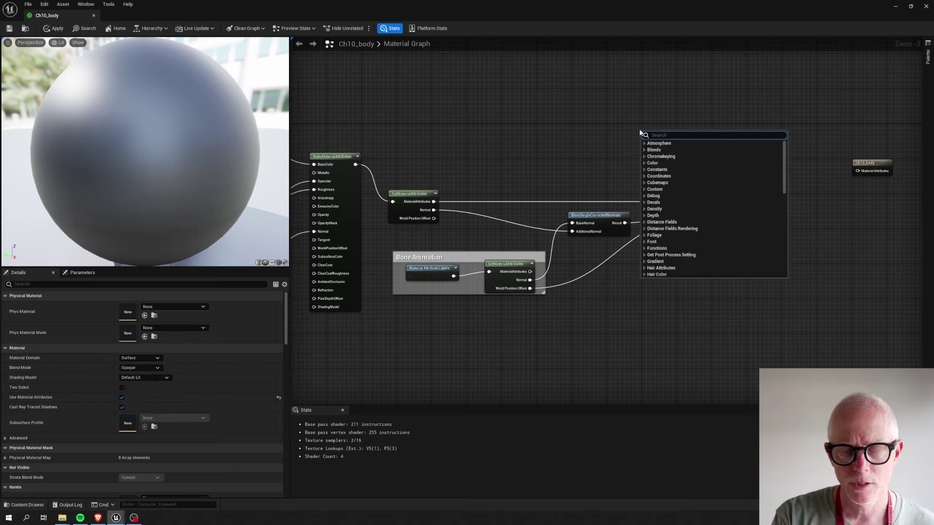
type("swit")
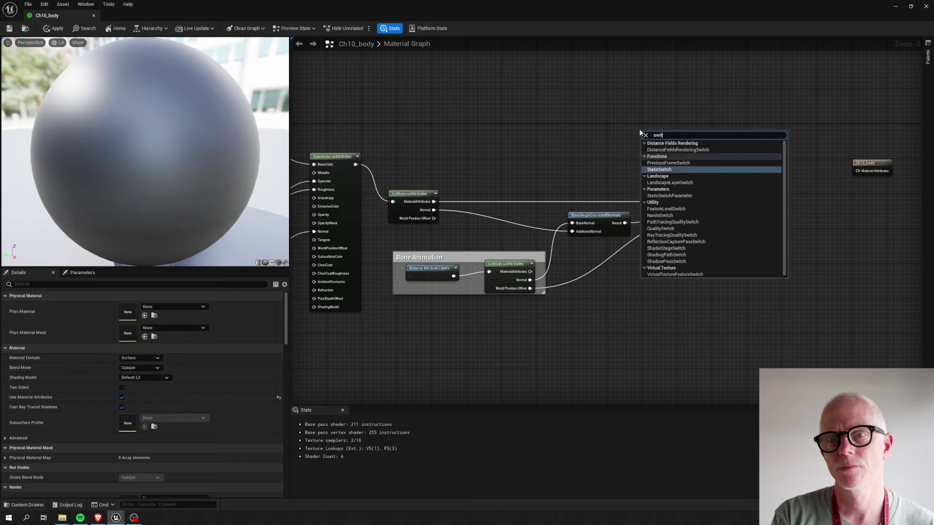
type("ch")
key("Return")
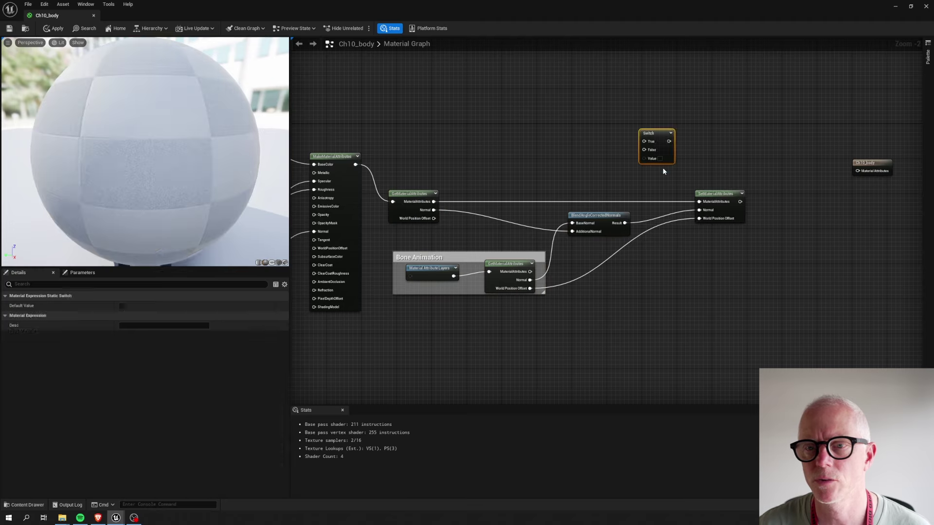
right_click(701, 126)
type("bool pa")
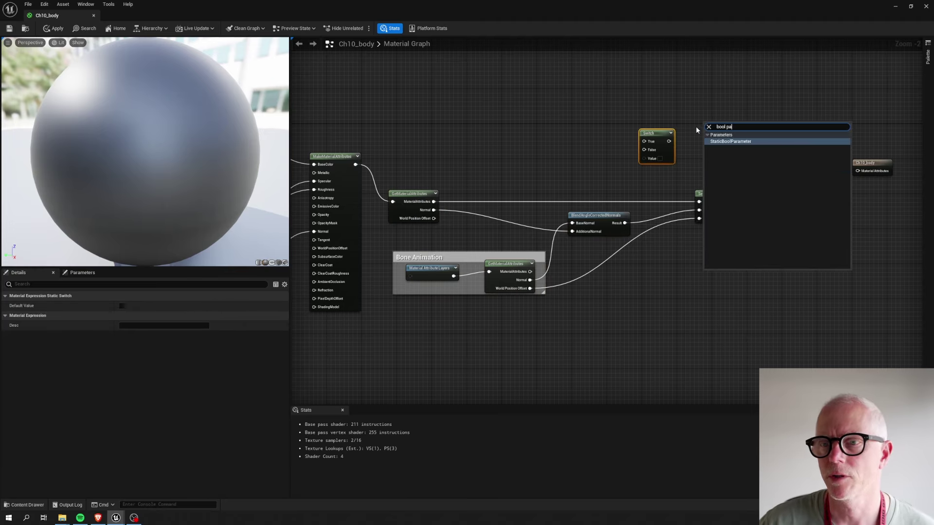
key("Return")
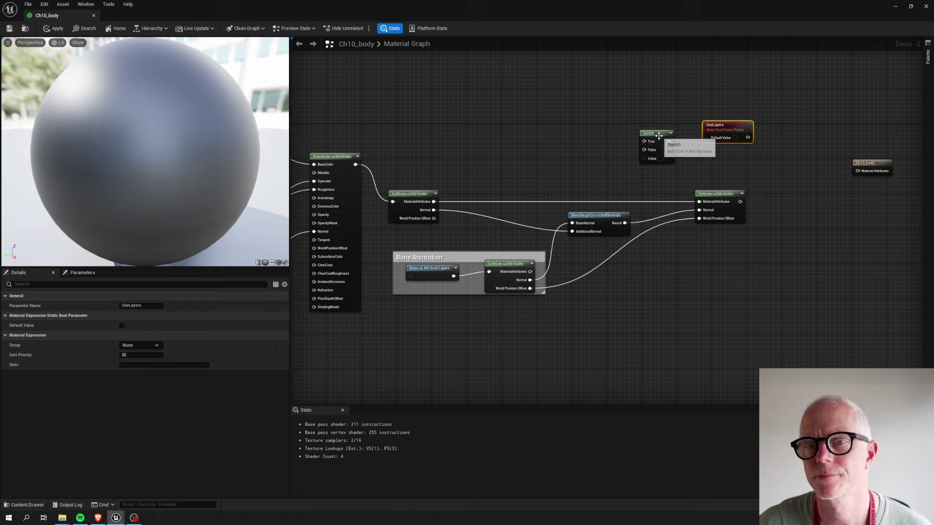
left_click_drag(659, 136, 769, 173)
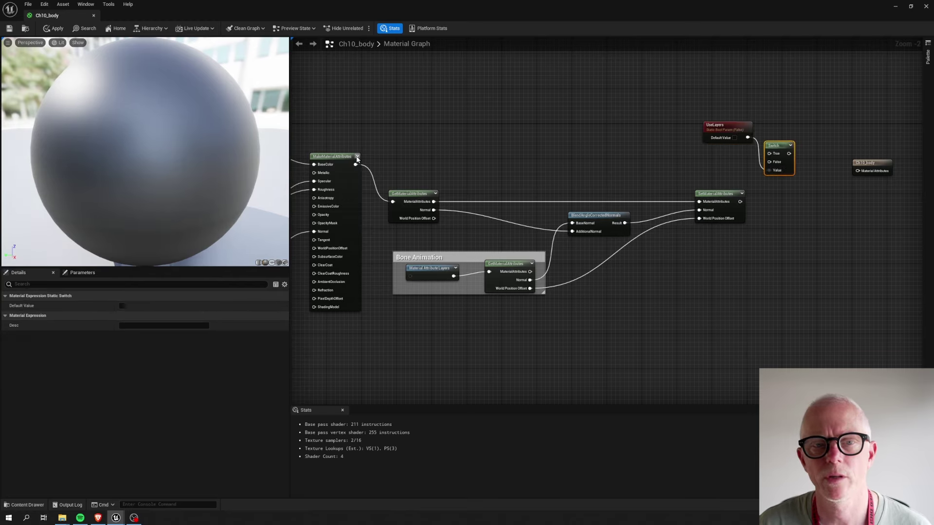
Connect MakeMaterialAttributes to the switch's False input, SetMaterialAttributes to True, and the switch output to the Ch10_body result node
left_click_drag(356, 165, 770, 163)
left_click_drag(789, 154, 793, 157)
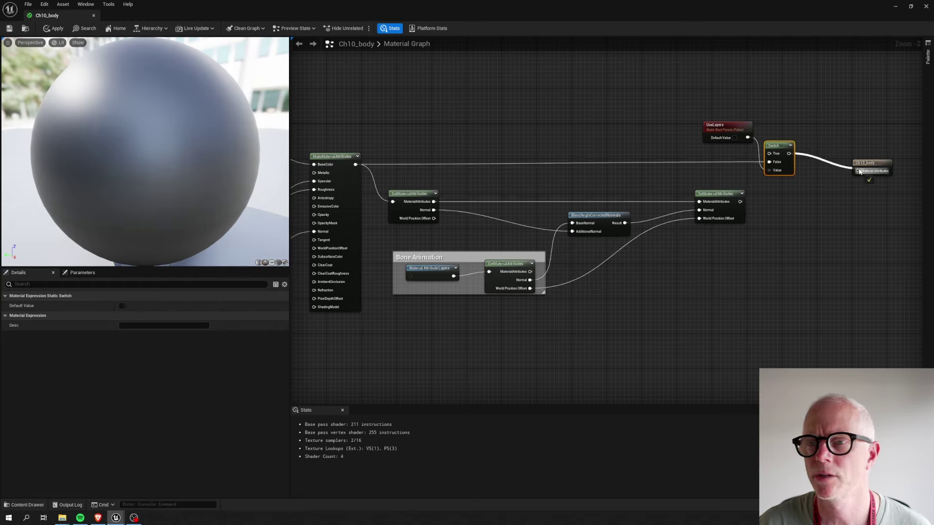
left_click_drag(859, 171, 858, 170)
left_click_drag(740, 202, 768, 154)
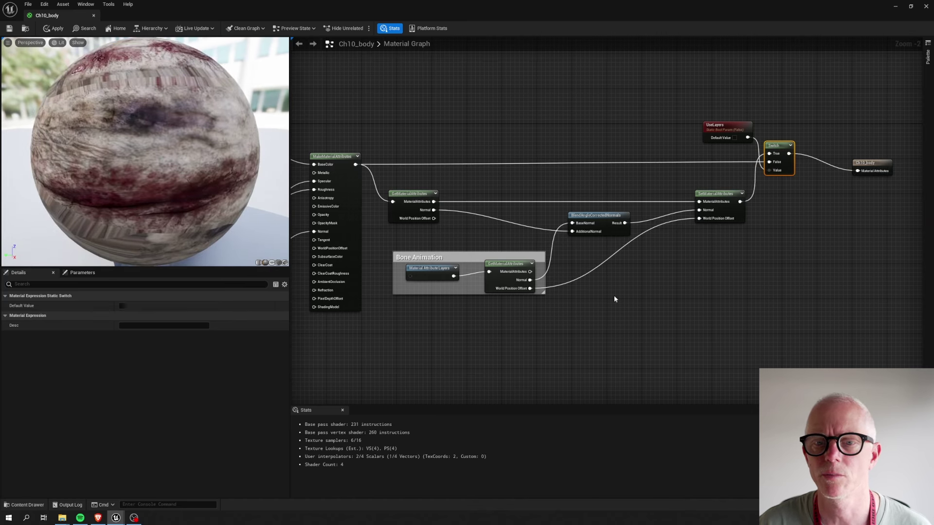
Copy the bone animation nodes together with the UseLayers parameter and switch, and save and close Ch10_body
left_click_drag(429, 180, 789, 326)
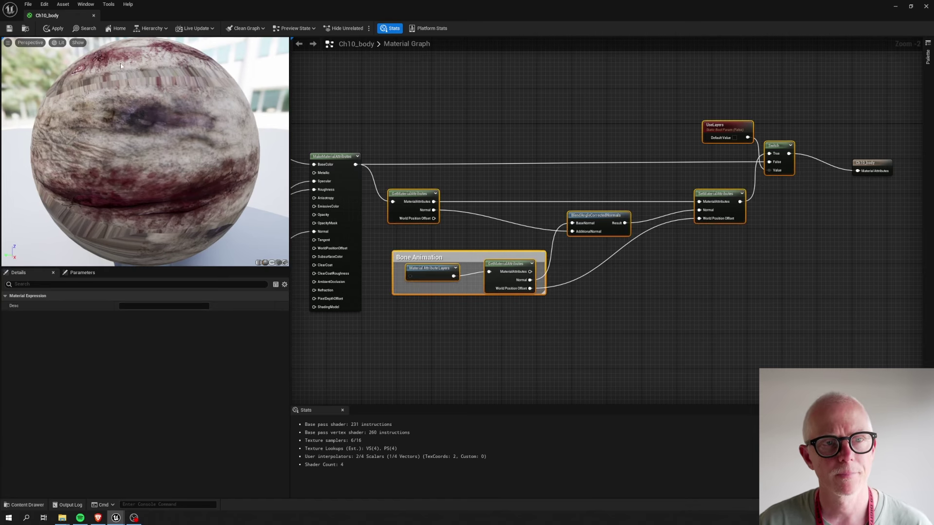
left_click(9, 31)
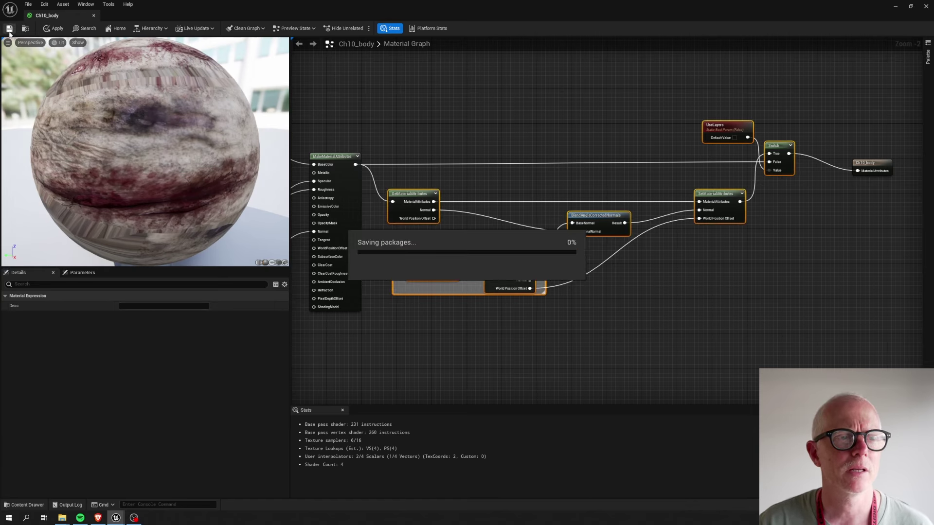
left_click(94, 16)
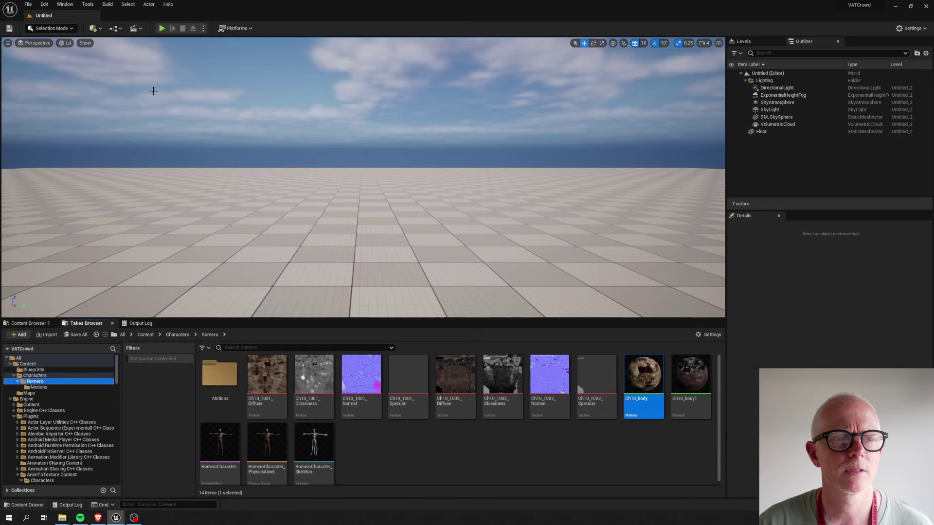
Open the Ch10_body1 material from the Romero folder
double_click(691, 379)
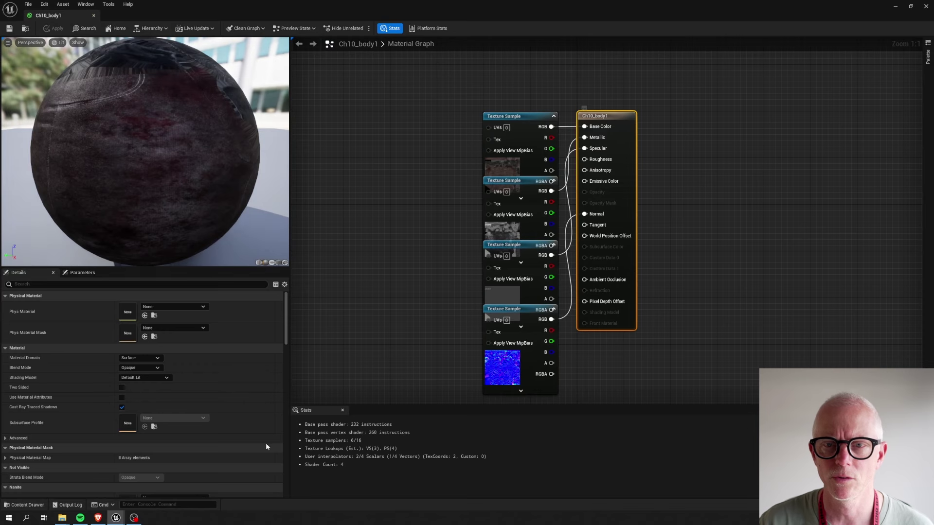
Spread out the Ch10_body1 result and glossiness texture nodes, and feed the glossiness RGB output into a new OneMinus node
left_click_drag(601, 115, 753, 157)
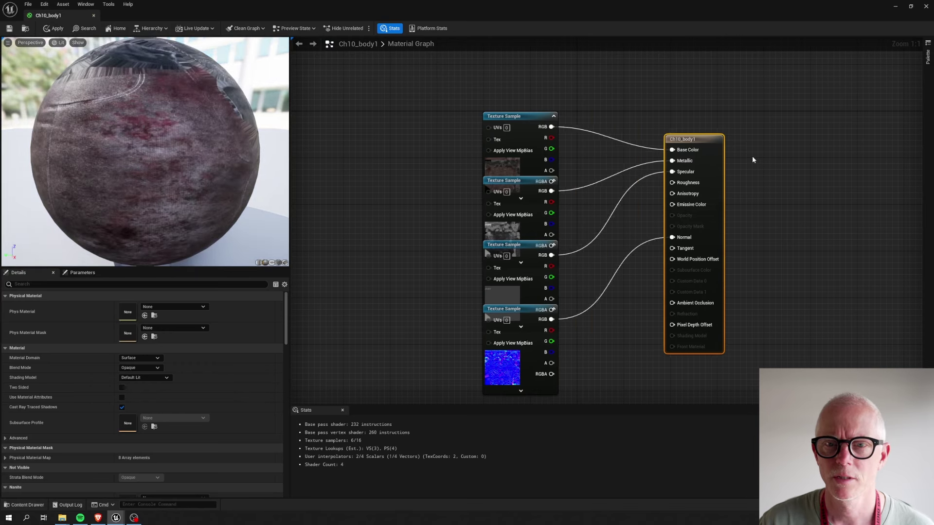
left_click_drag(522, 181, 593, 223)
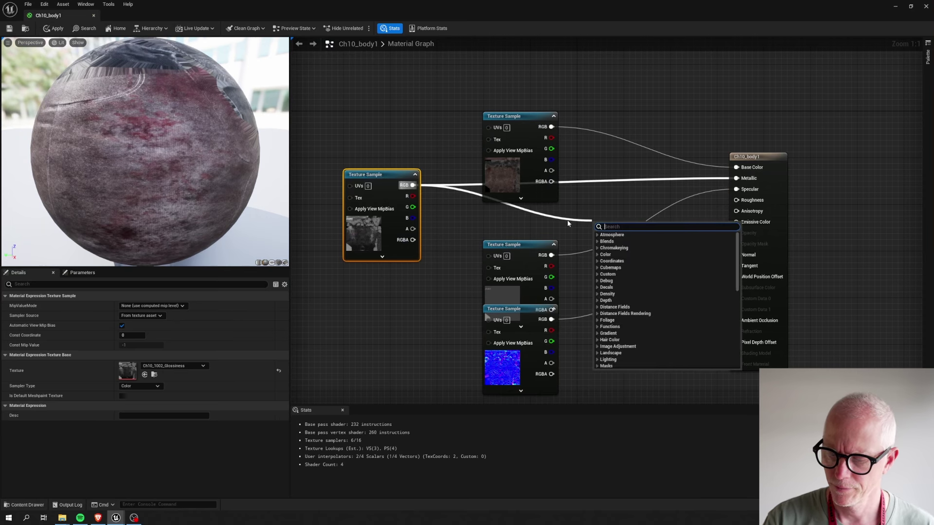
type("one")
key("Return")
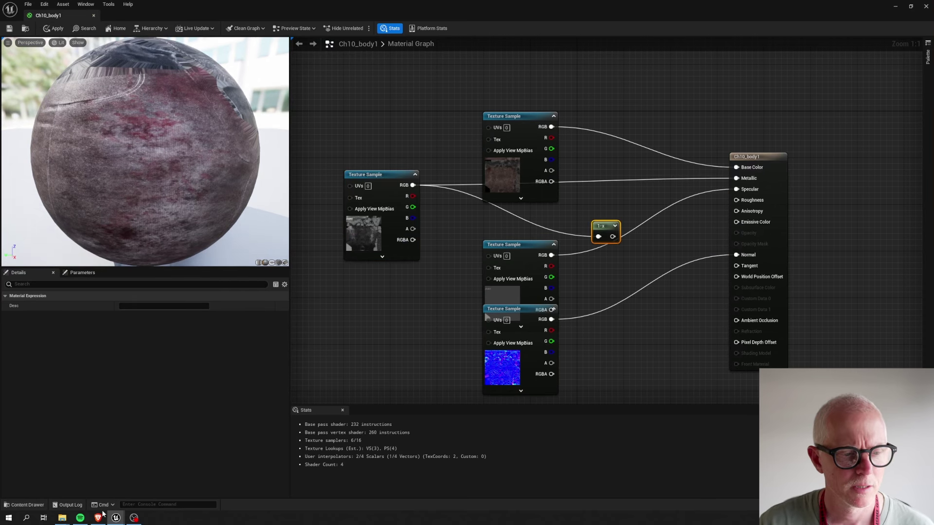
Enable Use Material Attributes on Ch10_body1 and add a MakeMaterialAttributes node between the textures and the result node
left_click(764, 159)
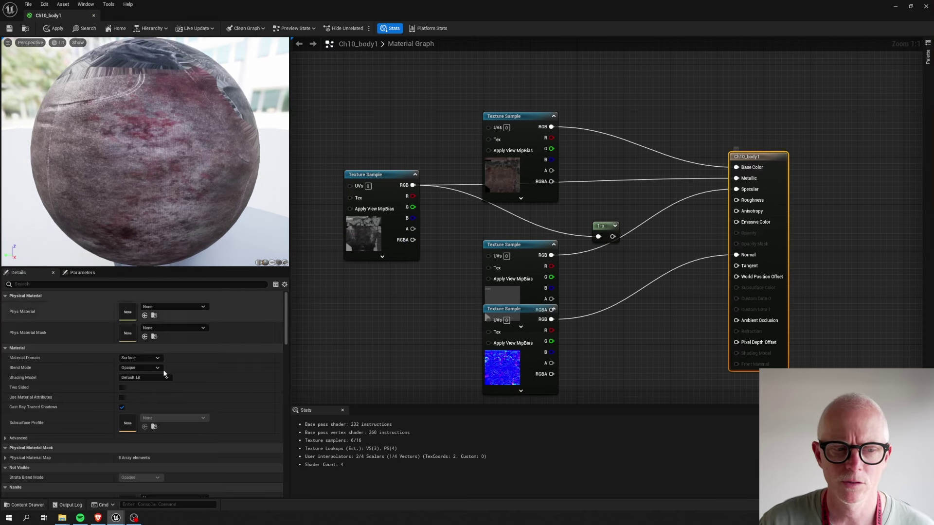
left_click(122, 397)
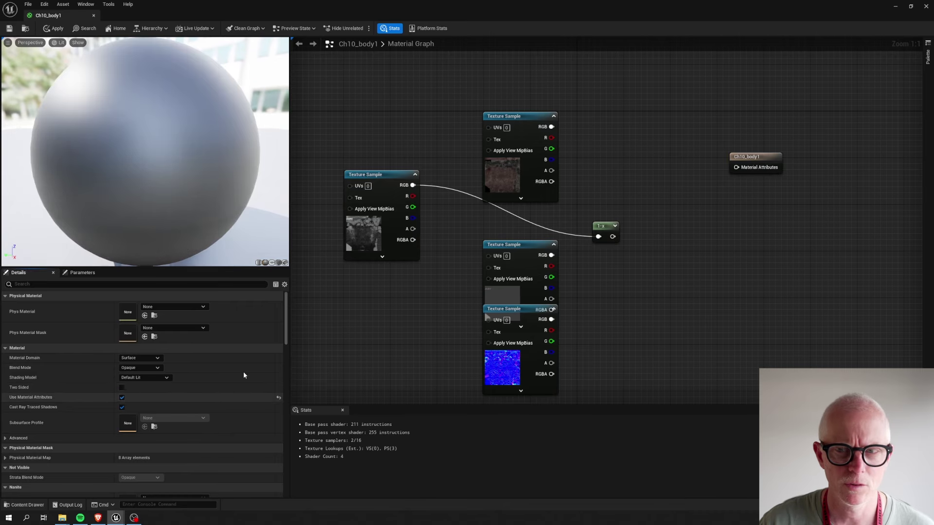
left_click_drag(754, 157, 865, 162)
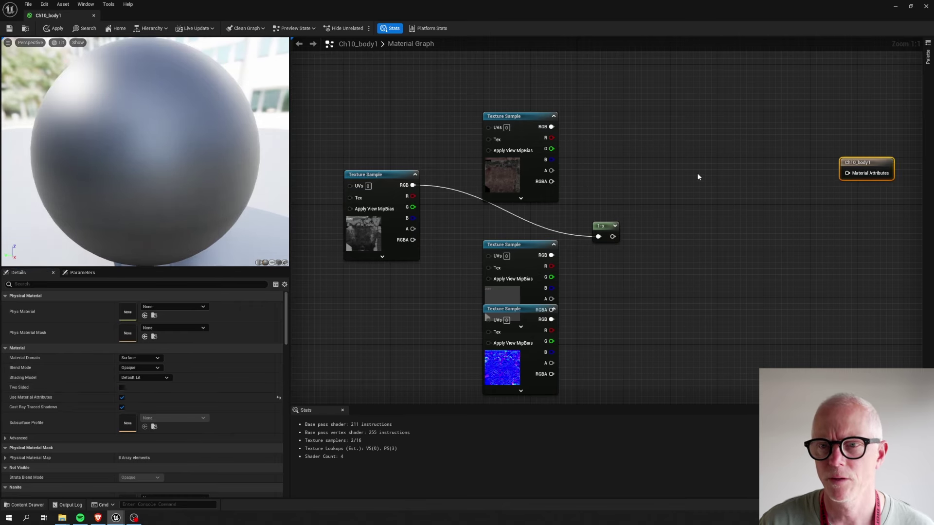
right_click(698, 177)
type("make")
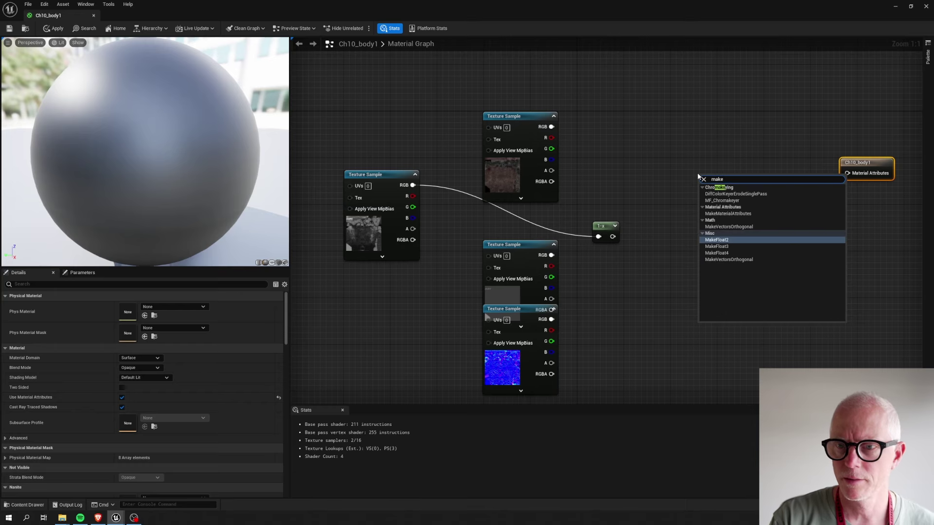
type("mat")
key("Return")
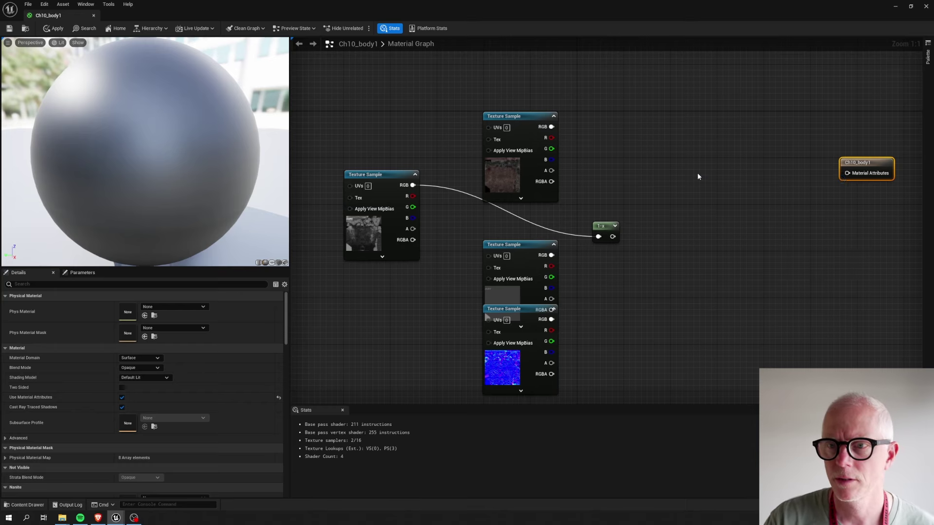
Connect the diffuse texture to BaseColor, OneMinus to Roughness, the specular texture to Specular and the normal texture to Normal on MakeMaterialAttributes
left_click_drag(551, 127, 703, 190)
left_click_drag(613, 236, 703, 221)
left_click_drag(551, 255, 703, 211)
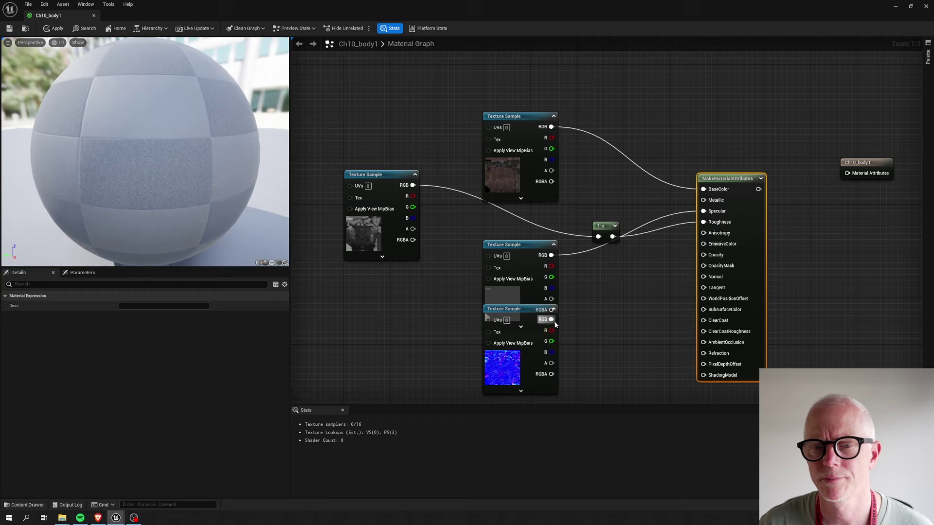
left_click_drag(551, 320, 703, 277)
Paste the copied bone animation nodes and UseLayers switch beside MakeMaterialAttributes, moving the result node away to make room
right_click_drag(853, 236, 541, 253)
left_click_drag(564, 177, 837, 199)
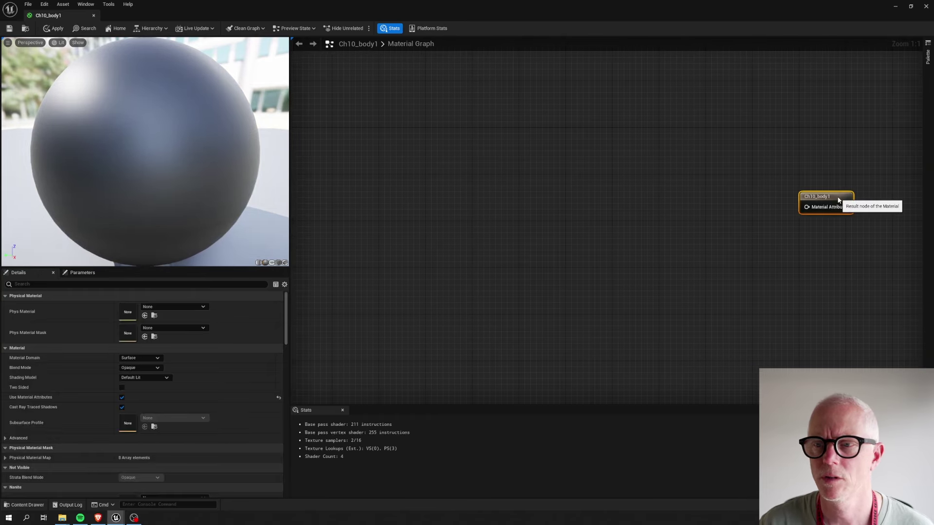
scroll(598, 218, "down", 3)
right_click_drag(551, 249, 586, 203)
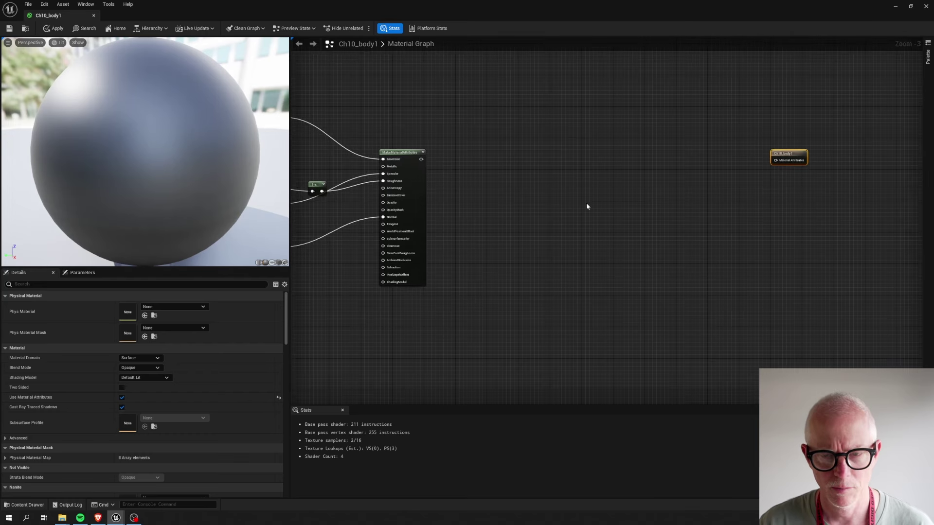
left_click_drag(433, 292, 783, 114)
left_click_drag(783, 155, 903, 143)
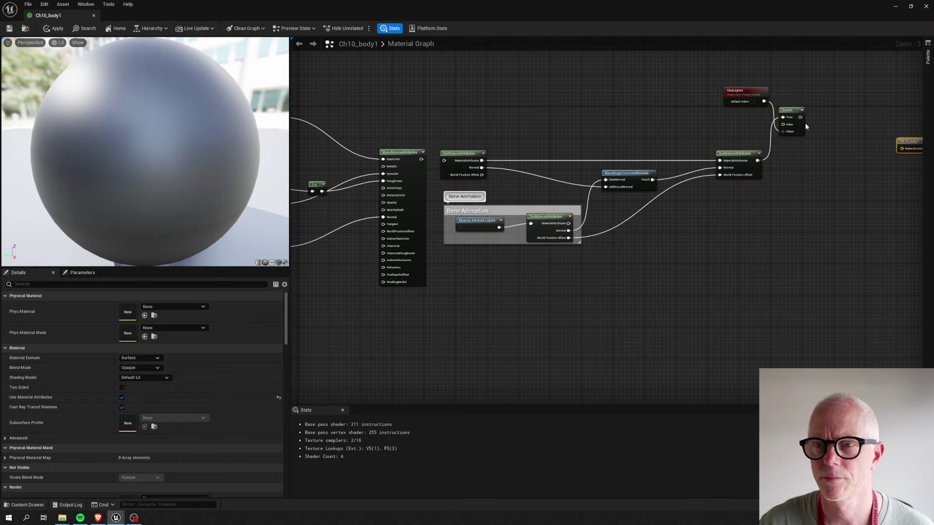
Connect MakeMaterialAttributes to the switch's False input and GetMaterialAttributes, connect the switch to the result node, and save and close Ch10_body1
left_click_drag(800, 118, 839, 123)
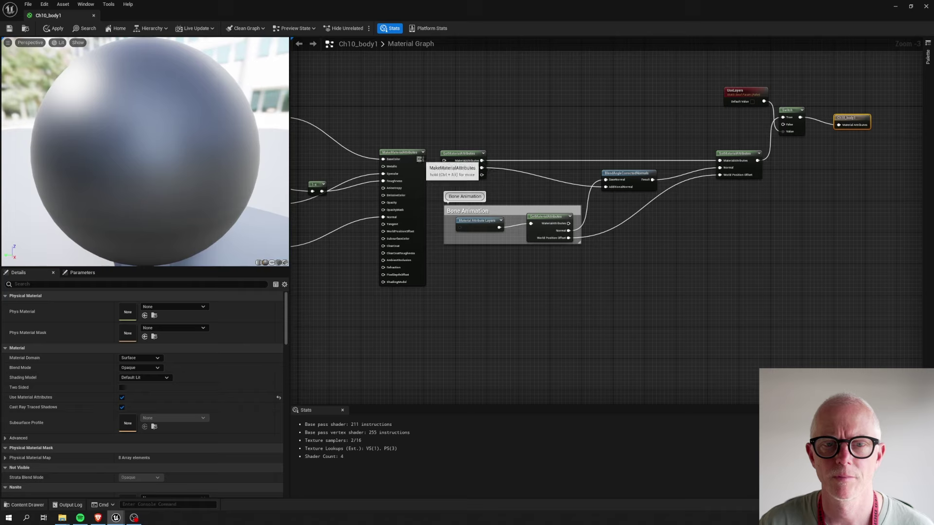
left_click_drag(420, 160, 783, 124)
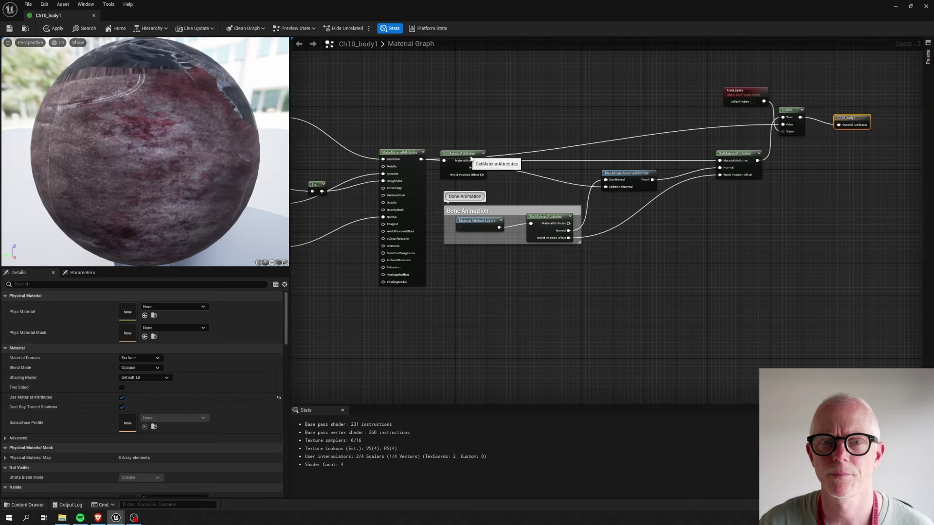
left_click_drag(471, 158, 478, 166)
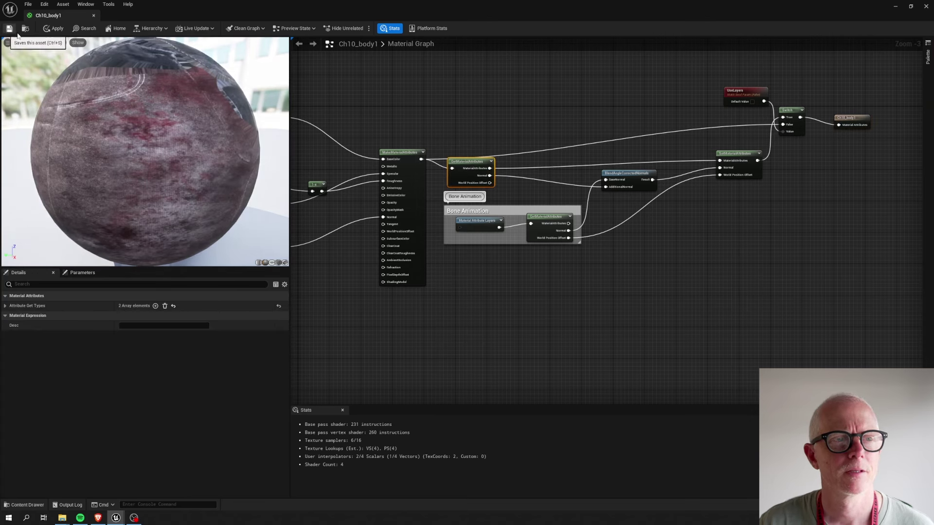
key("ctrl+s")
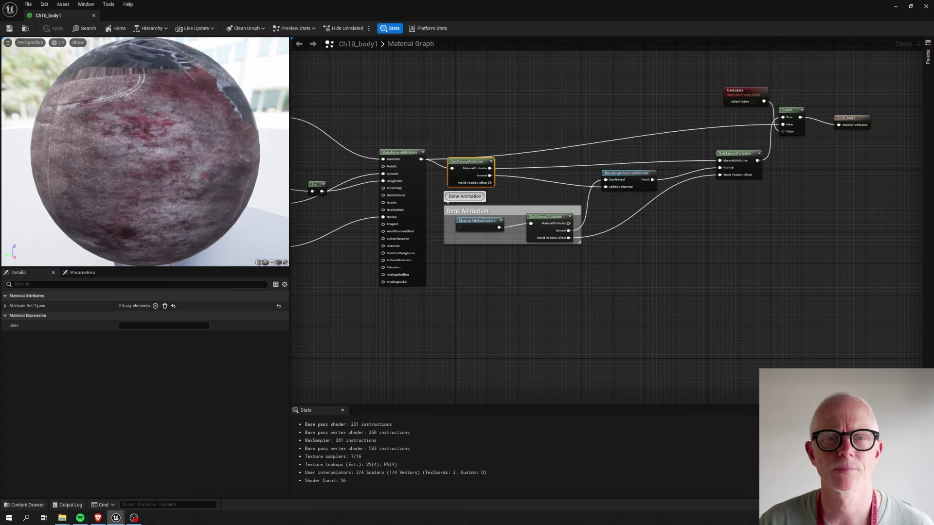
left_click(925, 8)
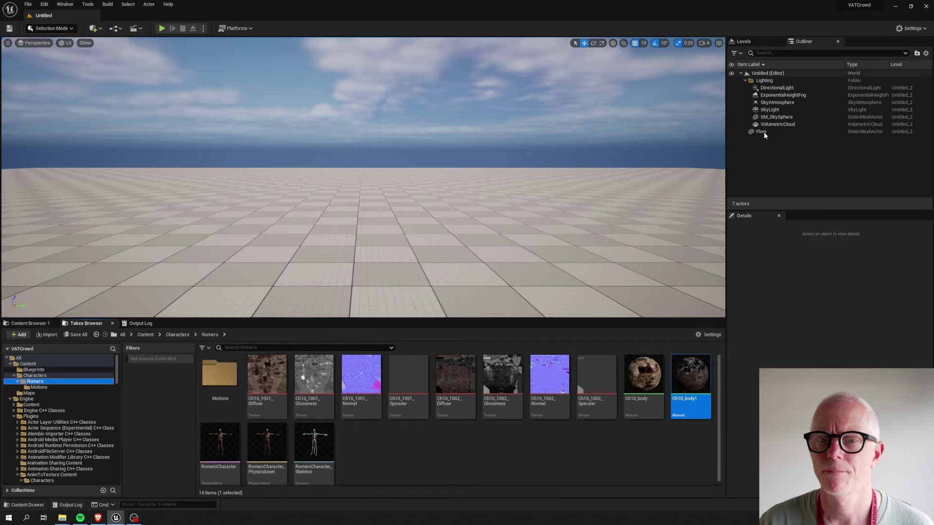
Create material instances from both the Ch10_body and Ch10_body1 materials
left_click(642, 383, "ctrl")
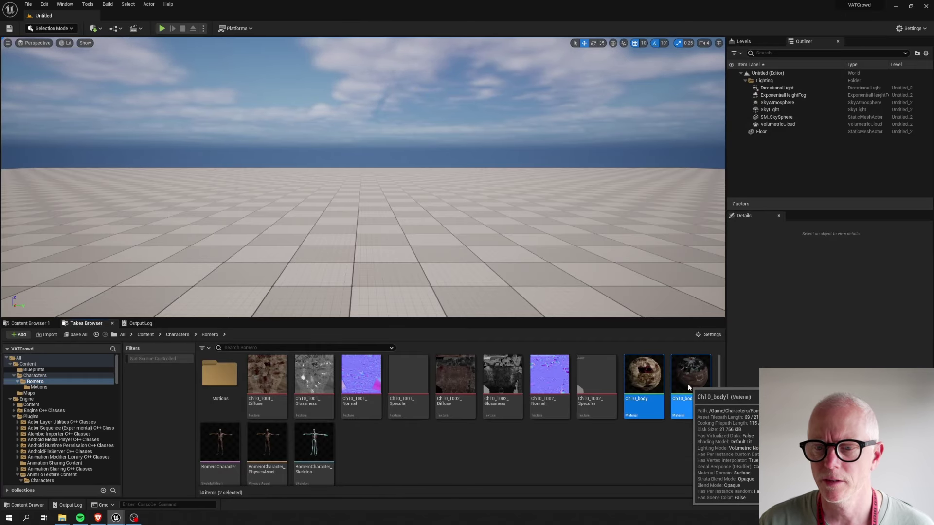
right_click(687, 384)
left_click(717, 203)
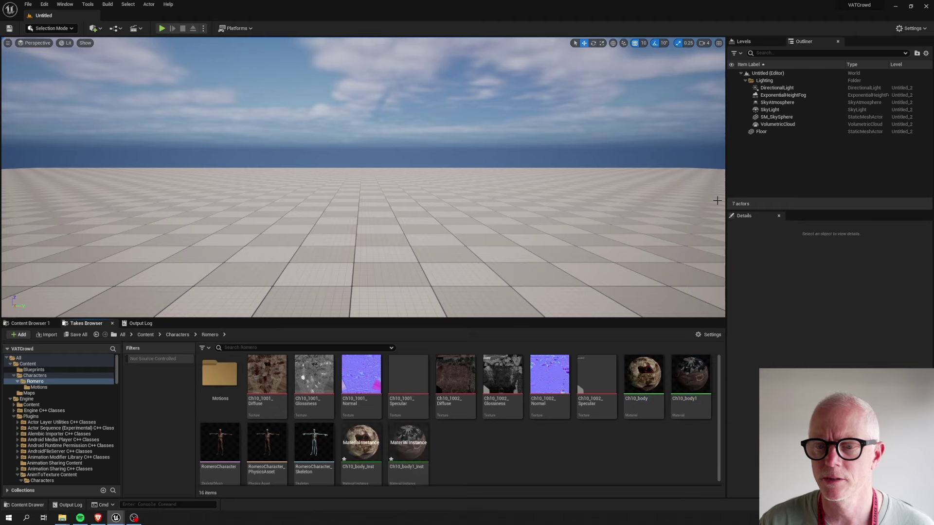
Open Ch10_body_Inst, examine the parameter groups of its Background layer asset, and close the instance
left_click(354, 447)
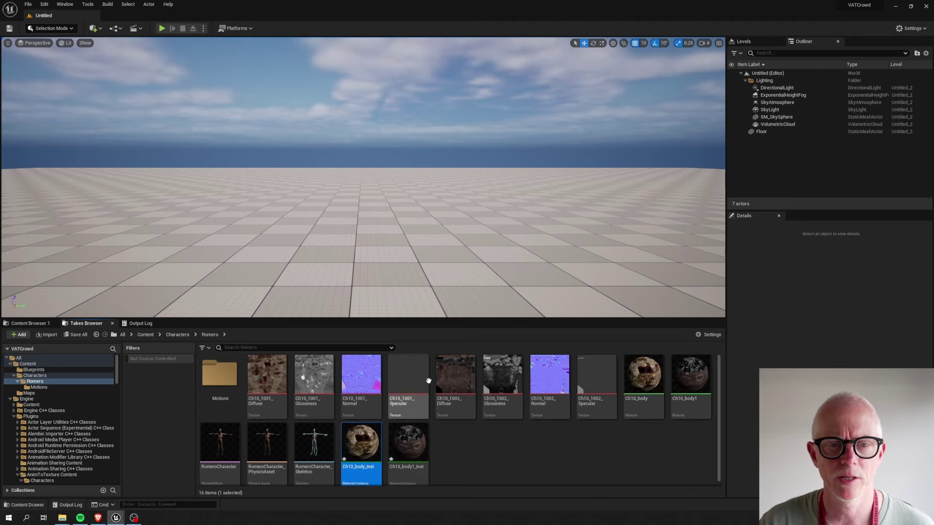
double_click(357, 446)
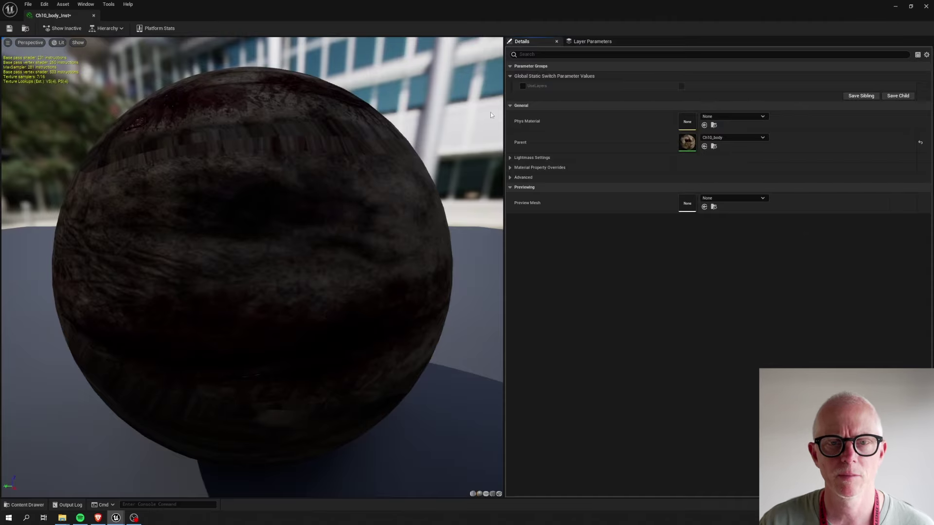
left_click(589, 41)
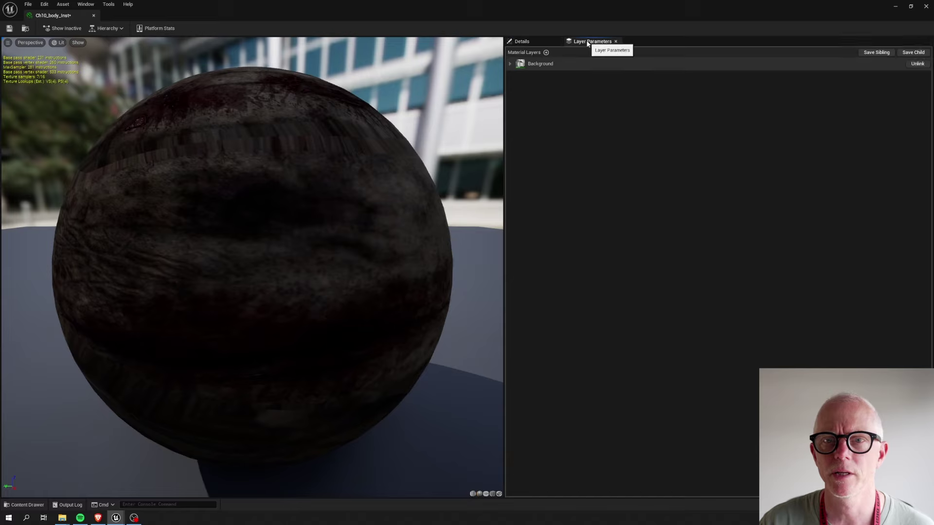
left_click(509, 64)
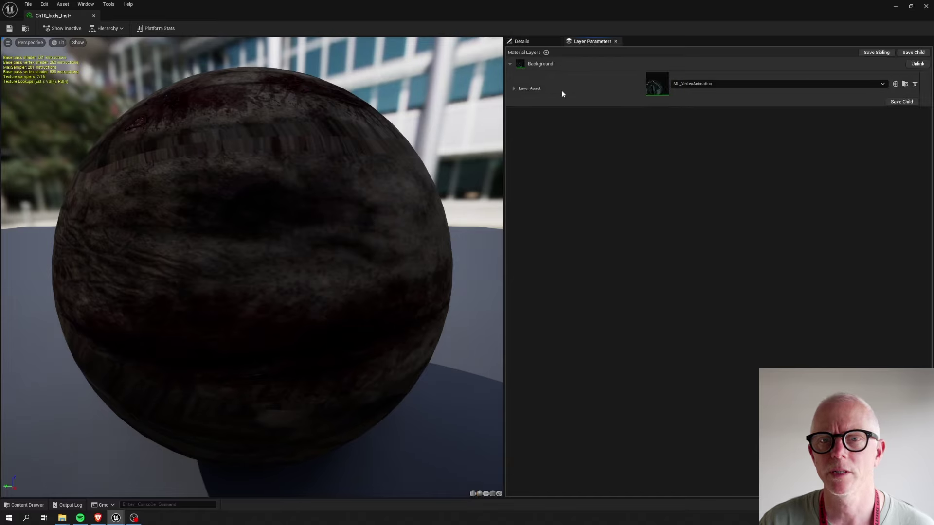
left_click(514, 89)
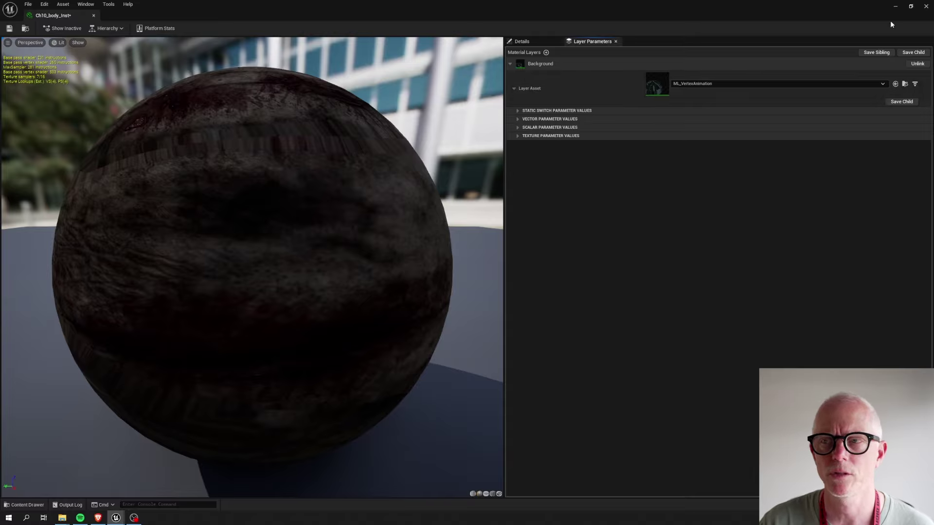
left_click(94, 17)
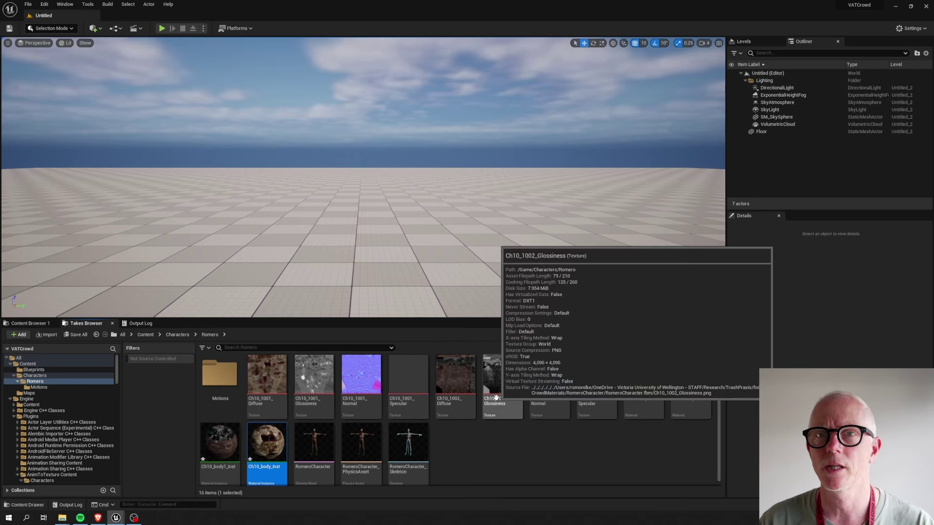
Run the EUW_VAT_Utils editor utility widget from the Blueprints folder
mouse_move(497, 401)
left_click(542, 461)
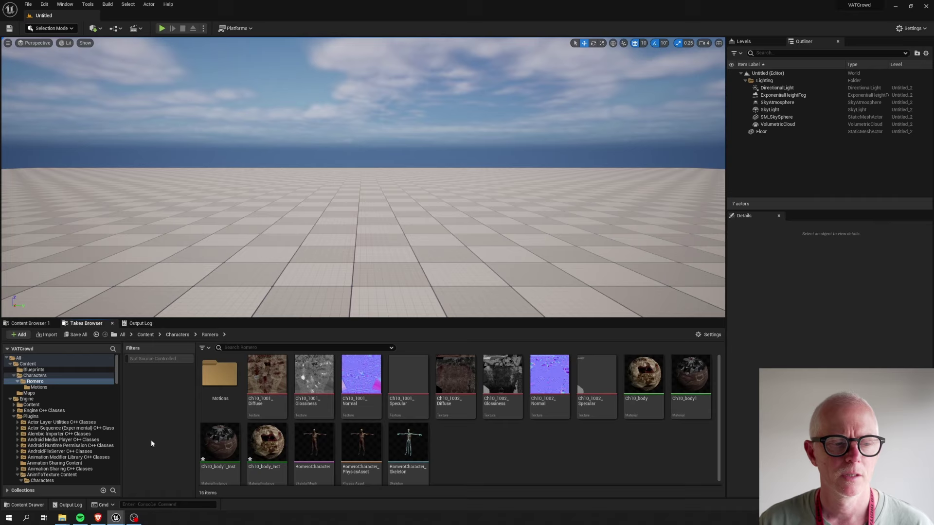
left_click(33, 370)
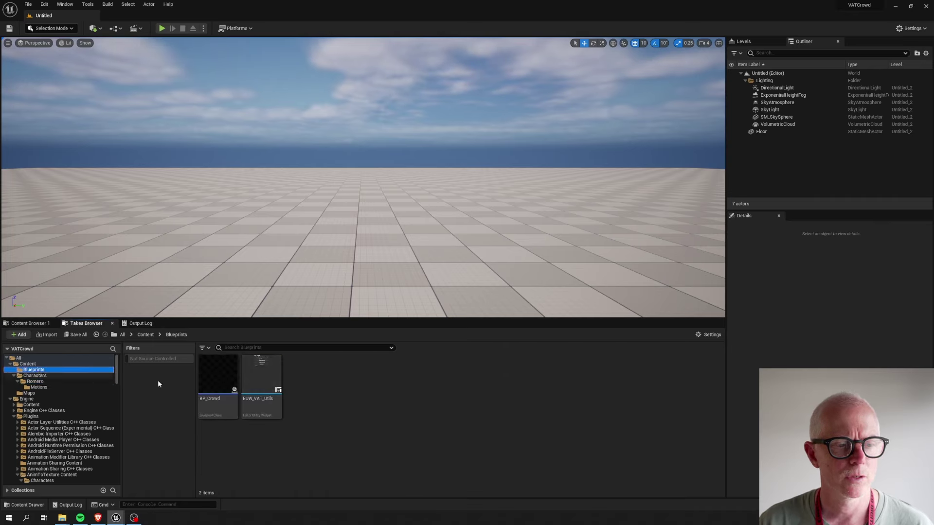
left_click(265, 389)
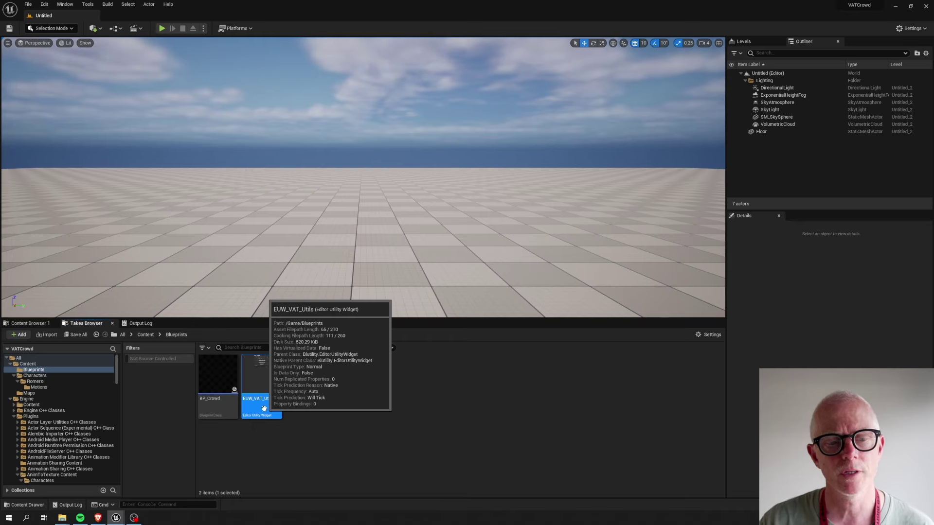
right_click(261, 383)
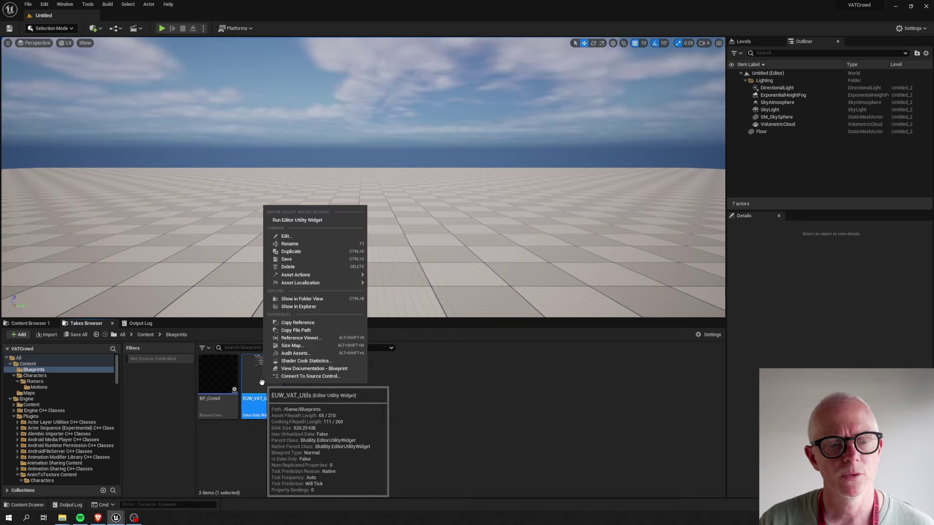
left_click(282, 222)
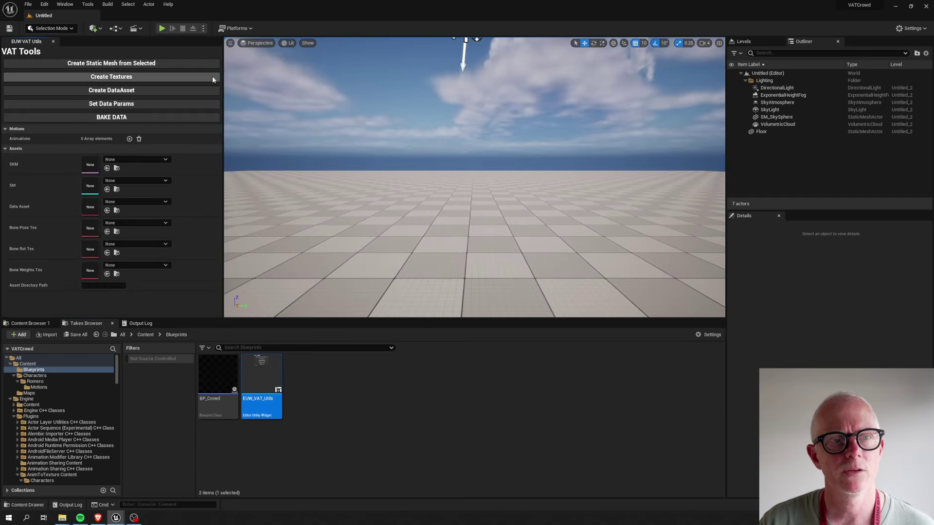
Undock and enlarge the VAT Tools widget, dock it back beside the viewport, and widen its panel slightly
left_click_drag(23, 43, 341, 141)
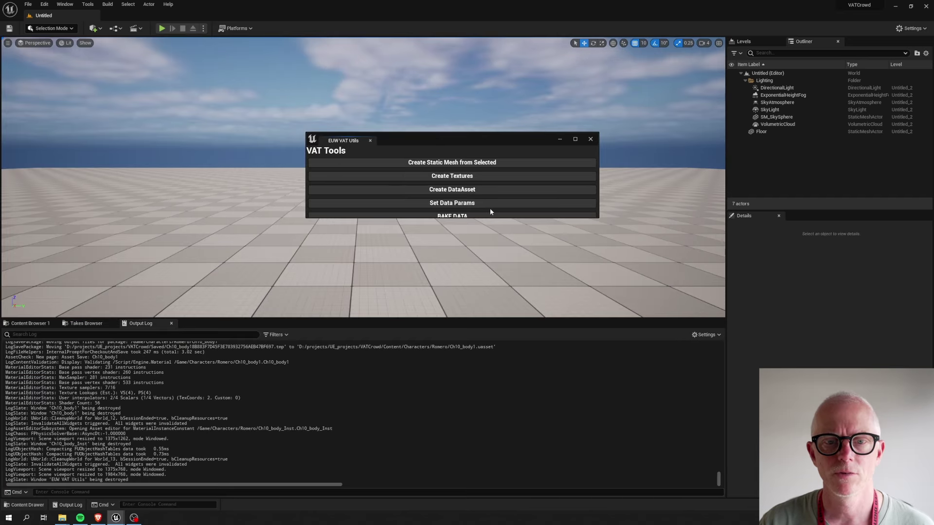
left_click_drag(484, 218, 470, 473)
left_click_drag(459, 140, 442, 105)
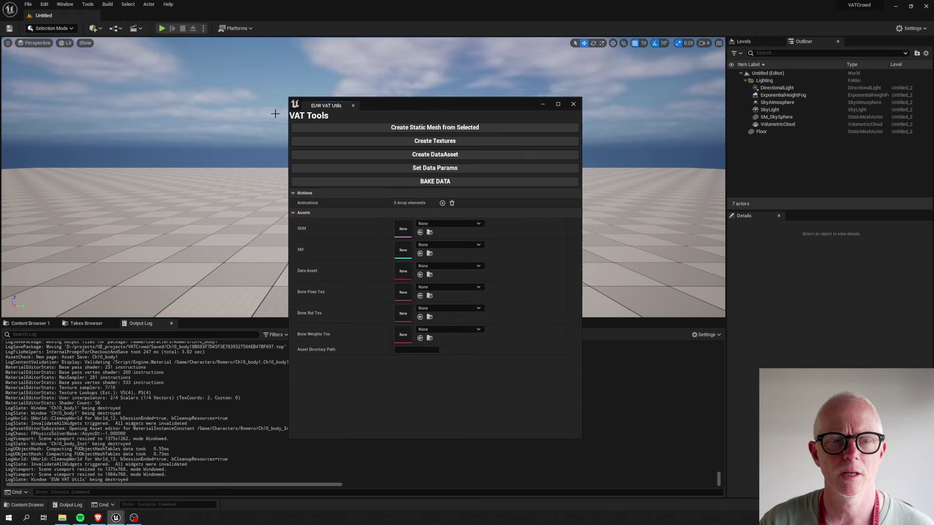
left_click_drag(323, 110, 39, 81)
left_click_drag(364, 198, 241, 209)
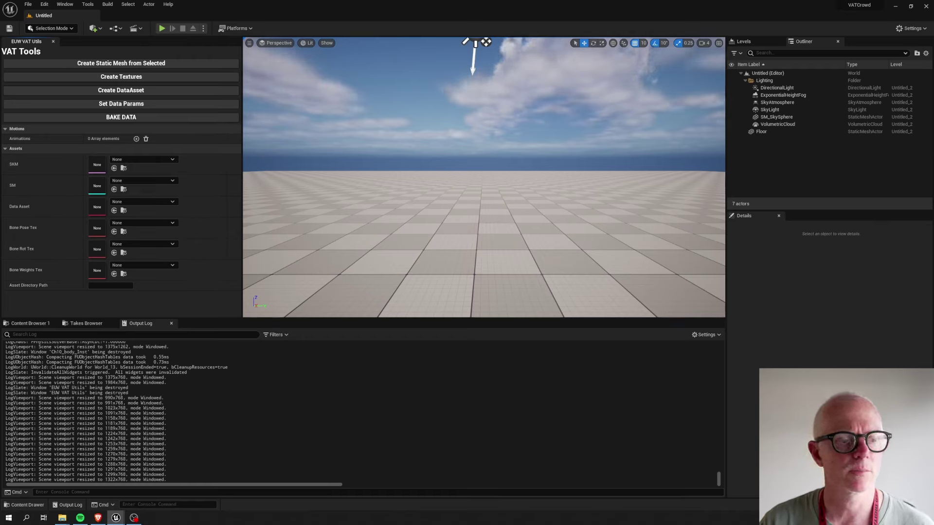
Create a static mesh from the RomeroCharacter skeletal mesh in the Characters/Romero folder using the VAT Tools
left_click(29, 323)
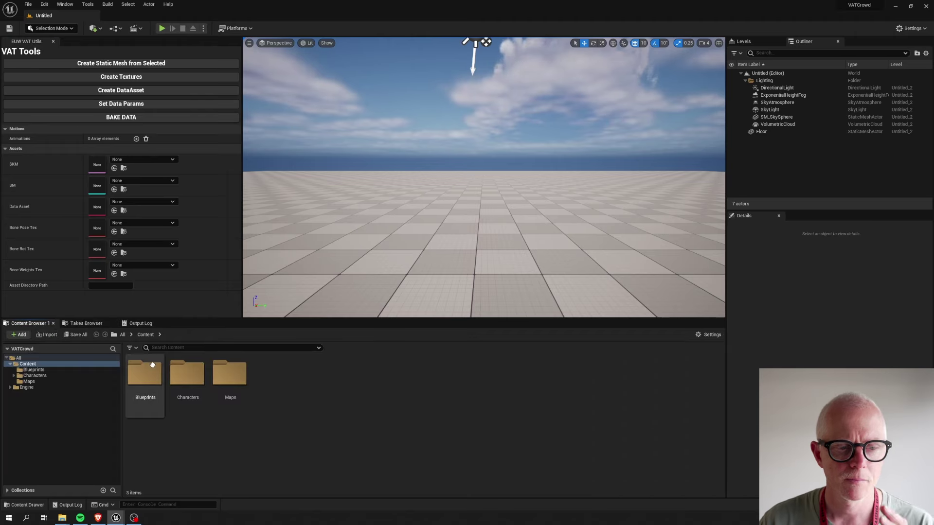
double_click(193, 363)
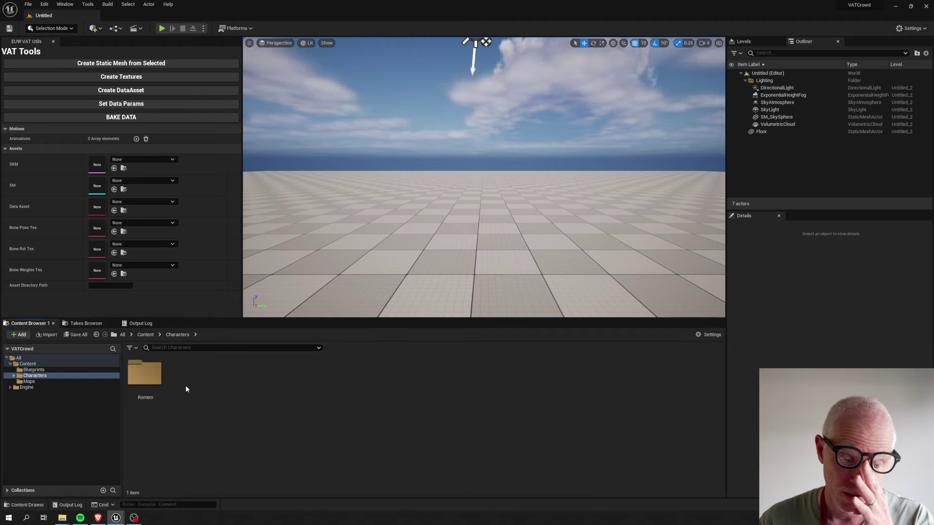
double_click(144, 378)
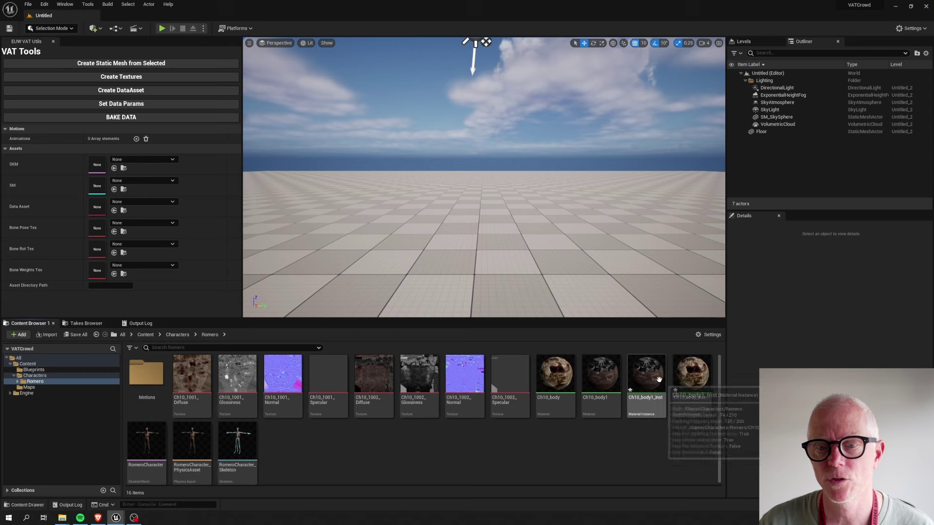
left_click(140, 451)
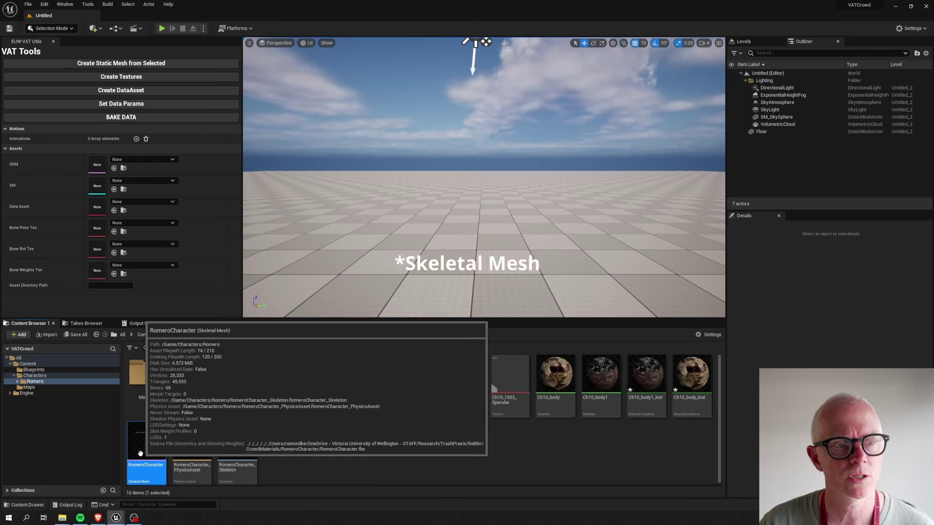
mouse_move(140, 453)
left_mouse_down()
mouse_move(95, 223)
mouse_move(96, 165)
mouse_move(204, 435)
mouse_move(146, 445)
left_mouse_up()
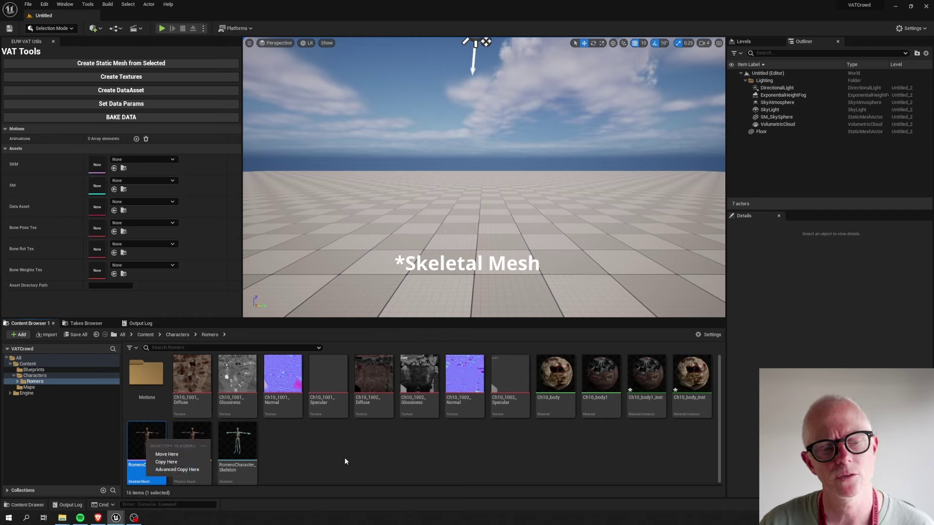
left_click(112, 445)
left_click(146, 440)
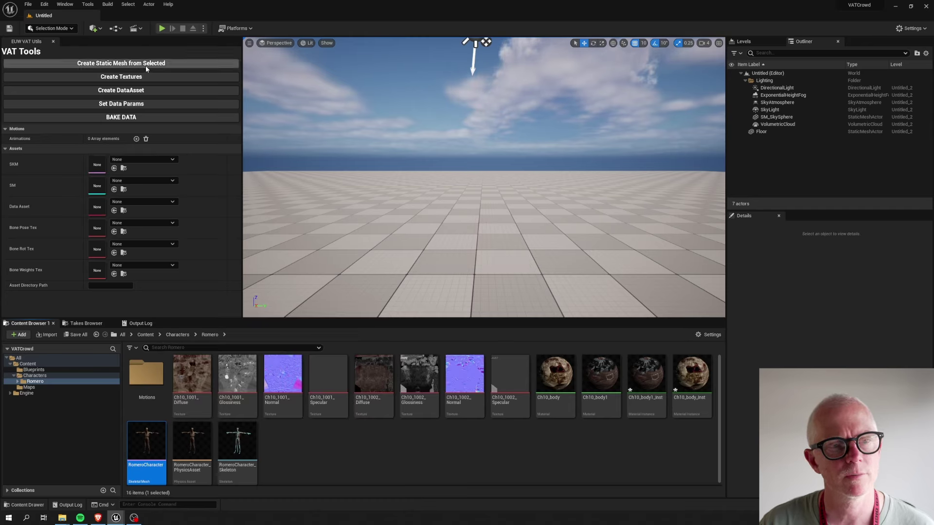
left_click(130, 65)
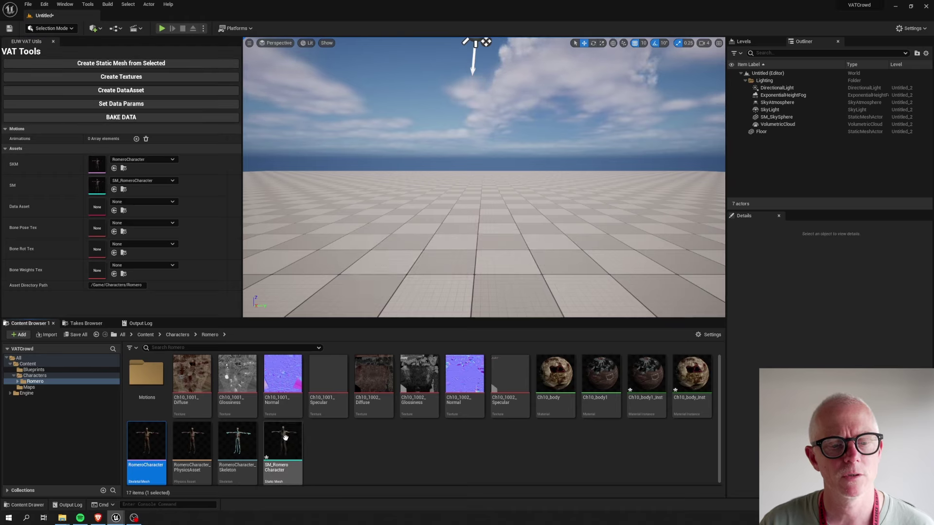
Create the bone textures and the data asset for RomeroCharacter, and review the new DA_RomeroCharacter data asset's settings
left_click(283, 450)
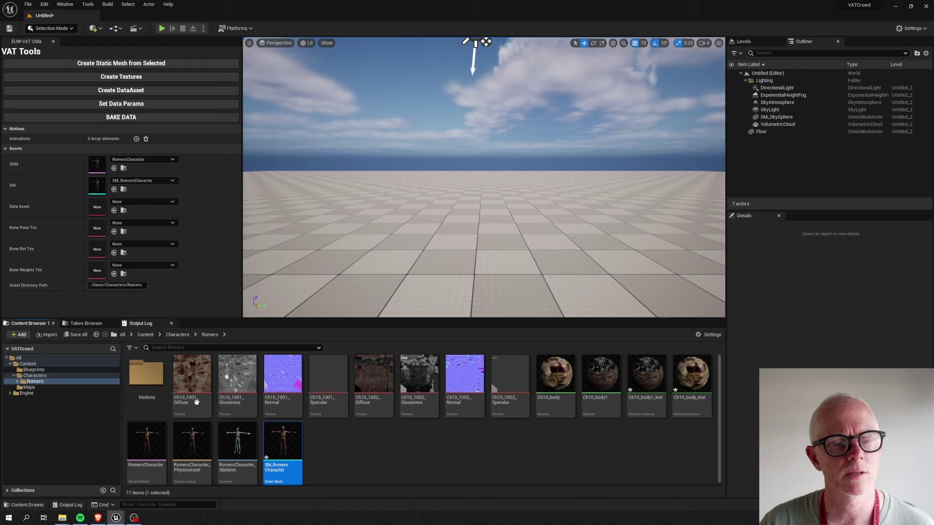
mouse_move(280, 443)
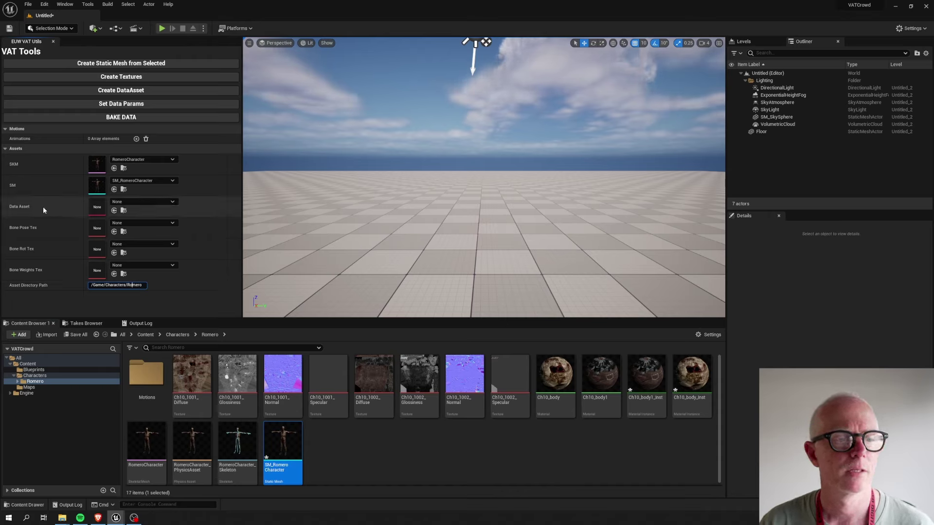
left_click(143, 76)
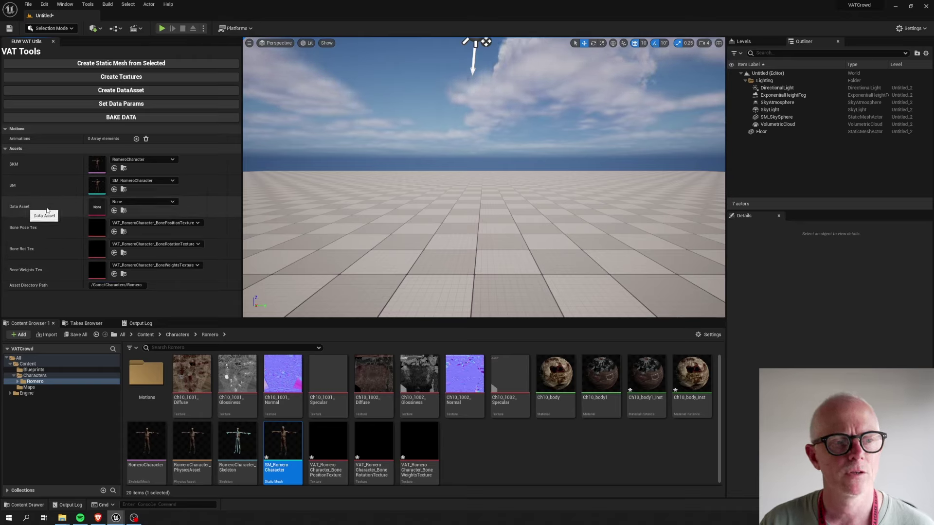
left_click(127, 90)
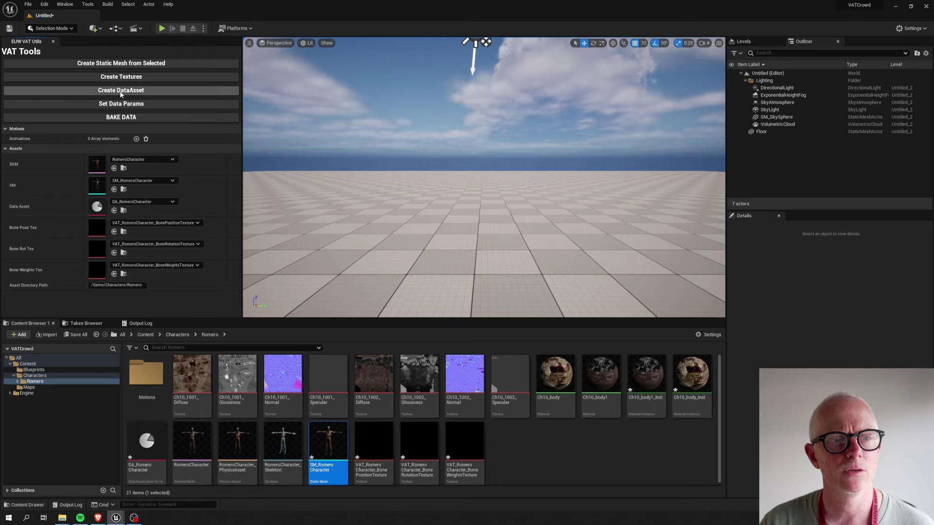
double_click(97, 208)
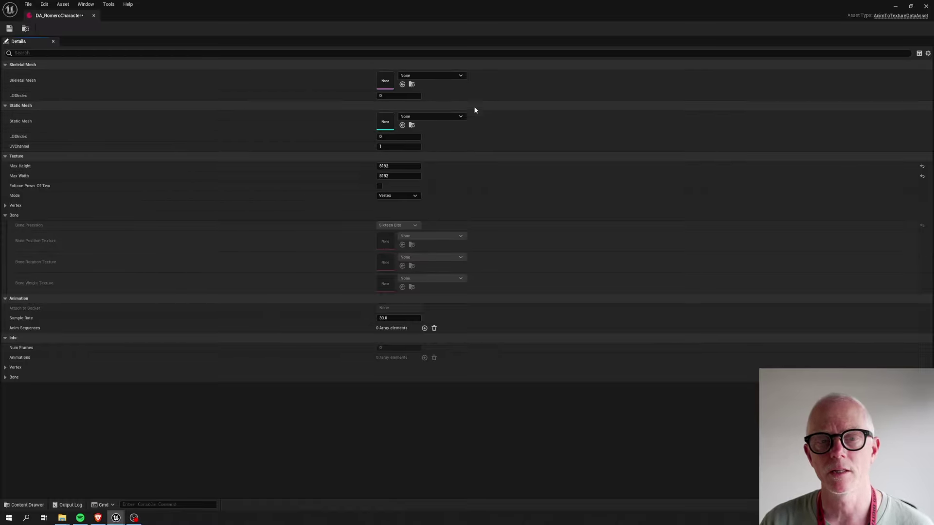
left_click(926, 6)
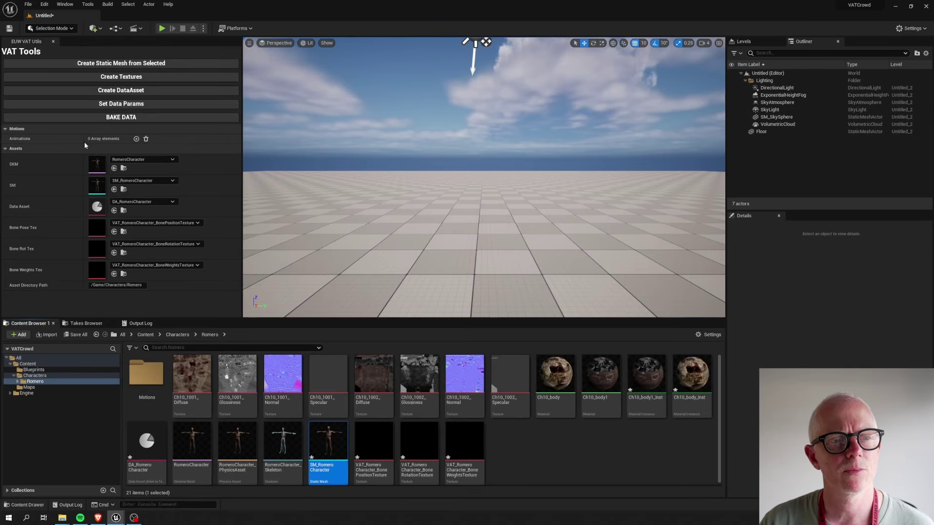
Add 12 elements to the VAT Tools Animations array, one for each animation sequence in the Romero Motions folder
left_click(136, 139)
left_click(136, 139)
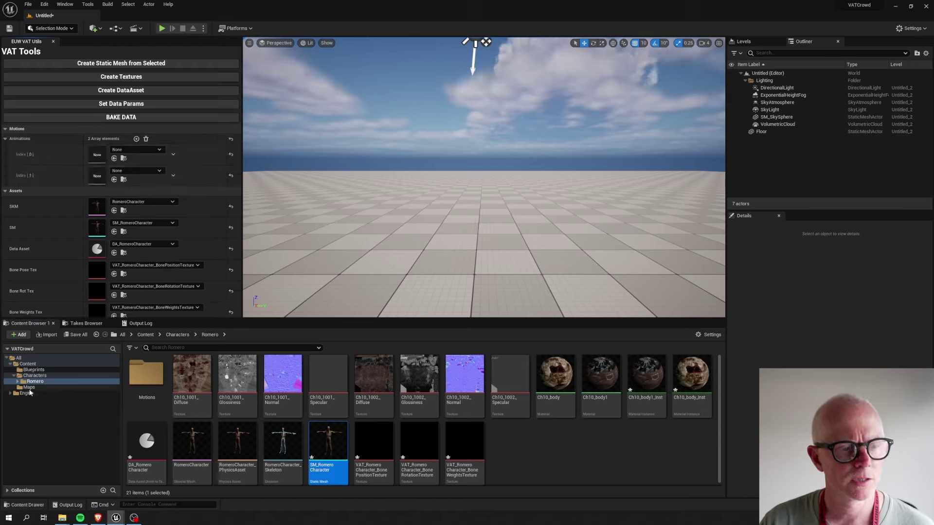
left_click(38, 374)
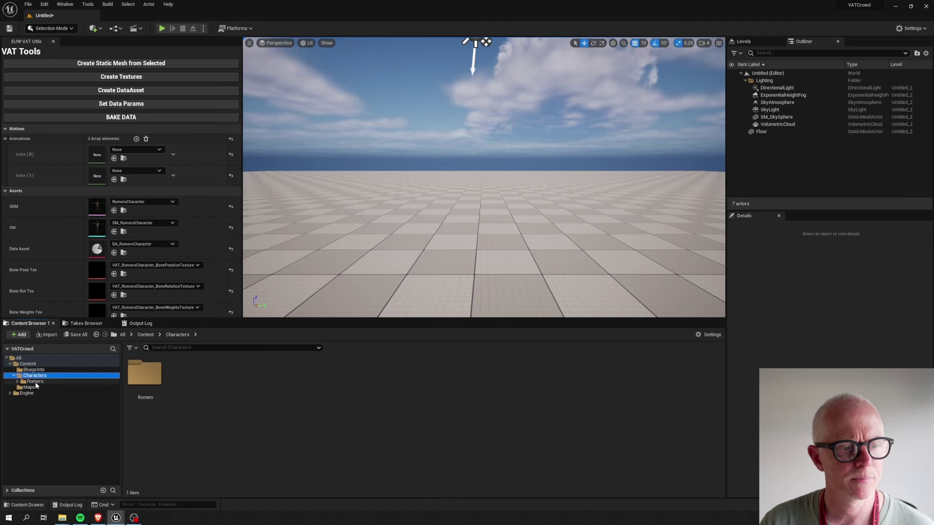
double_click(143, 377)
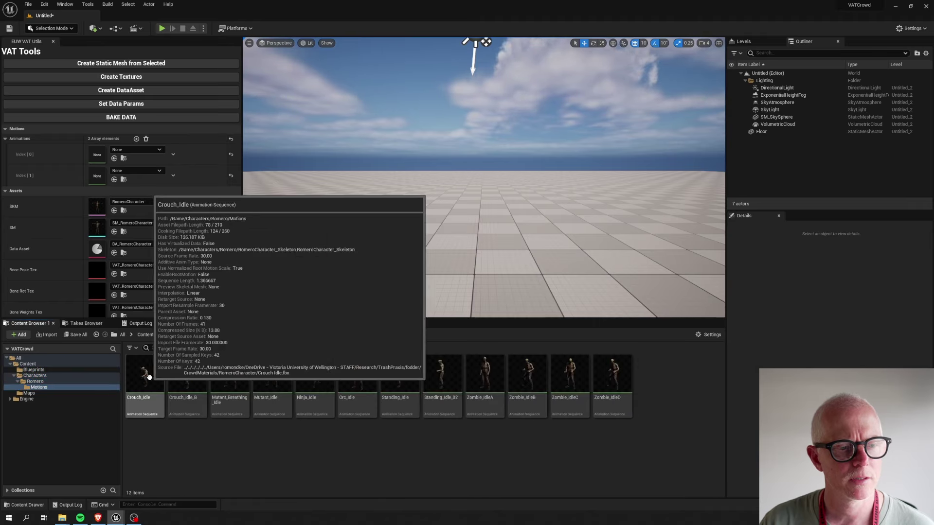
left_click(146, 386)
left_click(618, 382, "shift")
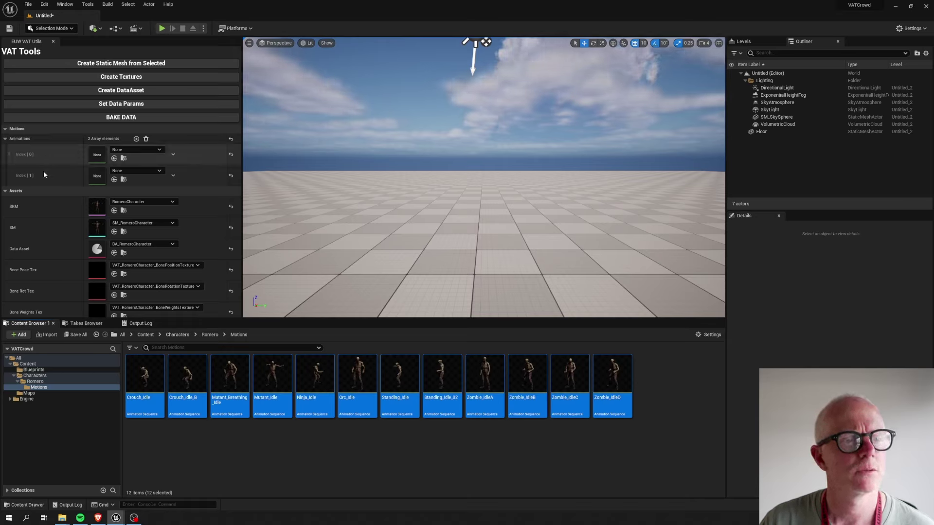
left_click(137, 139)
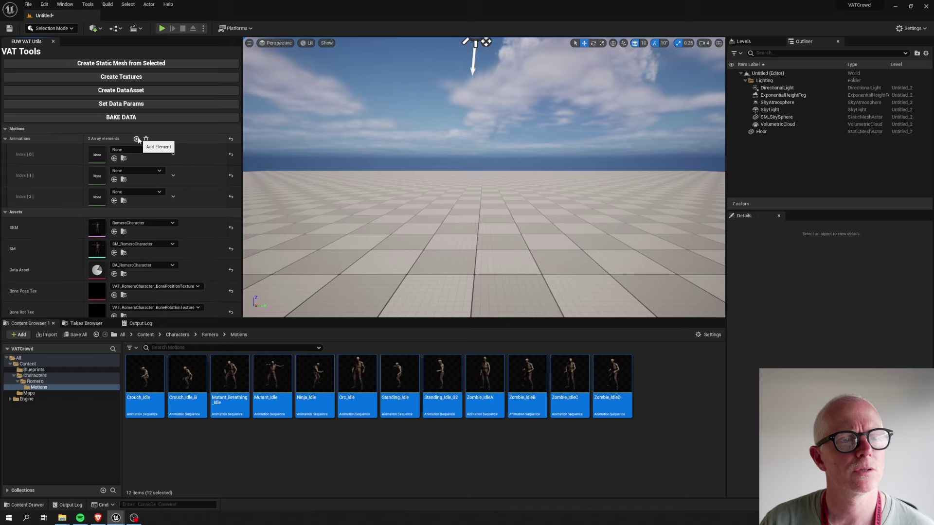
left_click(136, 139)
left_click(137, 139)
left_click(137, 139)
left_click(137, 139)
left_click(137, 139)
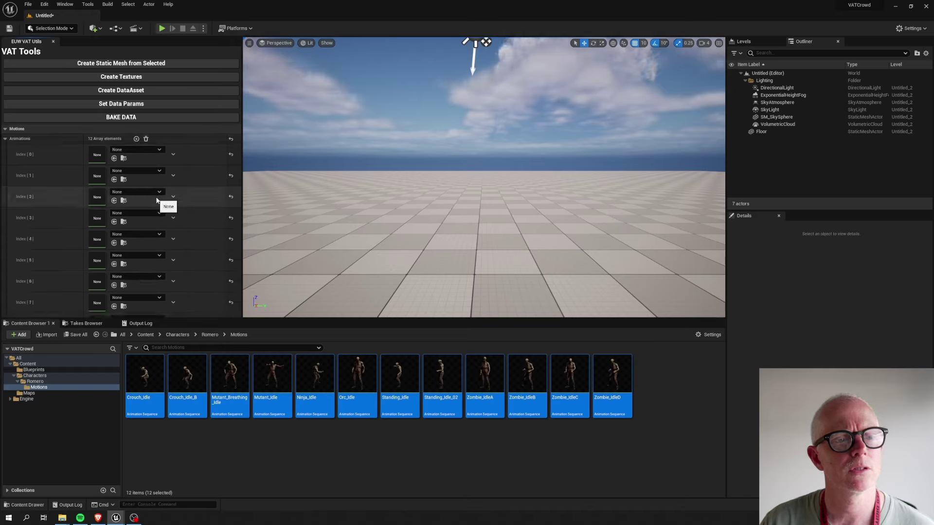
Assign Orc_Idle, Standing_Idle, Standing_Idle_02 and Zombie_IdleA through Zombie_IdleD to Animations indices 5 to 11, in that order
left_click_drag(219, 319, 214, 412)
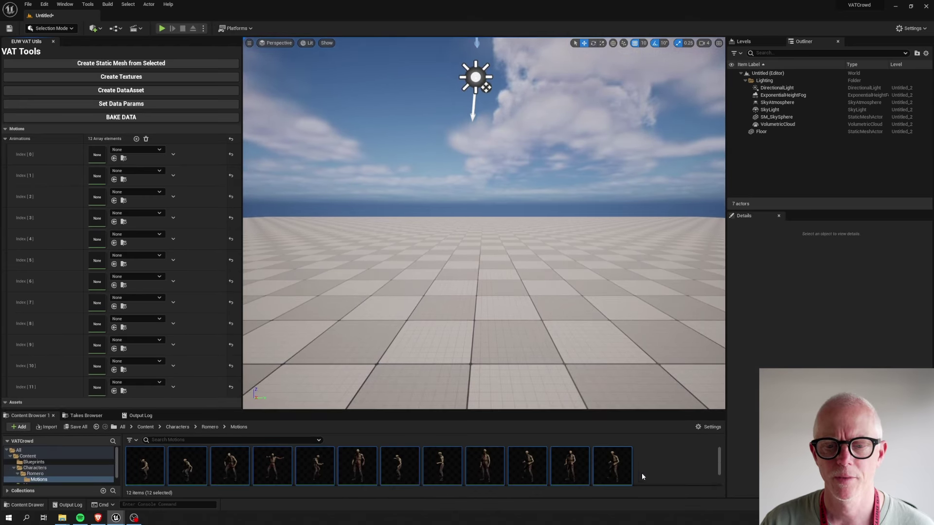
left_click(615, 465)
left_click_drag(615, 464, 105, 387)
left_click_drag(569, 465, 139, 371)
left_click(527, 464)
left_click_drag(527, 464, 96, 350)
left_click_drag(485, 464, 97, 324)
left_click_drag(442, 464, 100, 303)
left_click_drag(399, 464, 97, 281)
left_click_drag(358, 459, 97, 261)
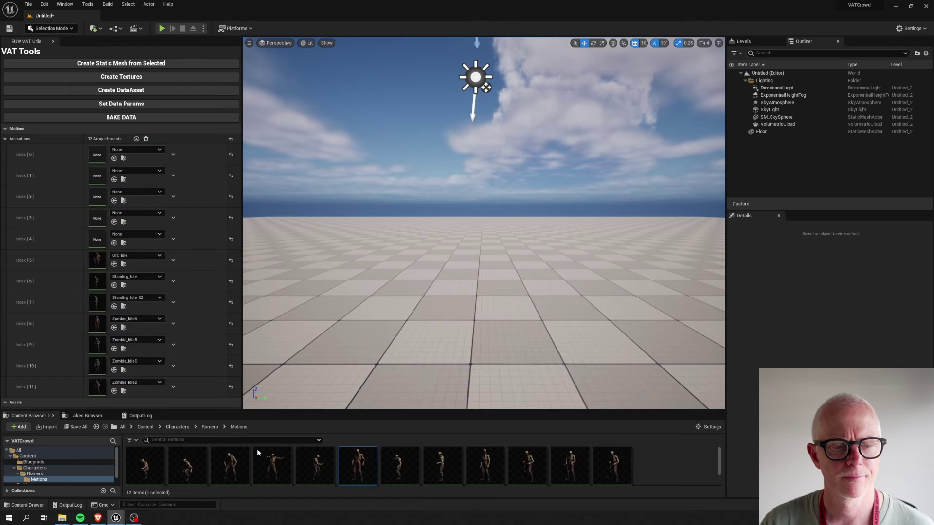
Assign Crouch_Idle, Crouch_Idle_B, Mutant_Breathing_Idle, Mutant_Idle and Ninja_Idle to Animations indices 0 to 4, and collapse the array
left_click_drag(322, 478, 98, 239)
left_click_drag(273, 465, 98, 220)
left_click_drag(234, 474, 97, 198)
left_click(188, 466)
left_click_drag(188, 466, 97, 175)
left_click_drag(145, 466, 99, 156)
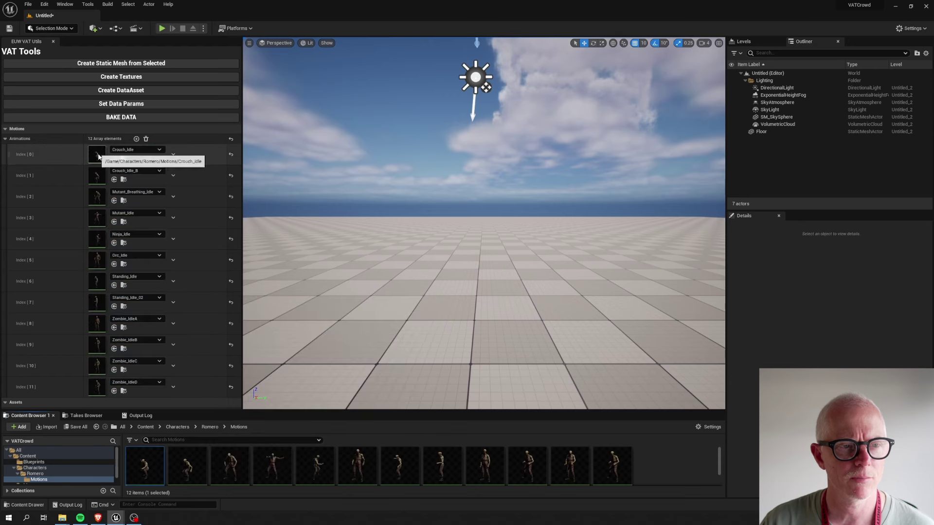
left_click(5, 139)
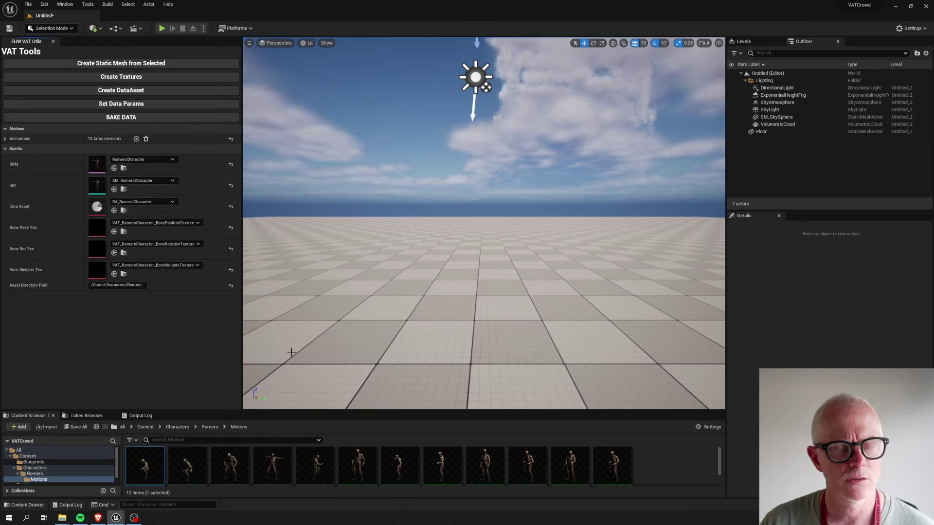
left_click_drag(217, 410, 216, 307)
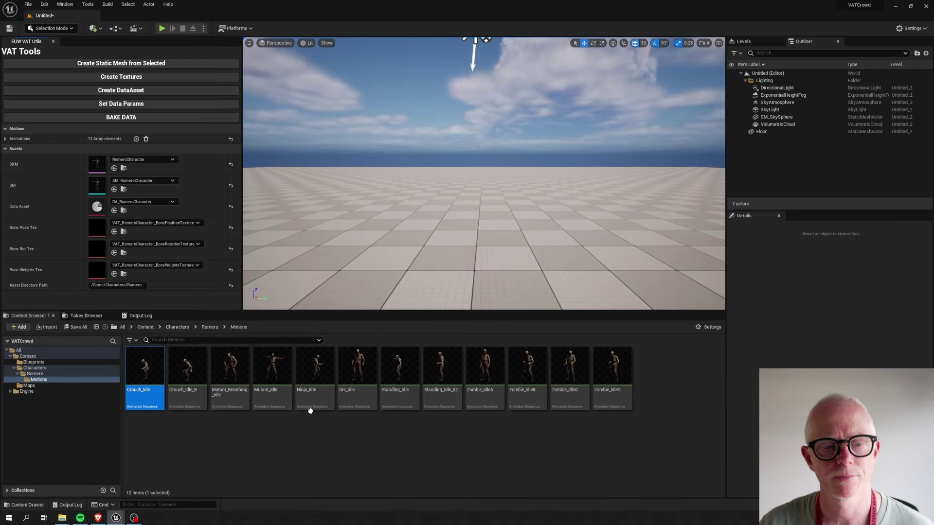
left_click(249, 442)
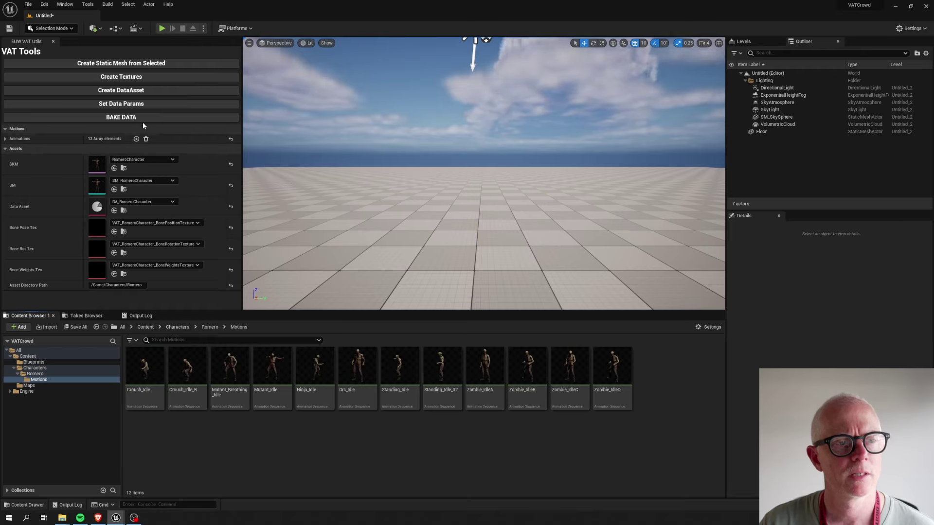
Set the data parameters on DA_RomeroCharacter and check its mesh, texture and animation sequence assignments
left_click(123, 104)
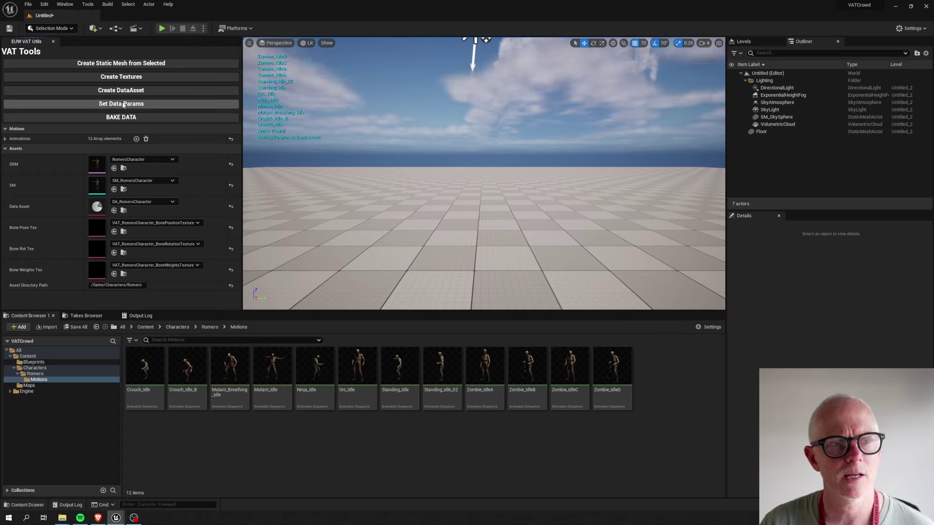
double_click(97, 207)
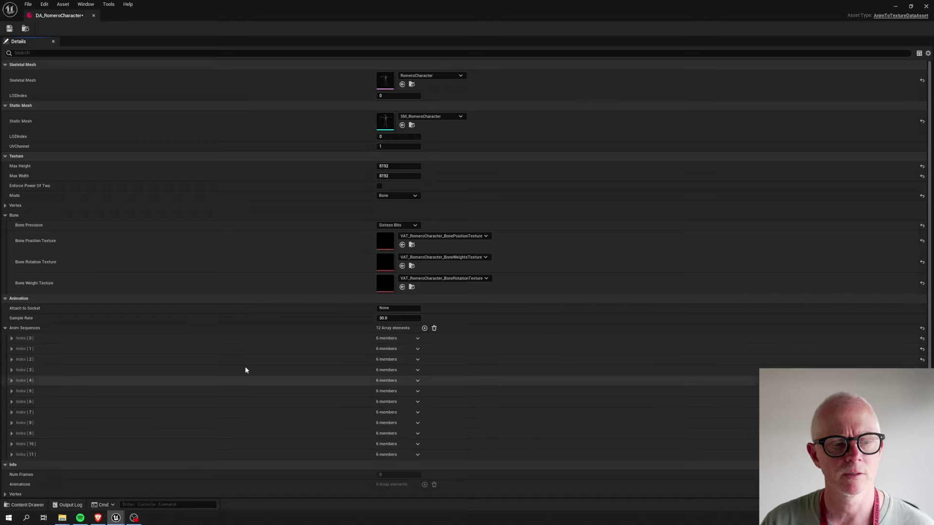
left_click(926, 7)
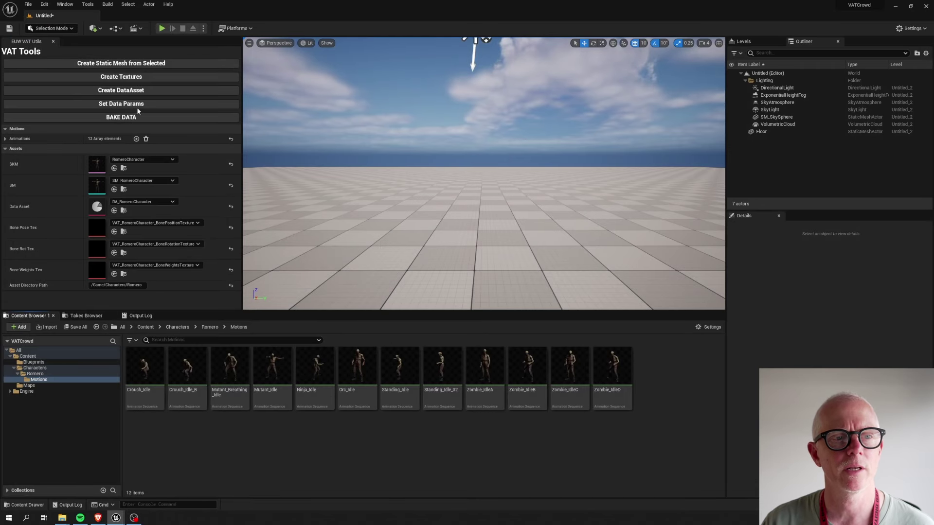
Show the Romero folder's assets and bake the animation data into the character's bone position, rotation and weights textures
left_click(35, 373)
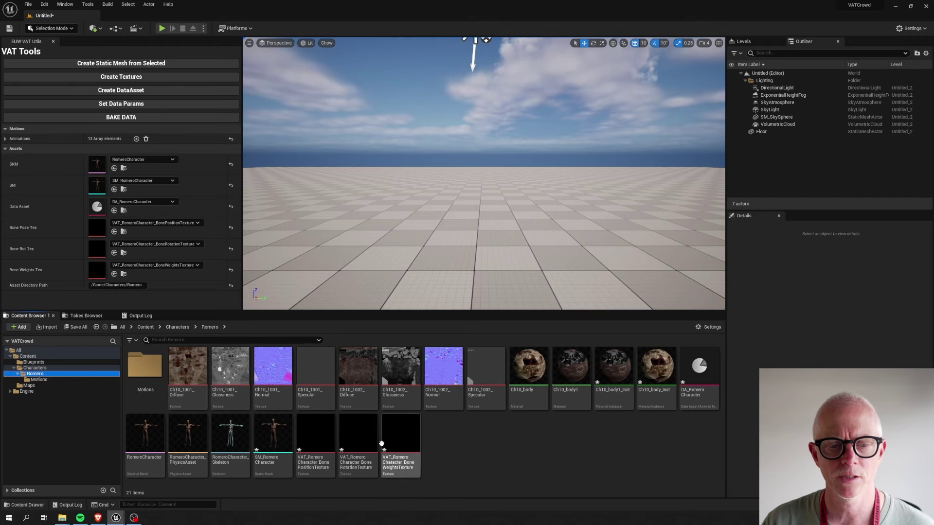
left_click(121, 104)
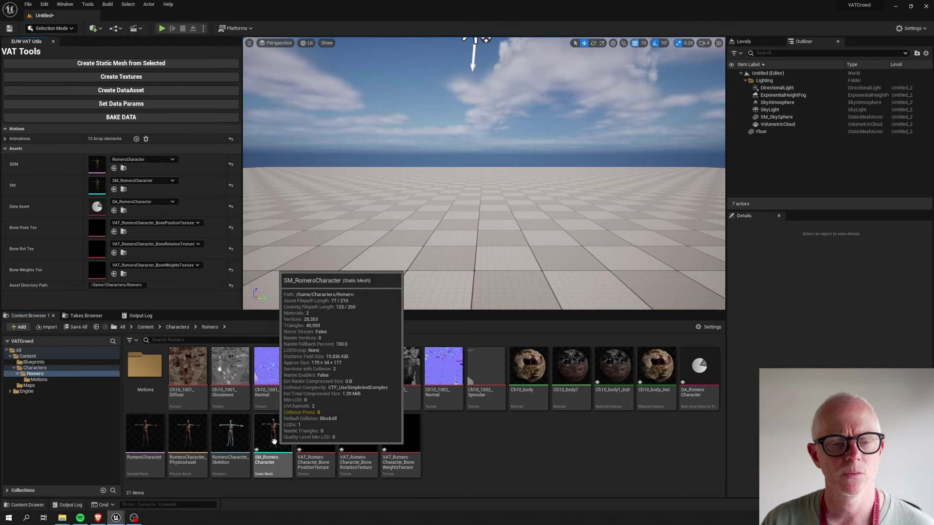
left_click(132, 118)
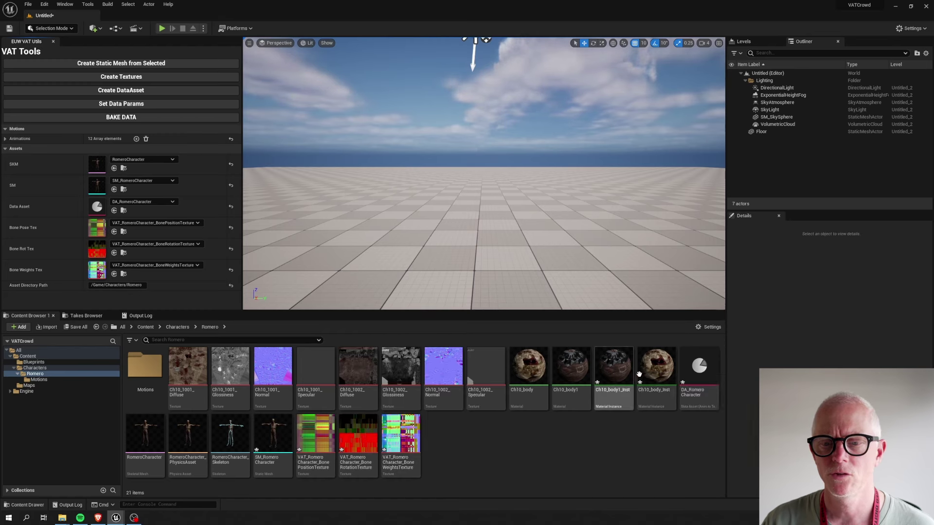
Examine UV Channel 1 of the SM_RomeroCharacter static mesh and close the mesh editor
double_click(270, 437)
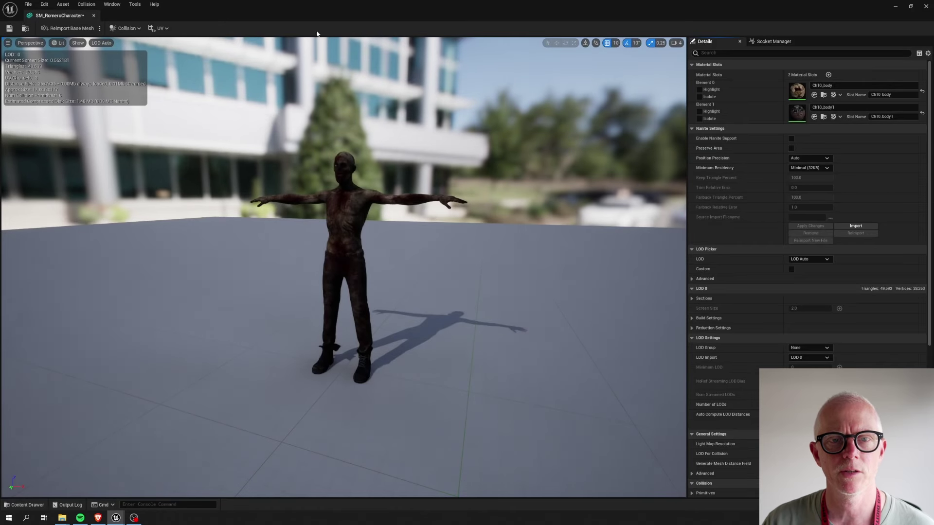
left_click(158, 29)
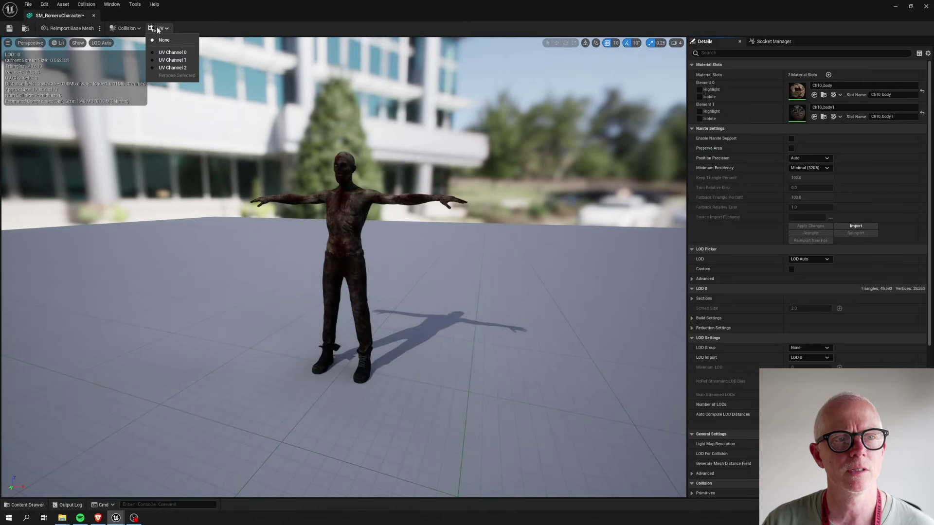
left_click(170, 60)
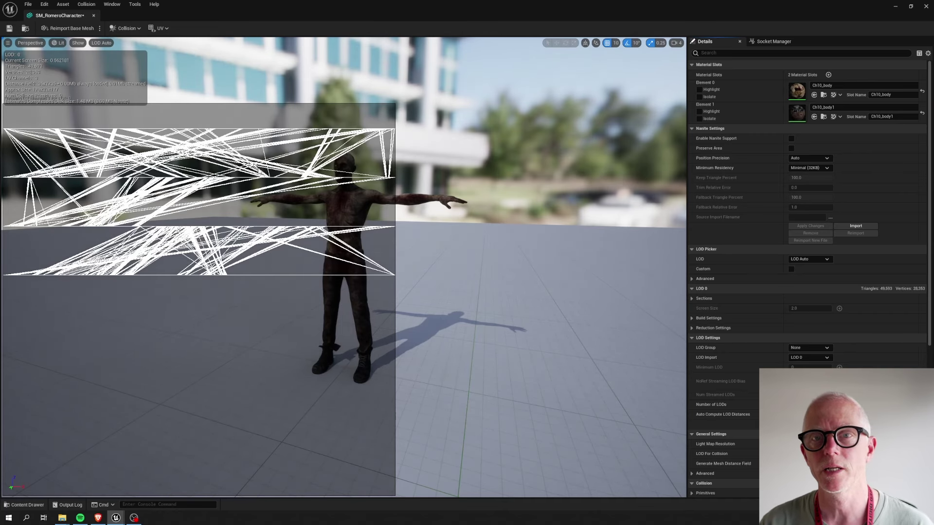
left_click(93, 16)
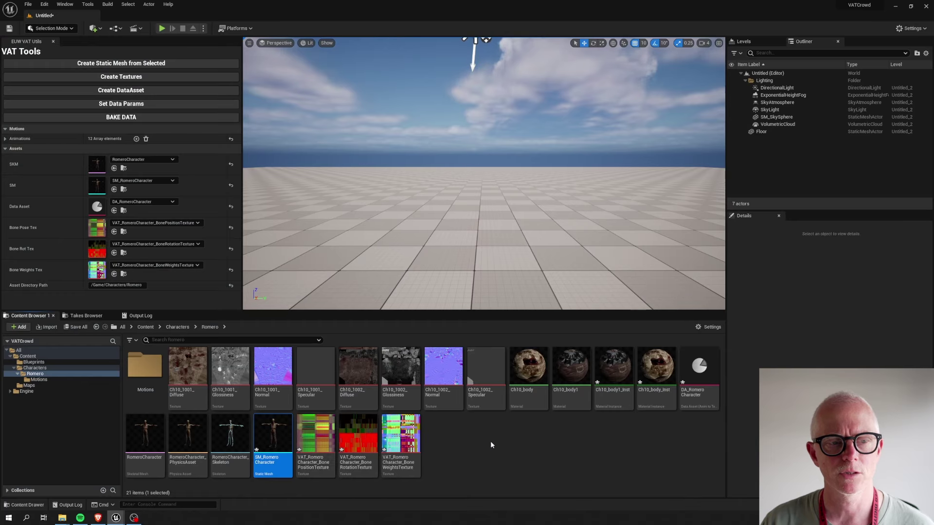
Examine the Background layer's asset in the Ch10_body1_Inst material instance, and close its editor
left_click(616, 372)
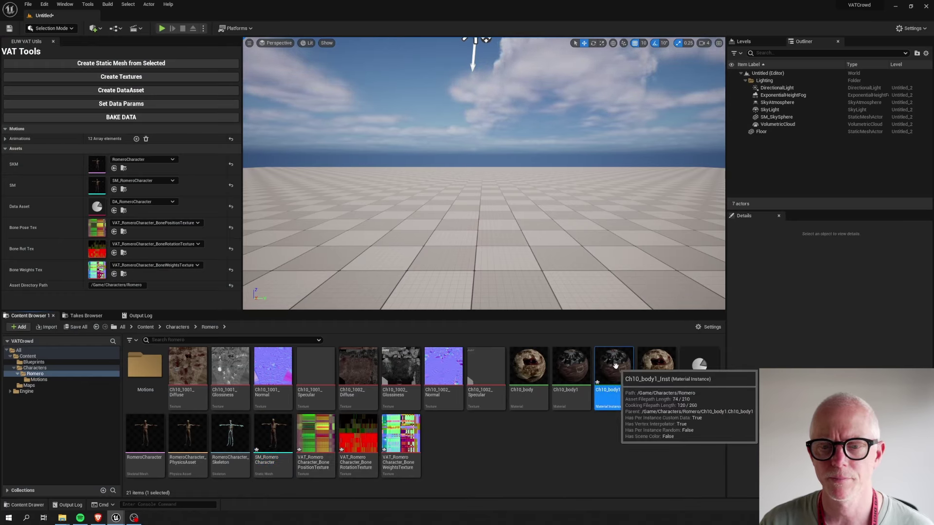
double_click(600, 370)
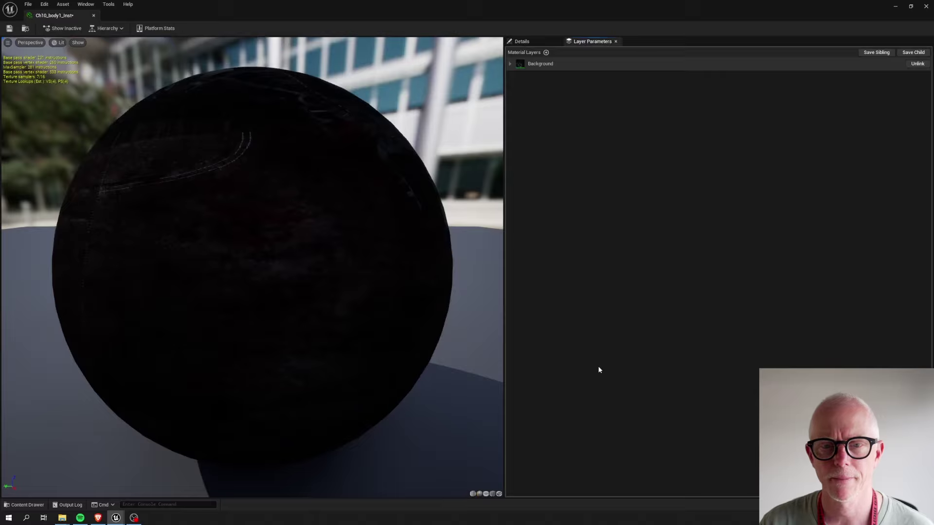
left_click(510, 64)
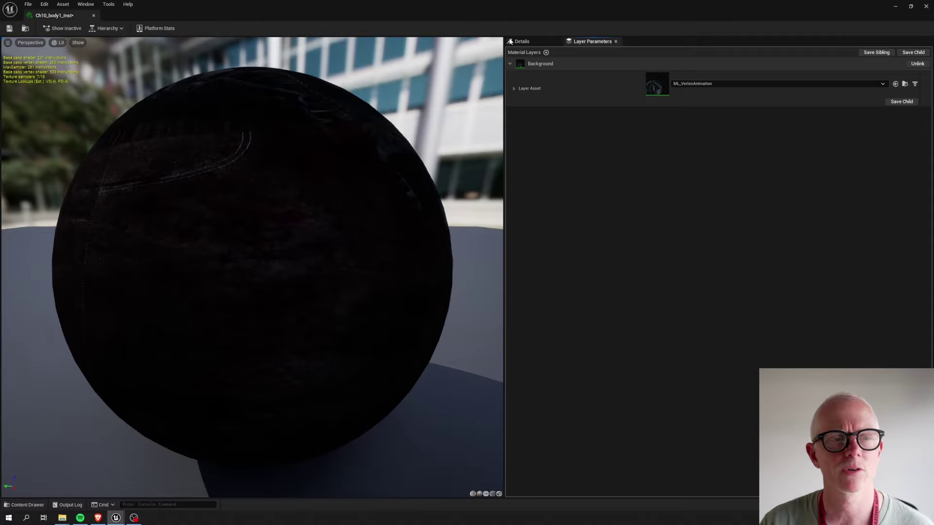
left_click(925, 7)
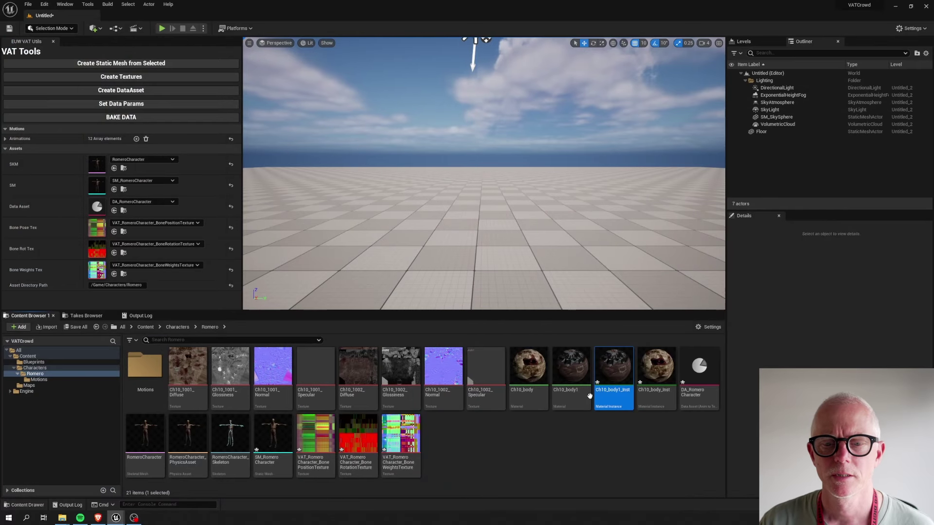
left_click(608, 450)
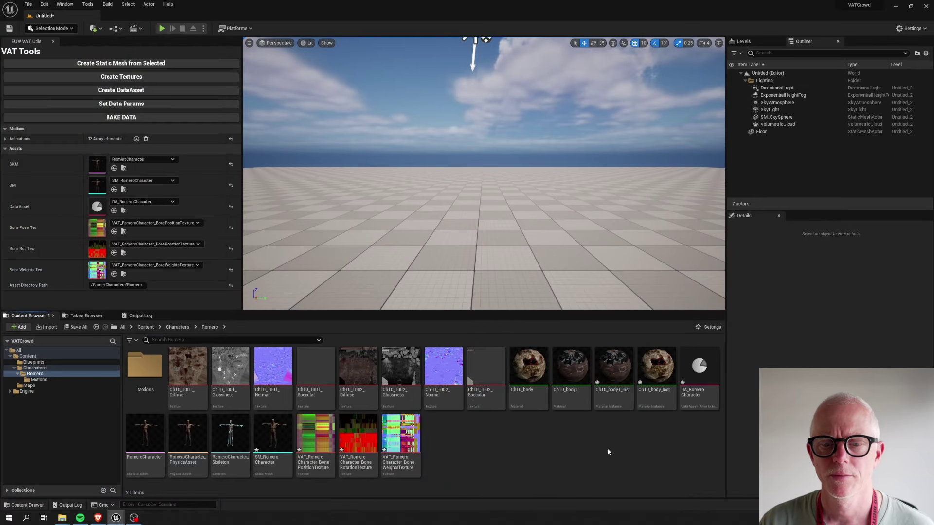
Assign Ch10_body_Inst to Element 0 and Ch10_body1_Inst to Element 1 of SM_RomeroCharacter's material slots, and close the mesh editor
double_click(269, 442)
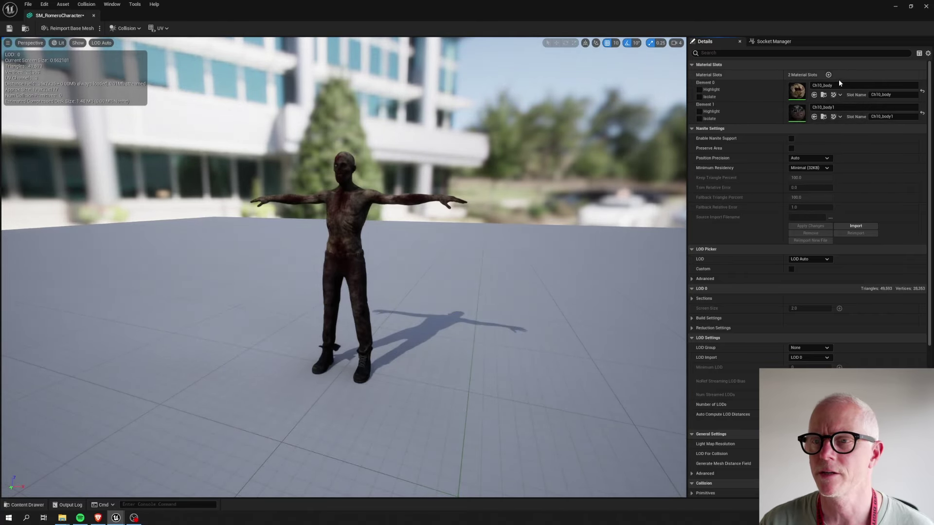
left_click(823, 86)
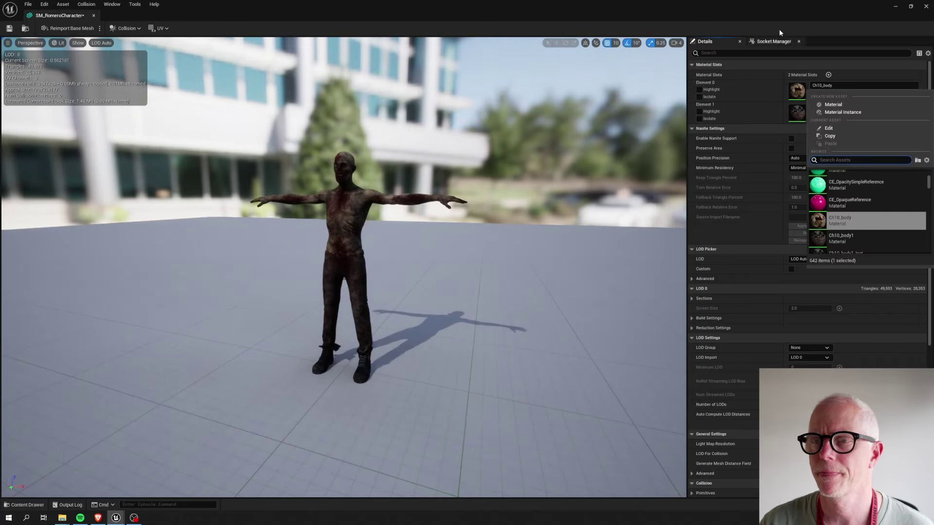
left_click_drag(769, 10, 289, 80)
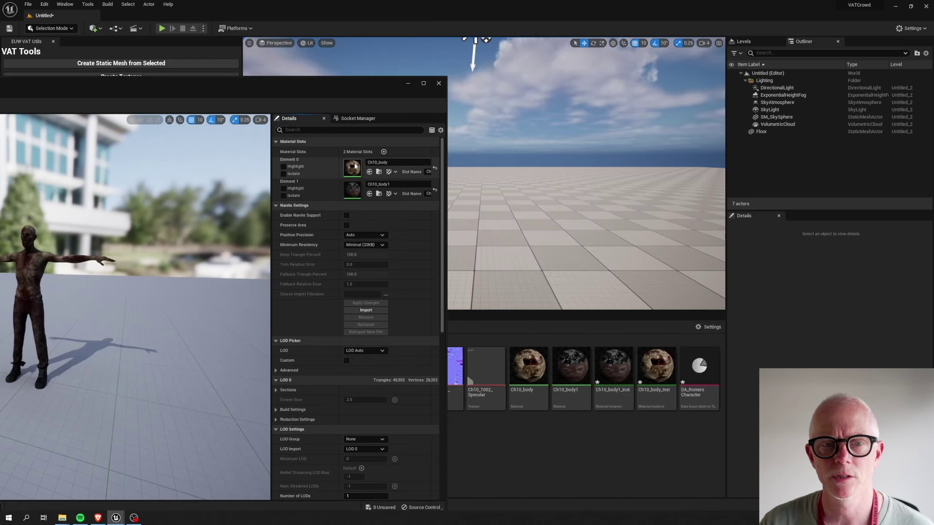
left_click_drag(656, 367, 352, 170)
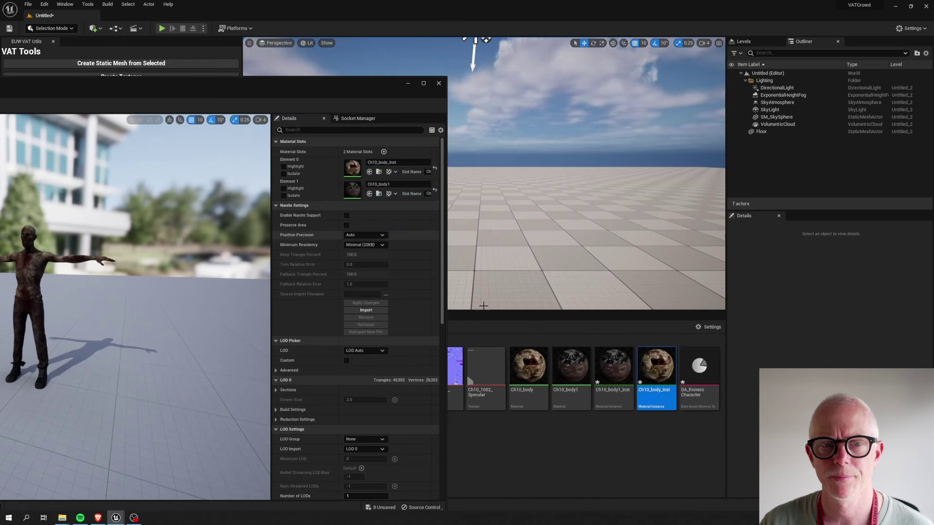
left_click_drag(615, 390, 353, 190)
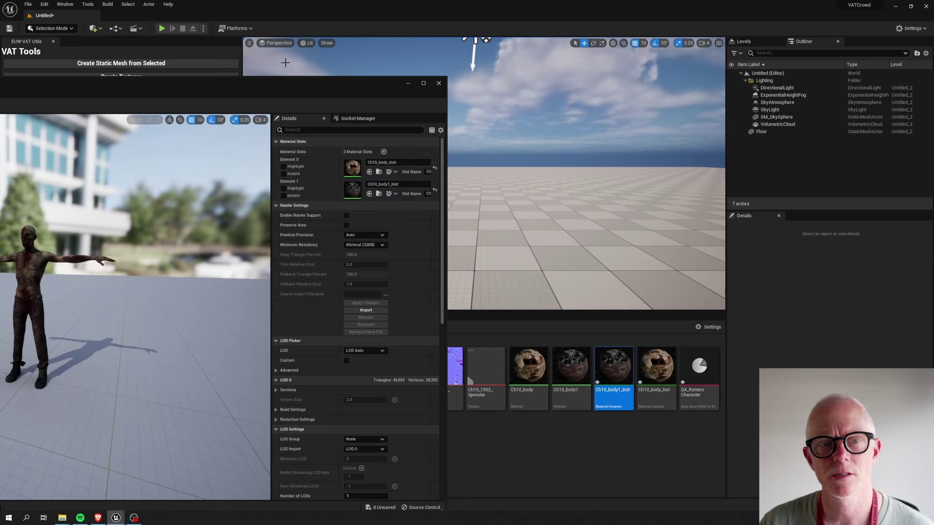
left_click_drag(231, 83, 513, 44)
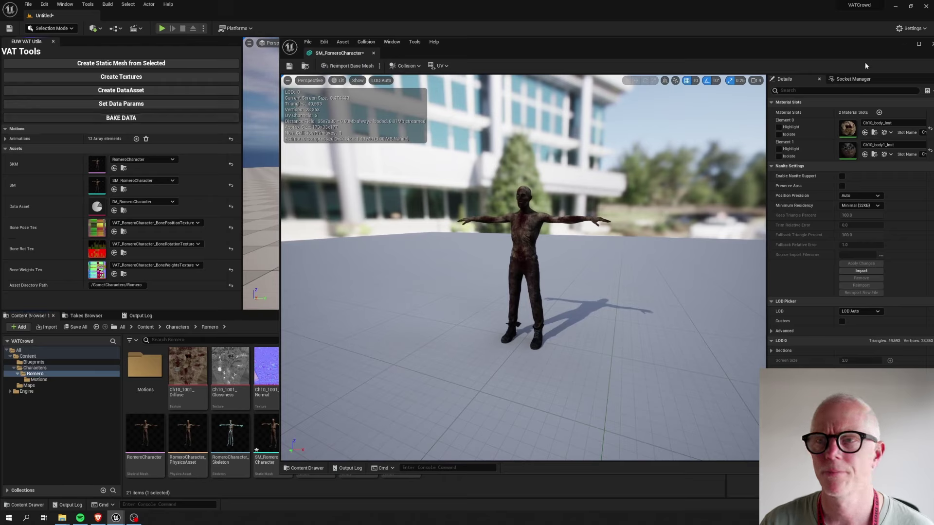
left_click_drag(845, 46, 656, 31)
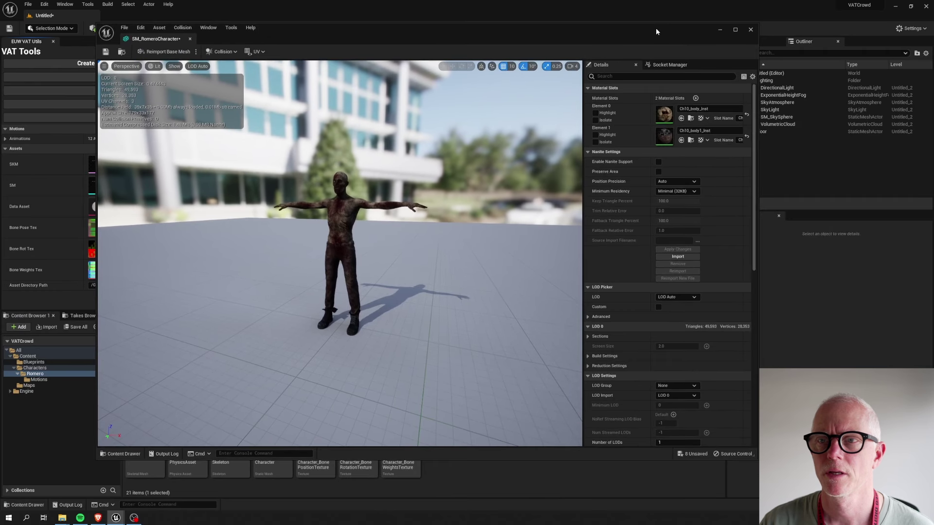
left_click(750, 30)
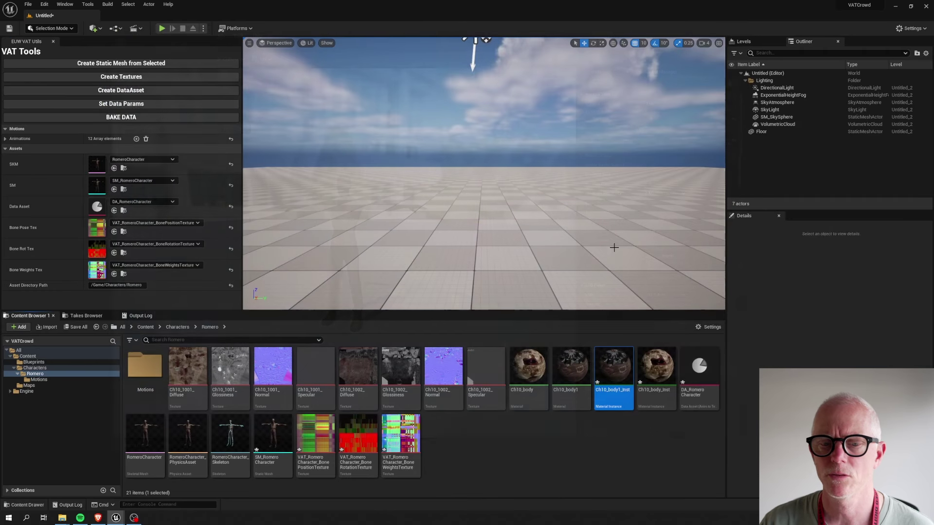
Open the Ch10_body1_Inst material instance and turn on its UseLayers static switch
double_click(614, 367)
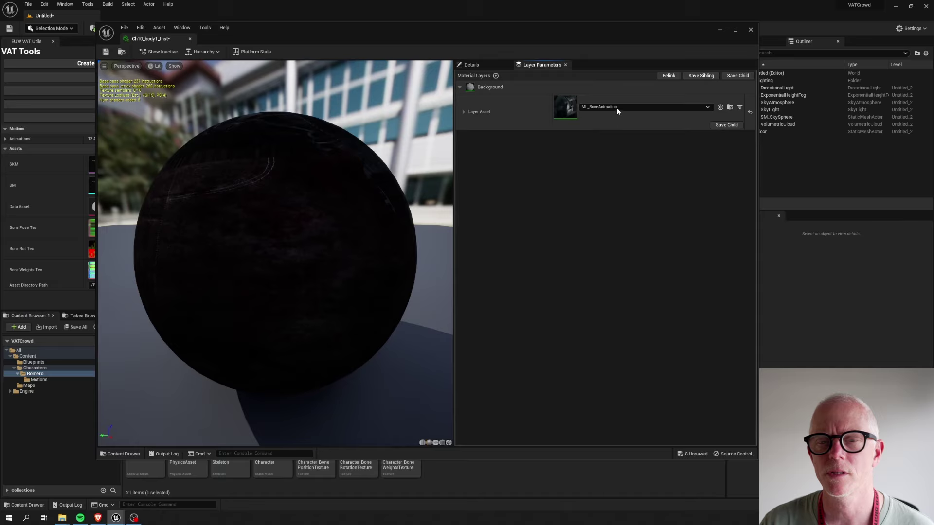
left_click(464, 112)
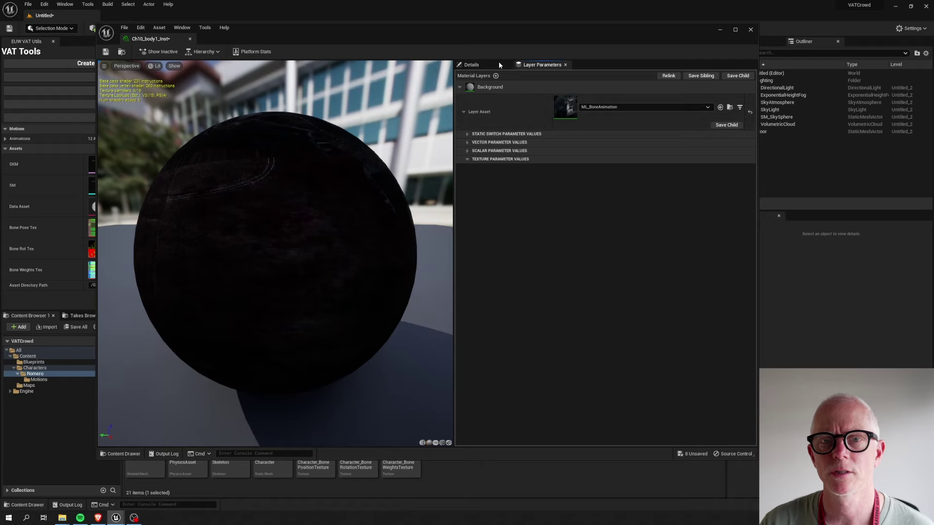
left_click(486, 66)
left_click(472, 109)
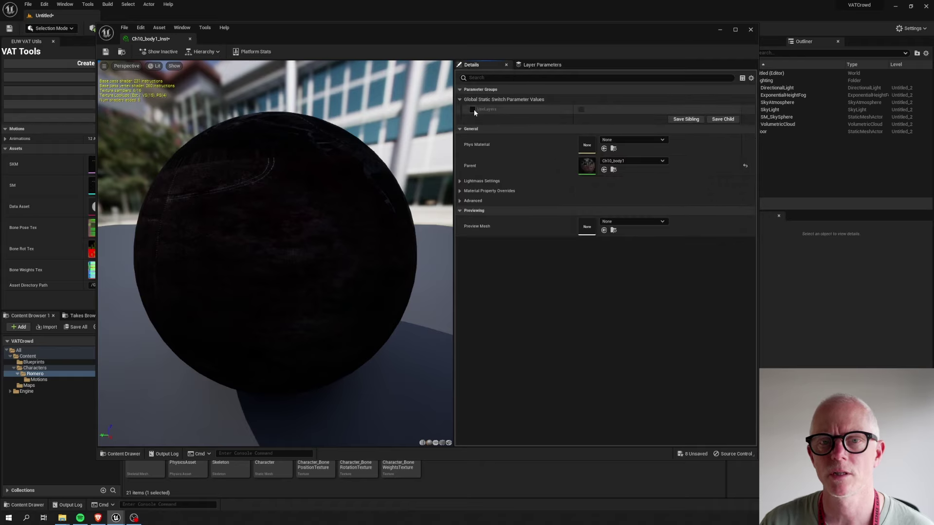
left_click(580, 109)
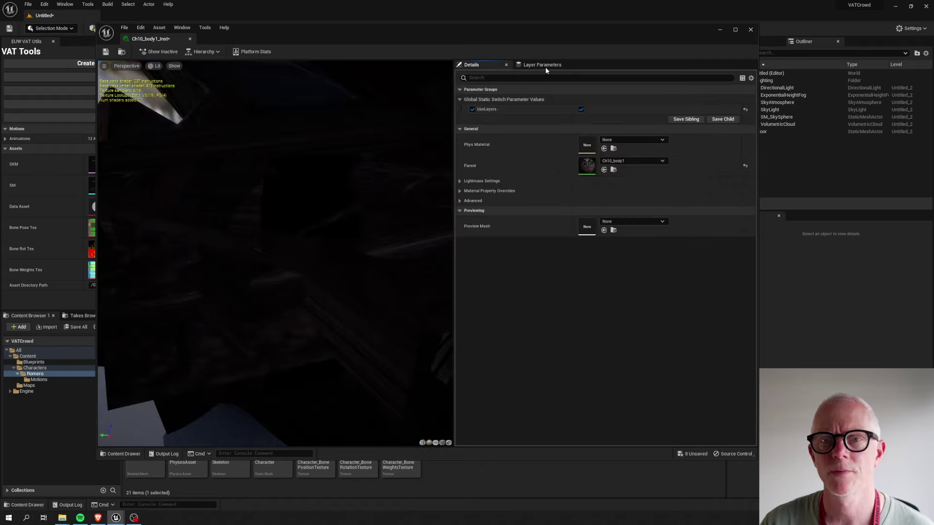
Enable Animate, UseUV1 and UseFourInfluences in Ch10_body1_Inst's ML_BoneAnimation layer, and save the material instance
left_click(544, 65)
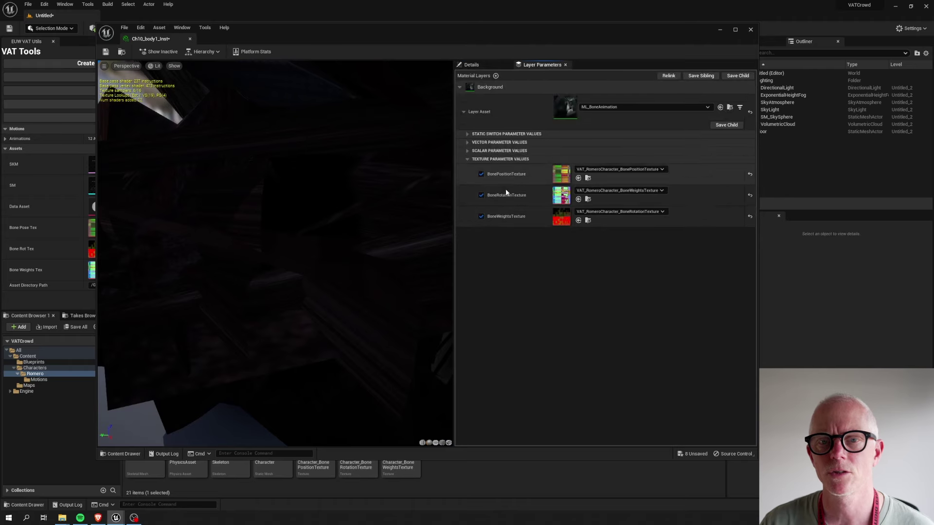
left_click(467, 151)
left_click(467, 143)
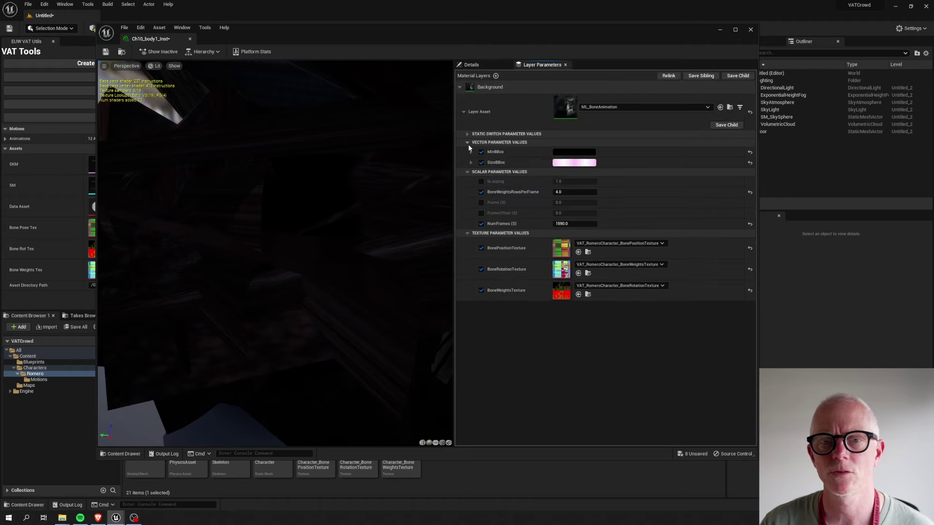
left_click(467, 135)
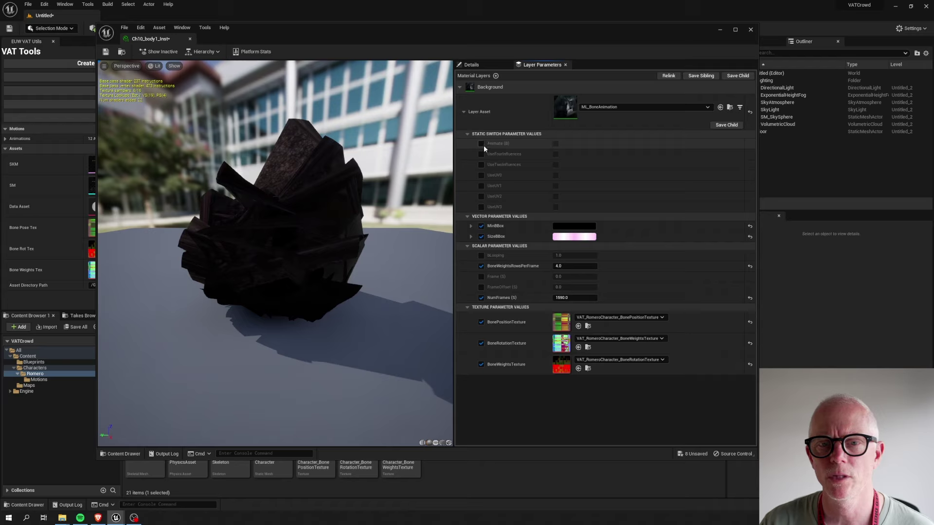
left_click(555, 144)
left_click(481, 185)
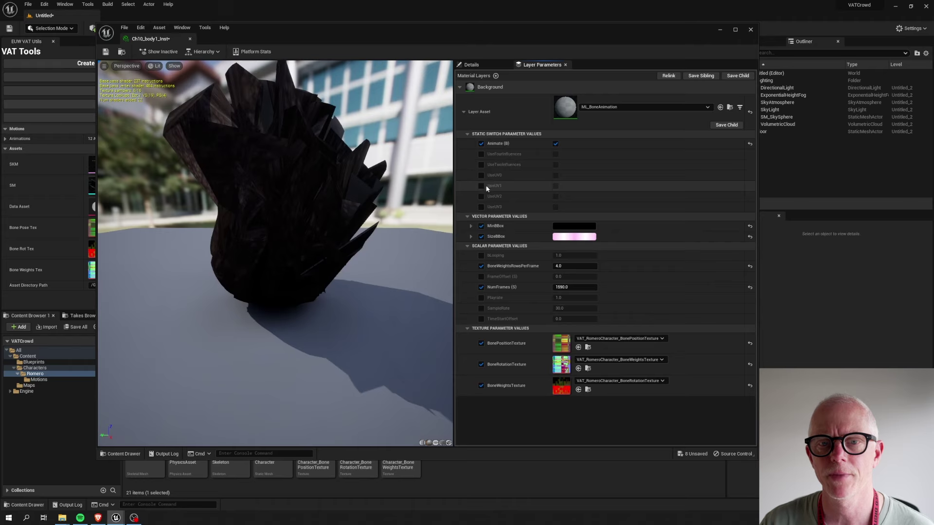
left_click(555, 186)
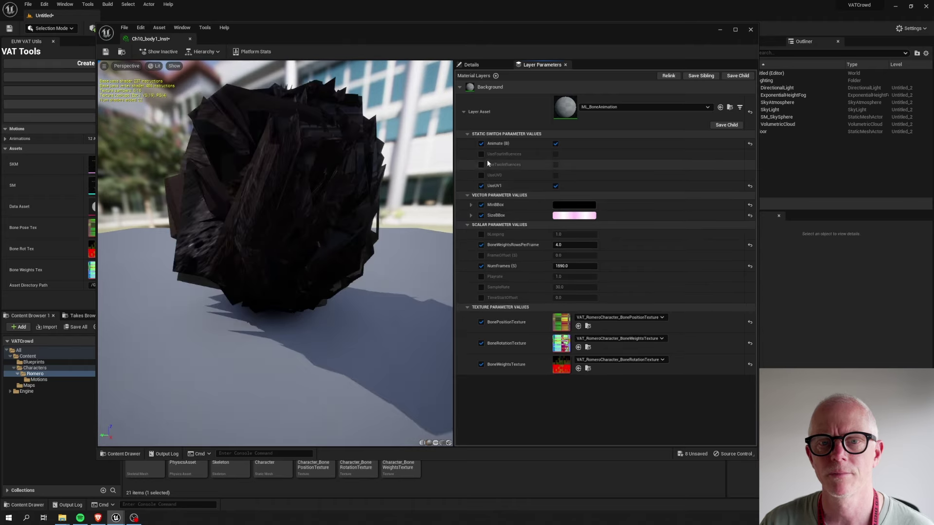
left_click(481, 154)
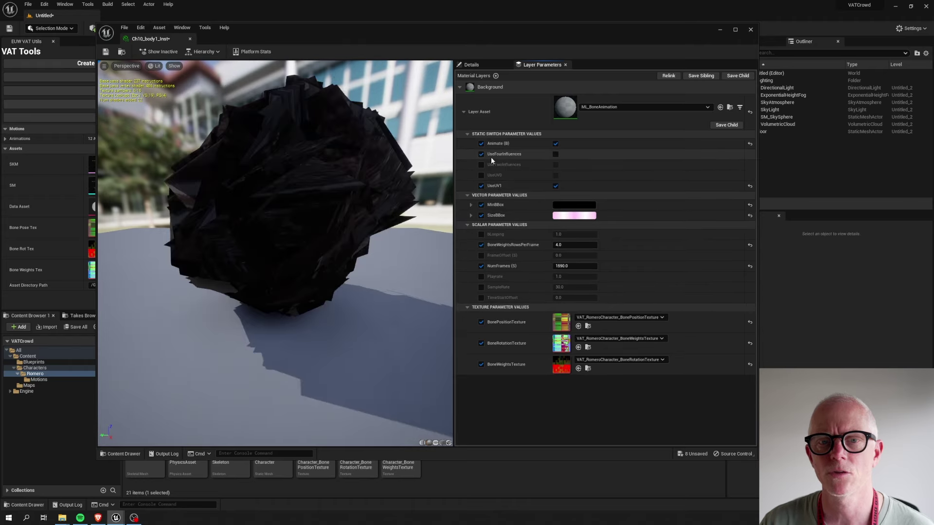
left_click(555, 154)
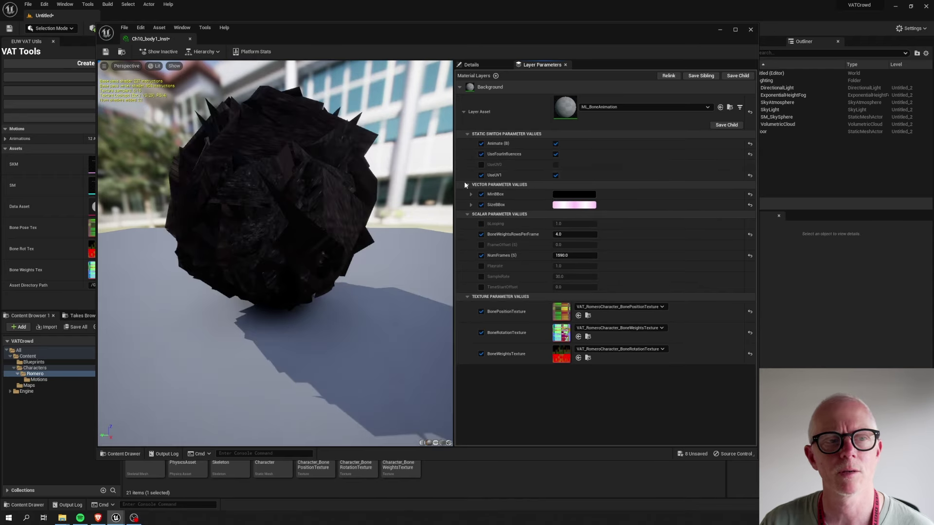
left_click(105, 52)
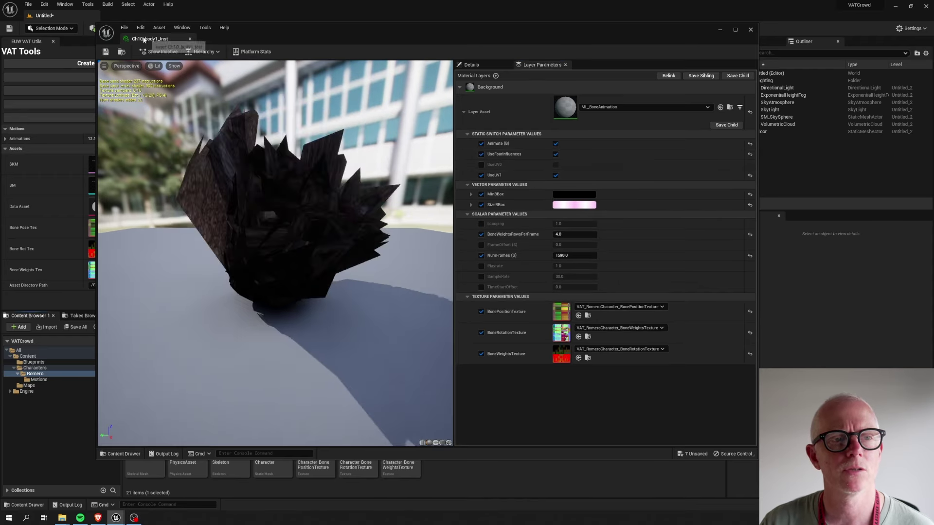
Open the Ch10_body_Inst material instance and turn on its UseLayers static switch
left_click_drag(522, 45, 931, 71)
double_click(656, 370)
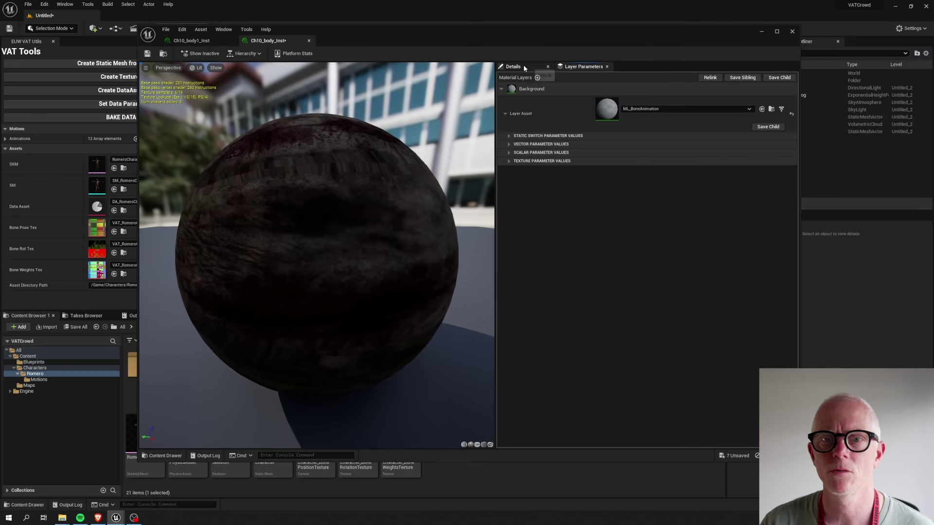
left_click(523, 67)
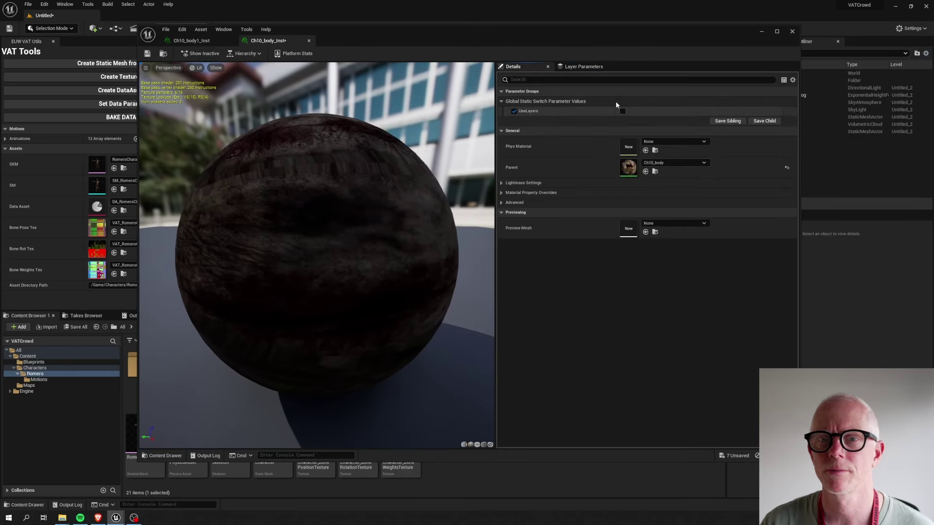
left_click(623, 111)
Enable Animate, UseUV1 and UseFourInfluences in Ch10_body_Inst's ML_BoneAnimation layer, save the instance and close both material editors
left_click(583, 66)
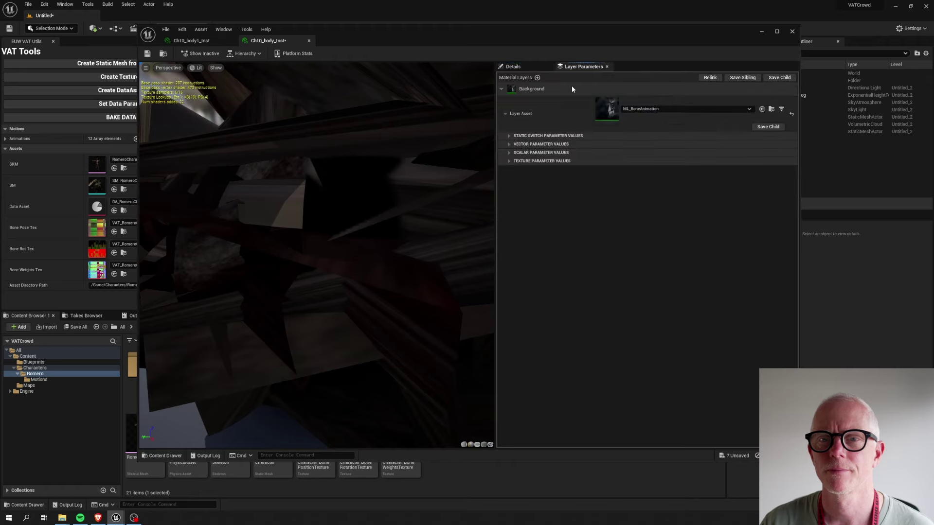
left_click(509, 135)
left_click(597, 145)
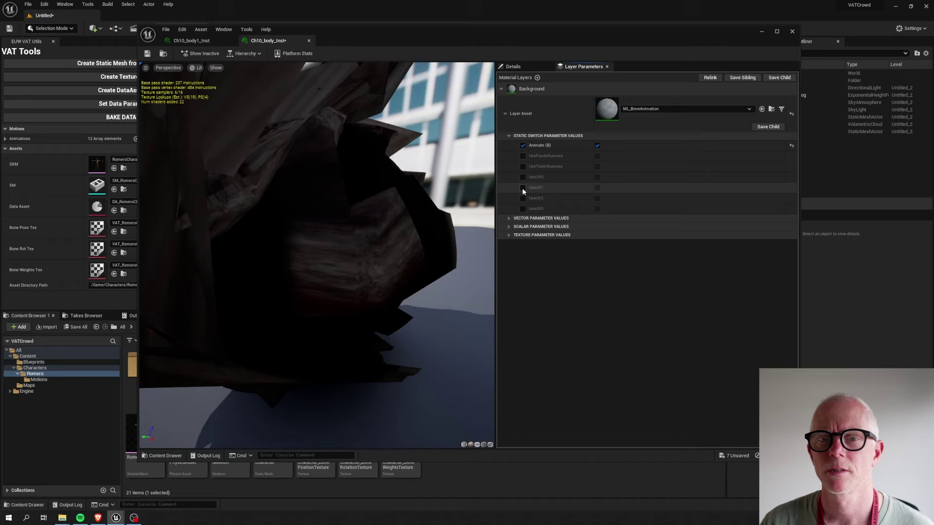
left_click(522, 187)
left_click(596, 189)
left_click(523, 155)
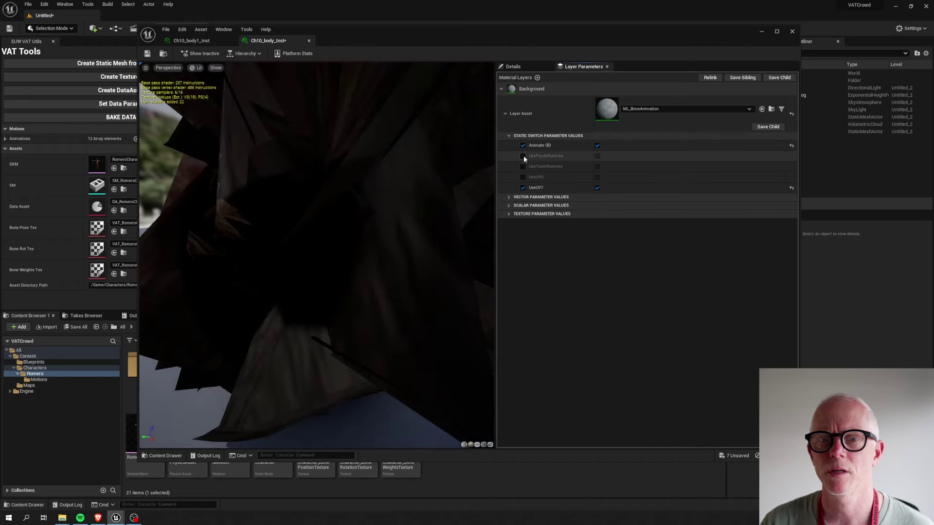
left_click(597, 156)
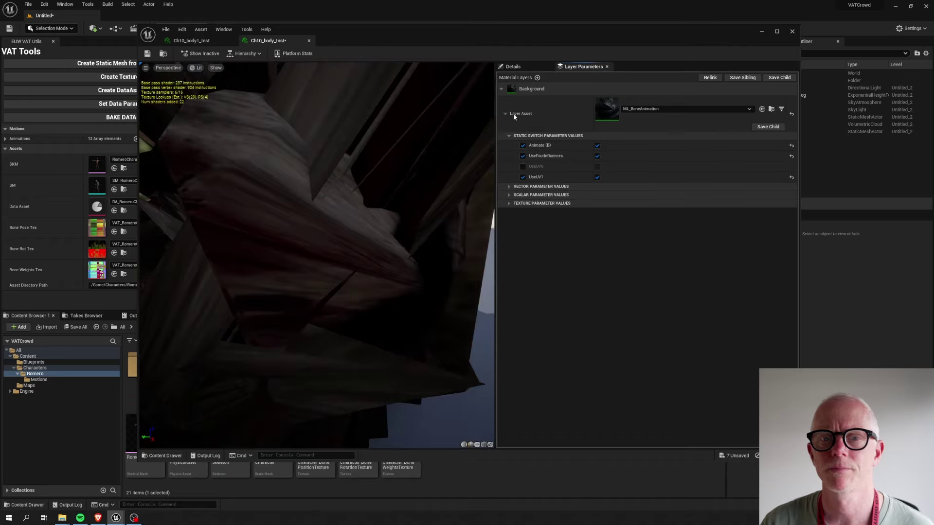
left_click(147, 54)
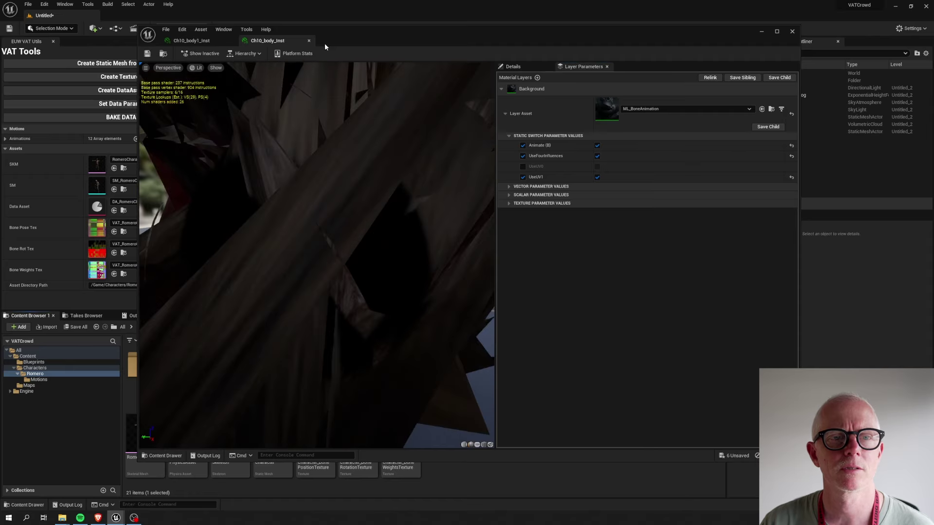
left_click(309, 41)
left_click(232, 42)
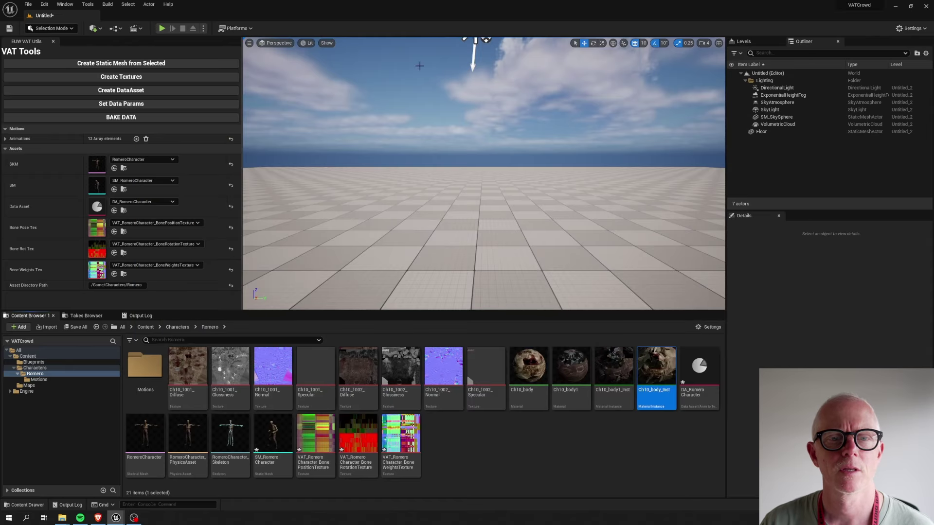
Place SM_RomeroCharacter on the level floor at about X -40, Y -40, and deselect it to view its animation
left_click_drag(272, 438, 453, 255)
right_click_drag(558, 262, 493, 259)
key("w")
key("d")
right_click_drag(512, 43, 536, 254)
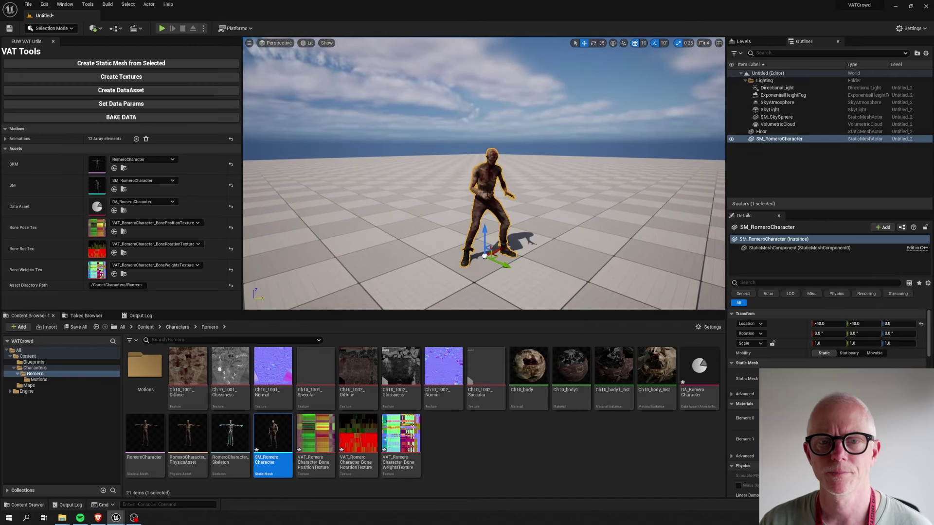
key("Escape")
right_click_drag(603, 267, 632, 260)
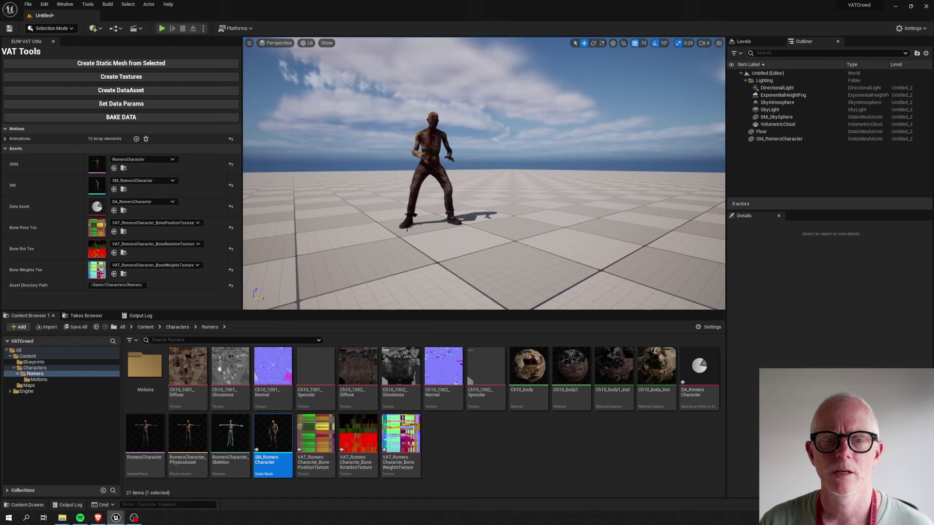
Examine the animated SM_RomeroCharacter in the level from close up and from different angles
scroll(407, 228, "up", 3)
scroll(415, 212, "up", 3)
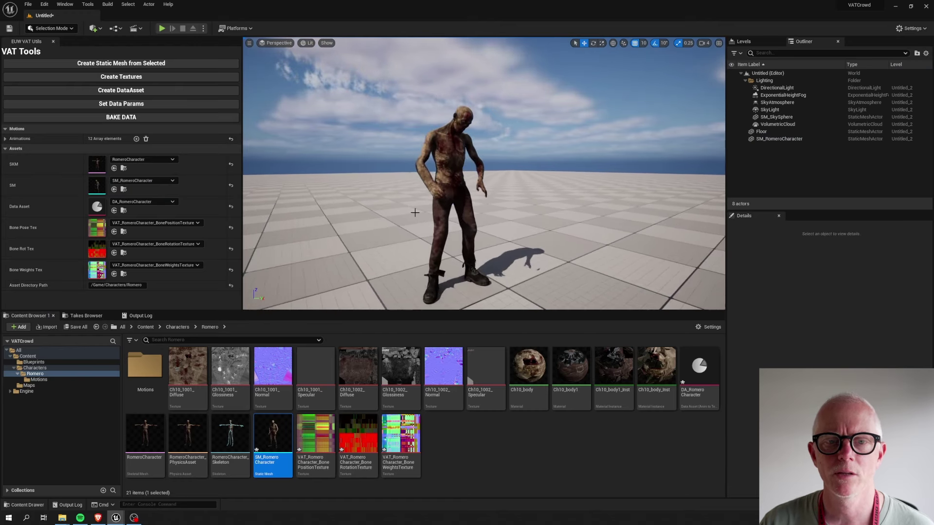
right_click_drag(414, 213, 396, 214)
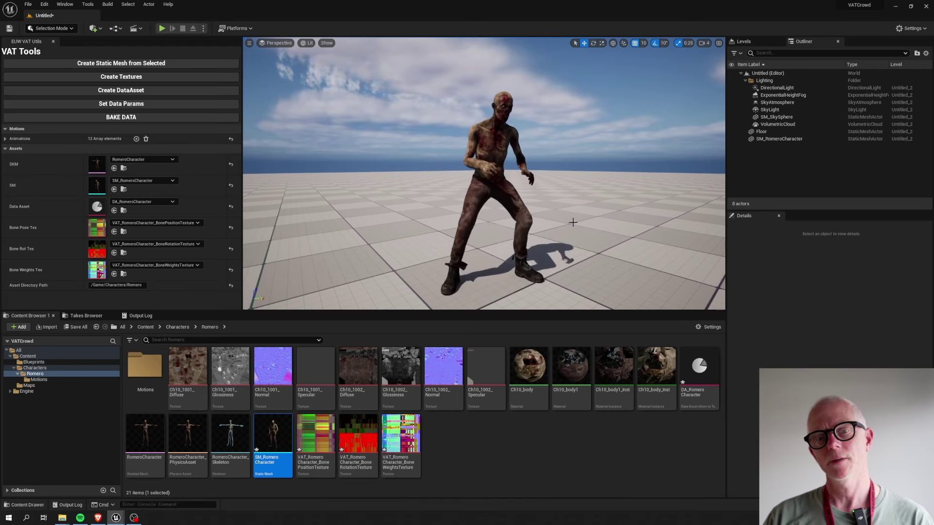
right_click_drag(572, 222, 525, 216)
key("w")
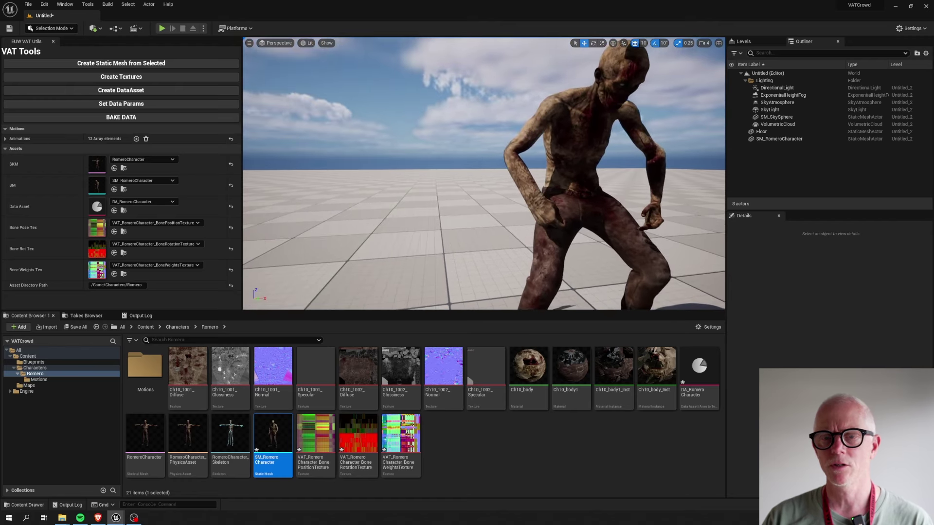
scroll(571, 182, "down", 5)
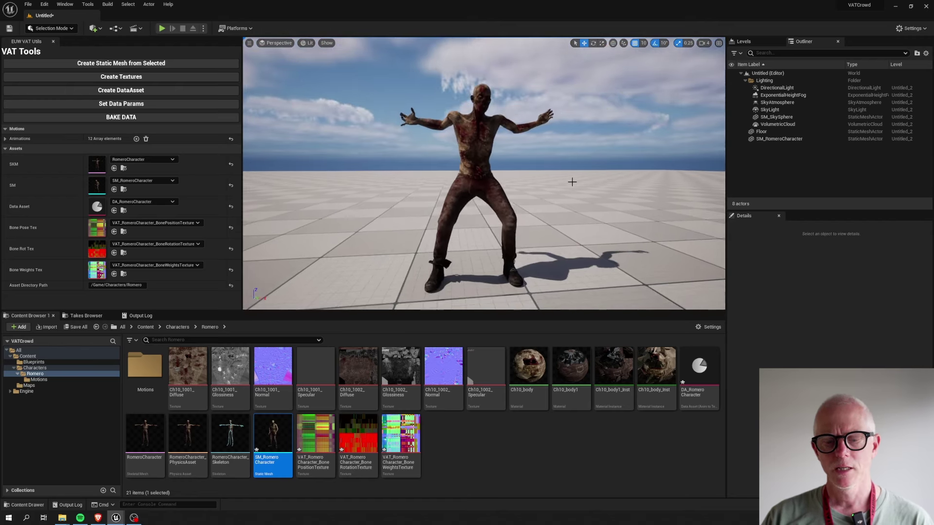
left_click_drag(563, 181, 729, 204, "alt")
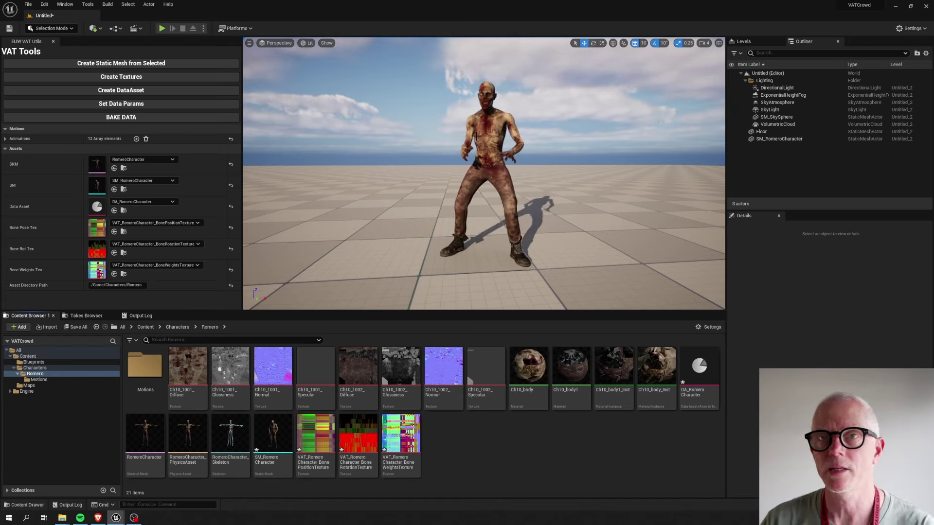
Delete SM_RomeroCharacter from the level and place the BP_Crowd blueprint on the floor at about X -100, Y -160
left_click(494, 145)
key("Delete")
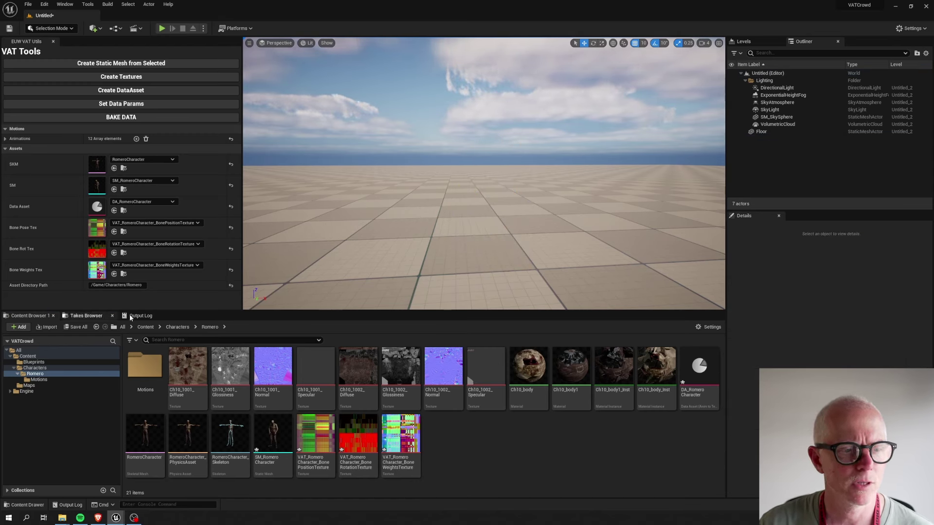
left_click(25, 362)
left_click(139, 365)
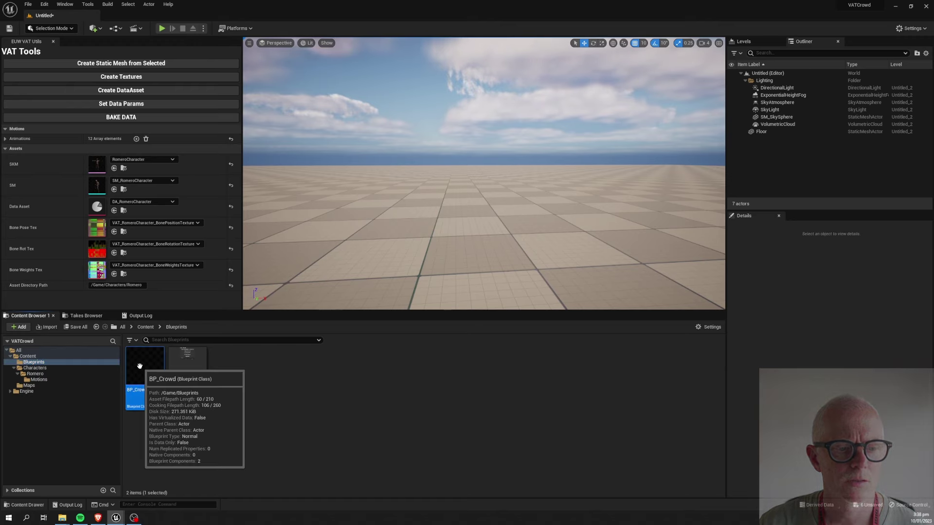
left_click_drag(140, 366, 433, 218)
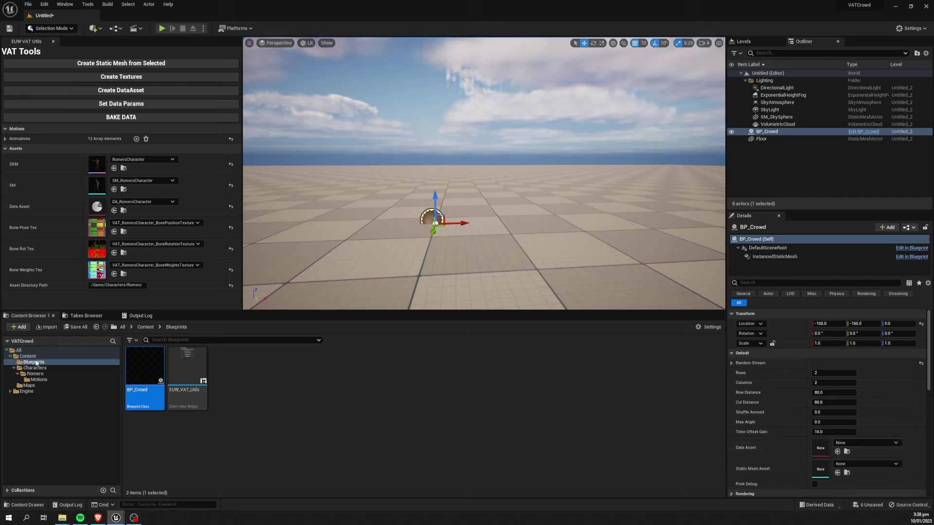
Assign SM_RomeroCharacter as BP_Crowd's Static Mesh Asset and DA_RomeroCharacter as its Data Asset
left_click(32, 373)
left_click_drag(273, 436, 822, 465)
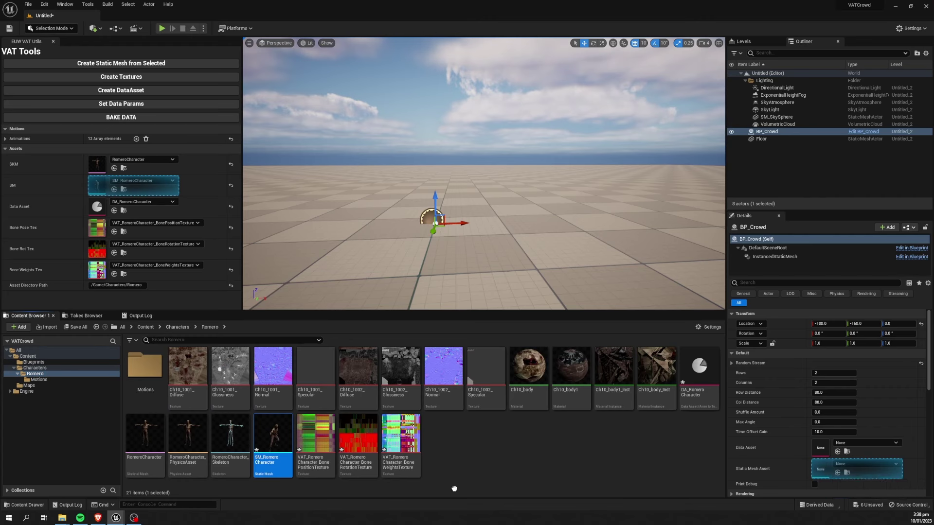
left_click_drag(454, 488, 827, 467)
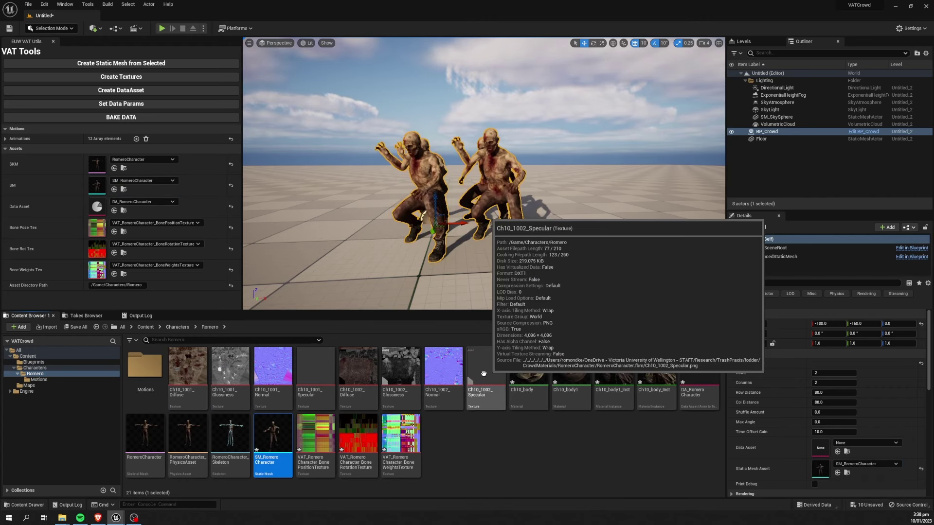
left_click_drag(699, 369, 820, 447)
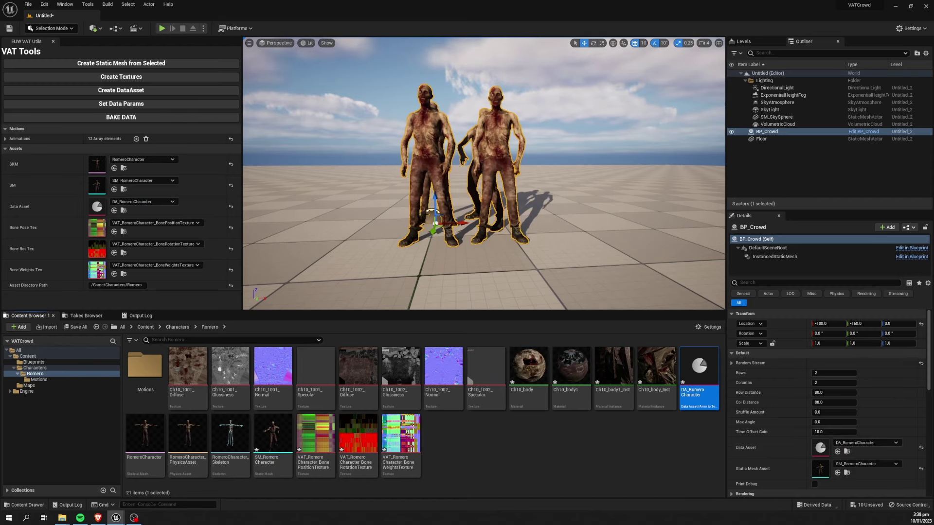
Set BP_Crowd's Rows and Columns to 30 each
left_click_drag(461, 252, 452, 238)
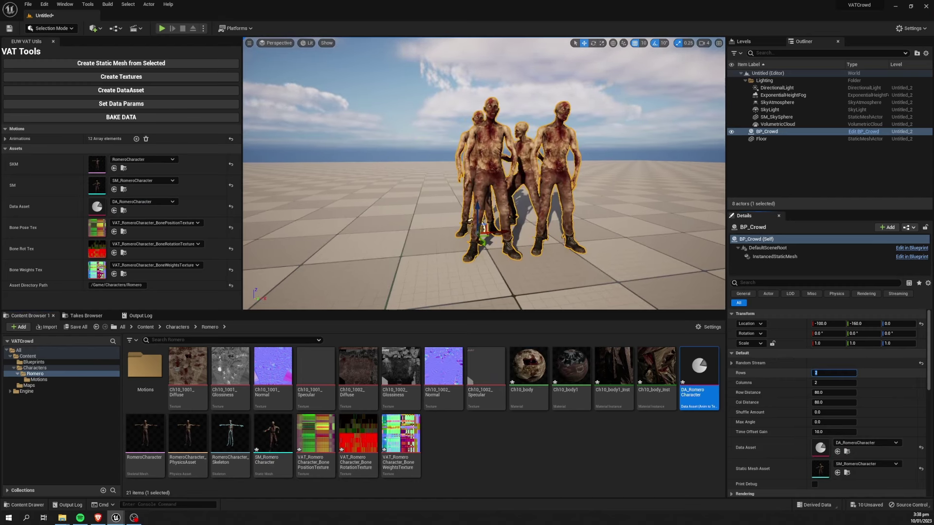
type("30")
key("Tab")
type("30")
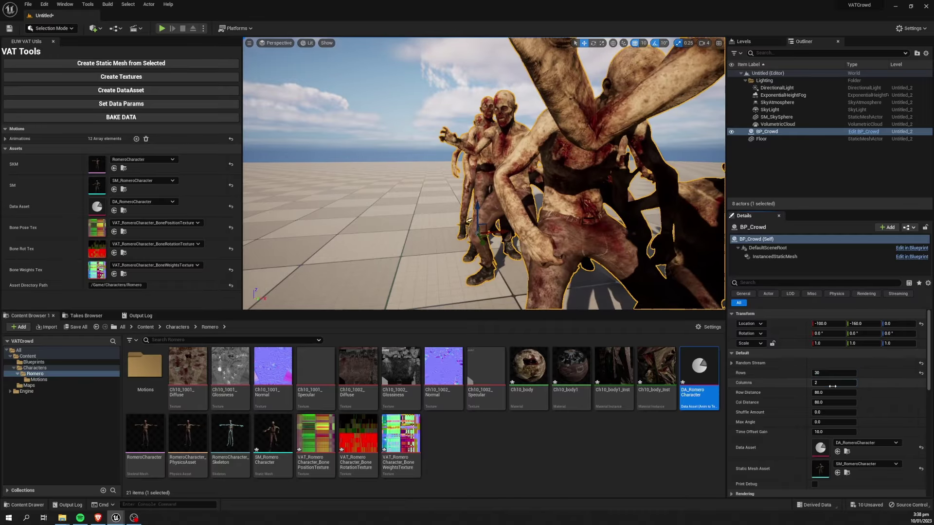
key("Return")
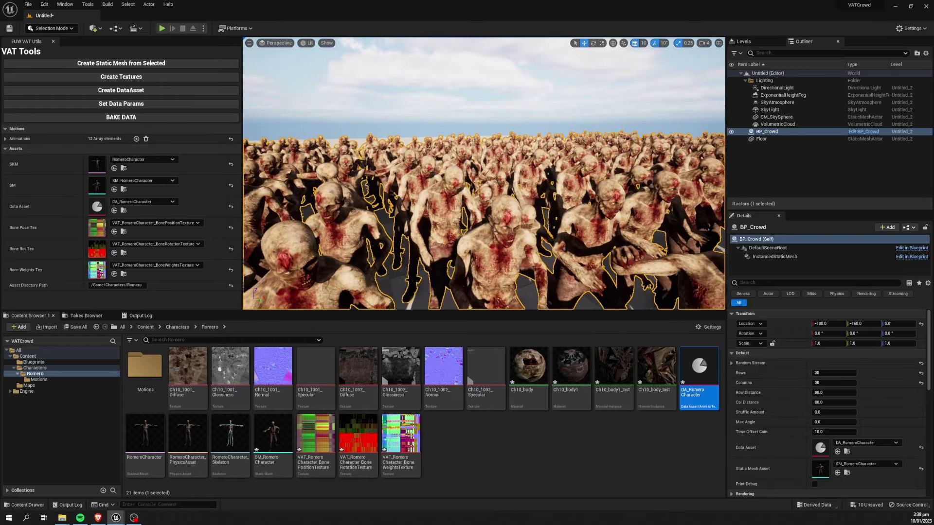
Set BP_Crowd's Shuffle Amount to 80 and Max Angle to 60, and deselect it to view the crowd
left_click(832, 412)
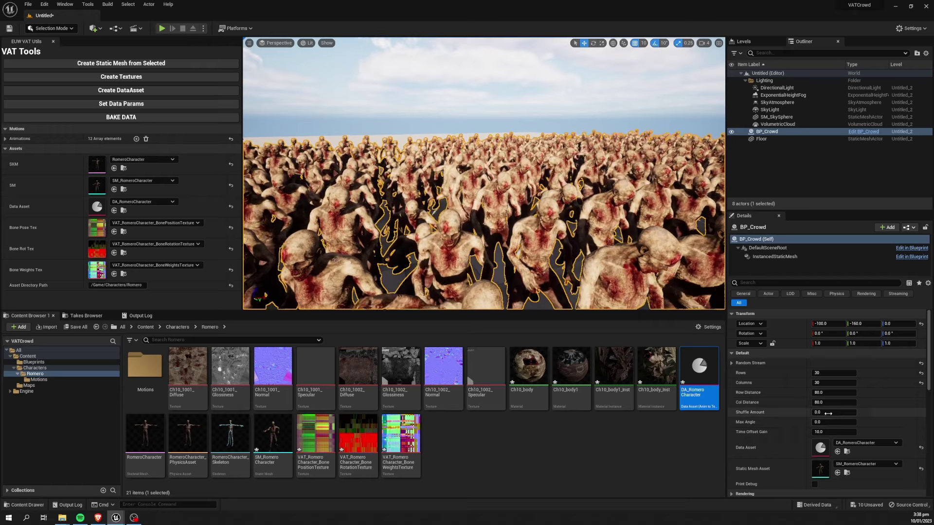
type("80")
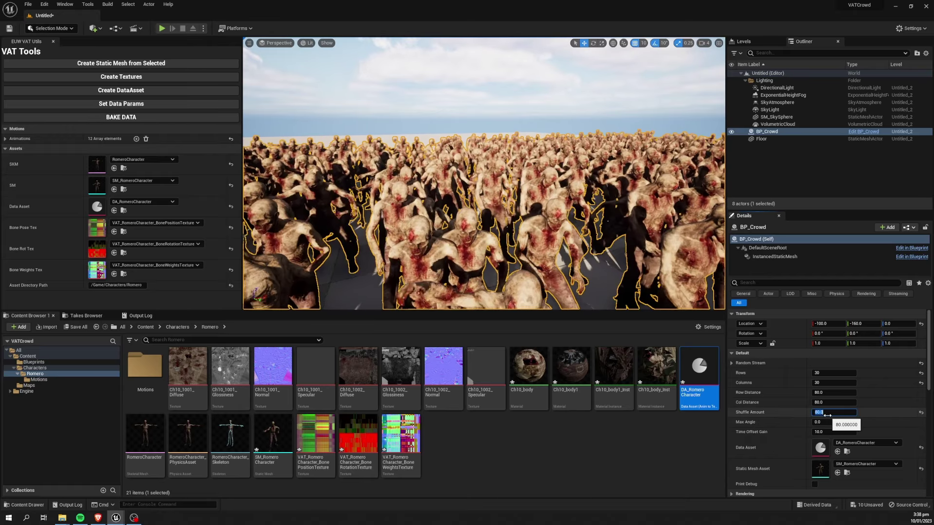
key("Return")
left_click(832, 422)
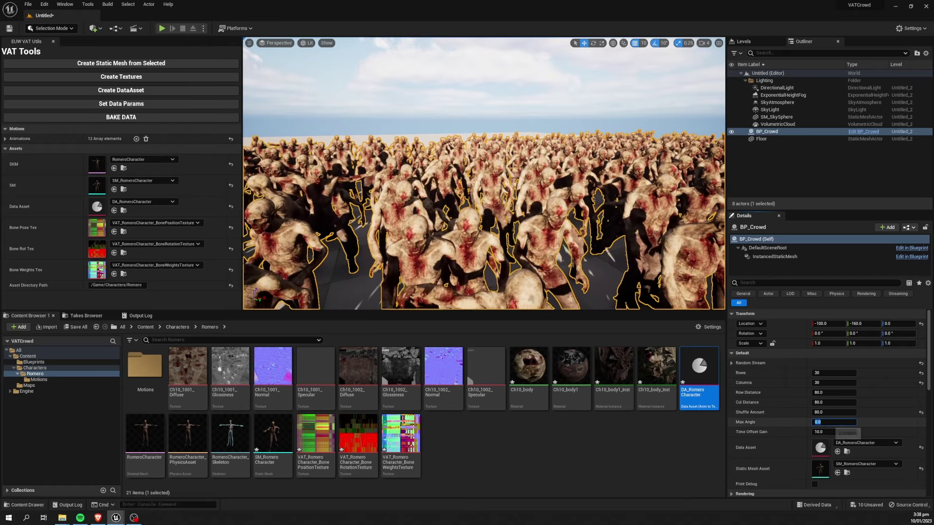
type("60")
key("Return")
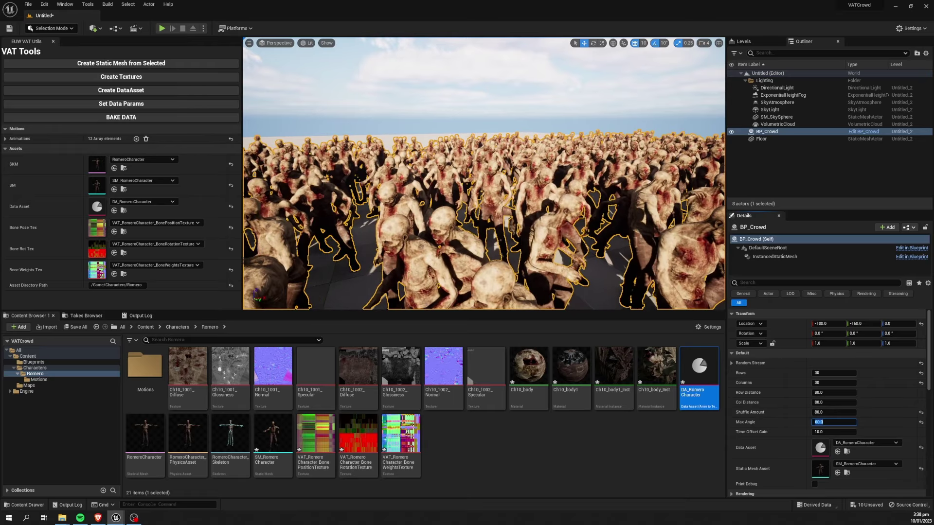
key("Escape")
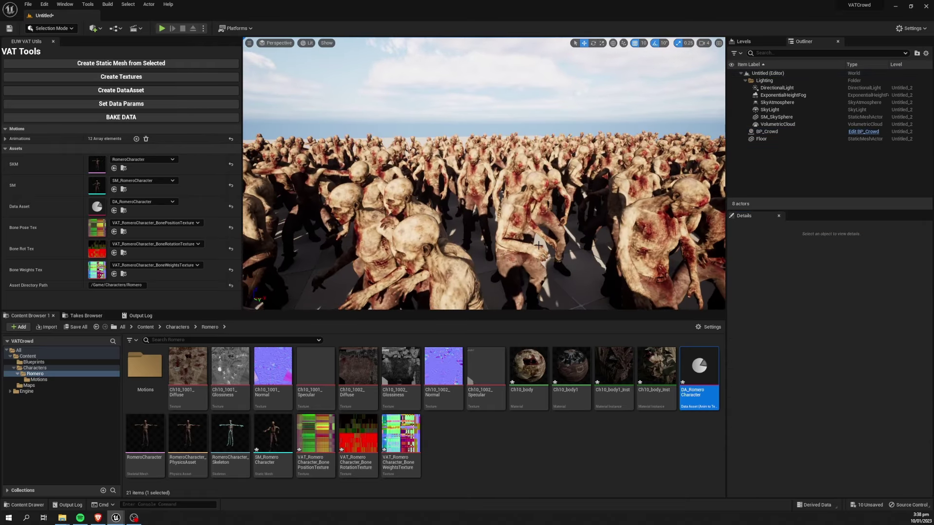
right_click_drag(598, 246, 686, 249)
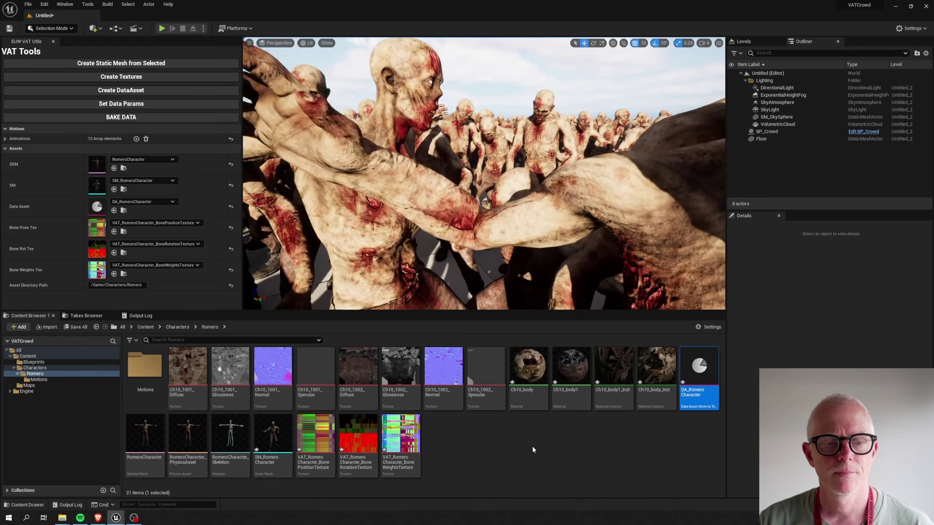
Open VAT_RomeroCharacter_BonePositionTexture from the Romero folder to inspect the baked texture and its settings
left_click(33, 361)
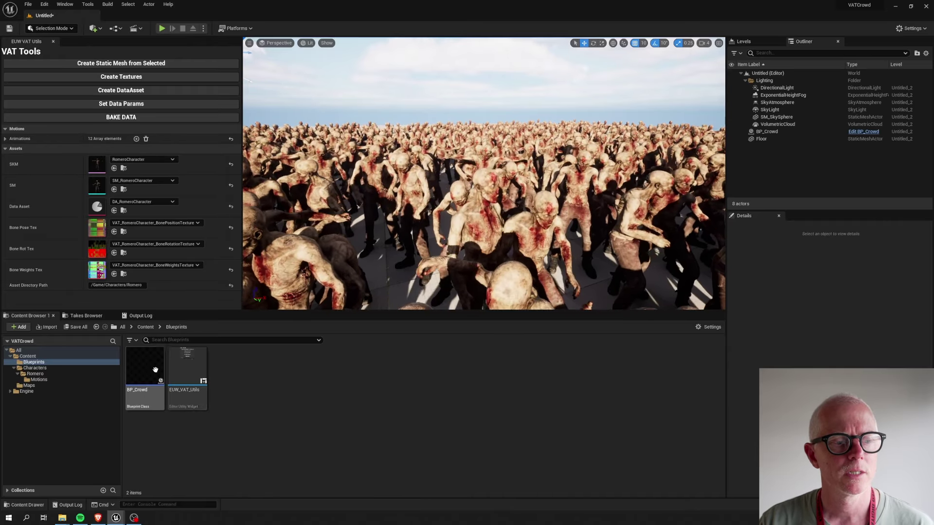
left_click(41, 379)
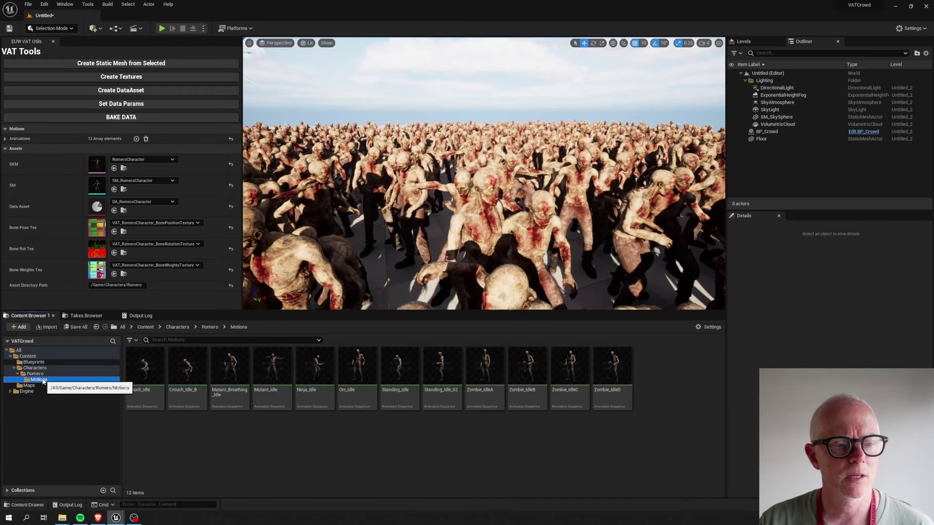
left_click(36, 374)
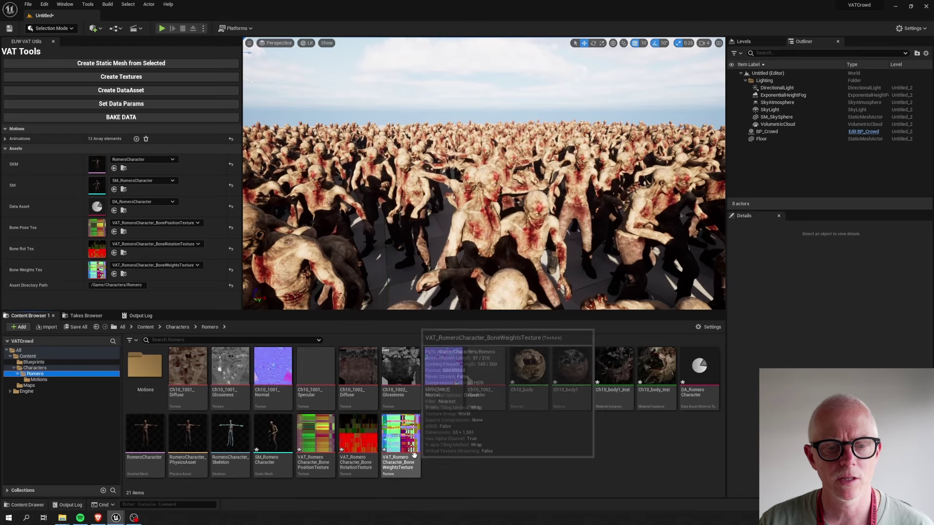
left_click(313, 434)
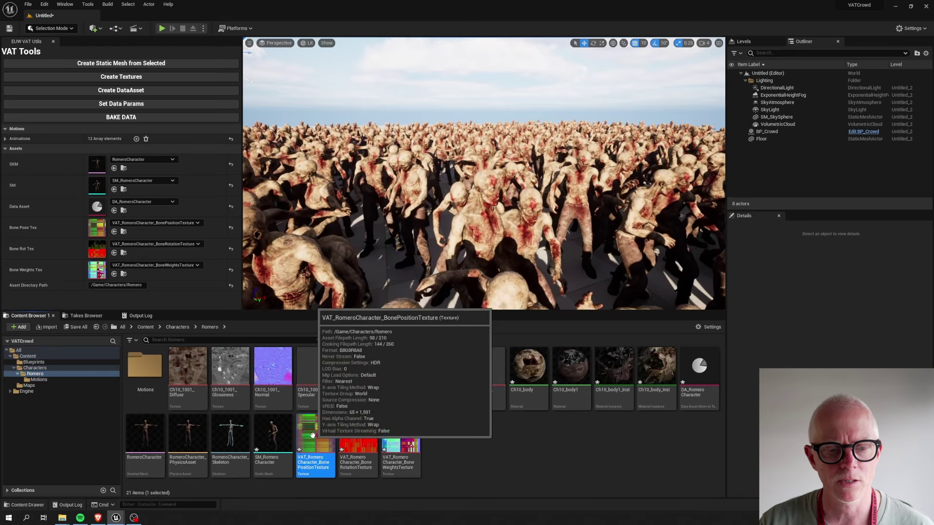
double_click(312, 435)
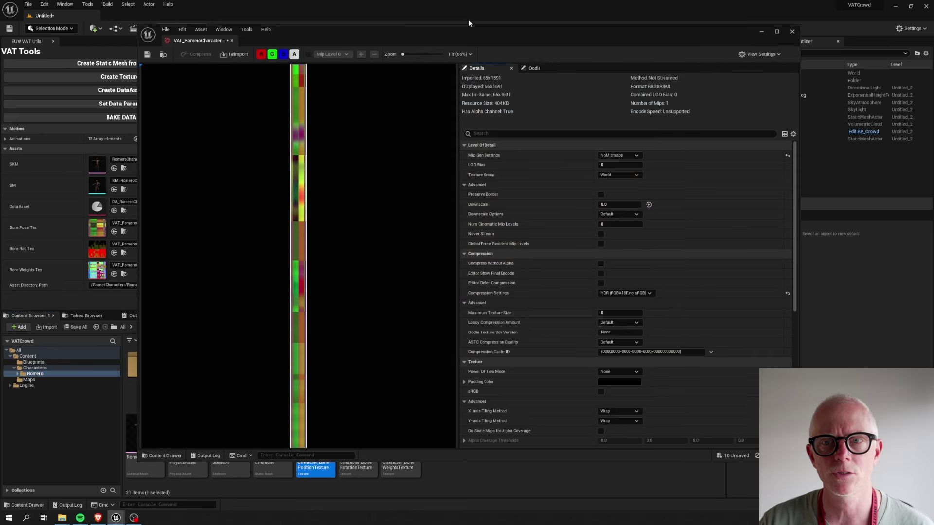
left_click_drag(442, 33, 546, 20)
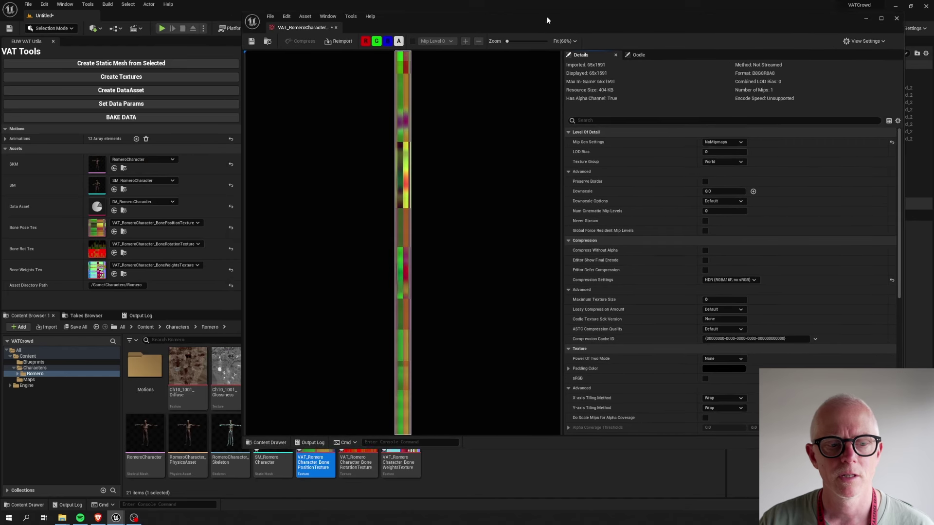
Open the sample TX_BonePosition texture from the AnimToTexture plugin's Characters/Mannequin/Textures/BoneAnimation folder
left_click(10, 385)
left_click(13, 403)
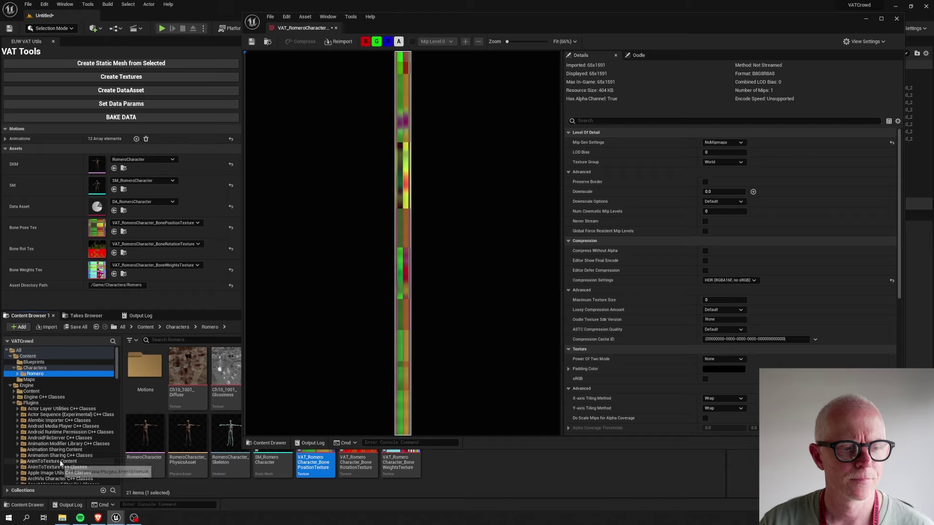
left_click(19, 462)
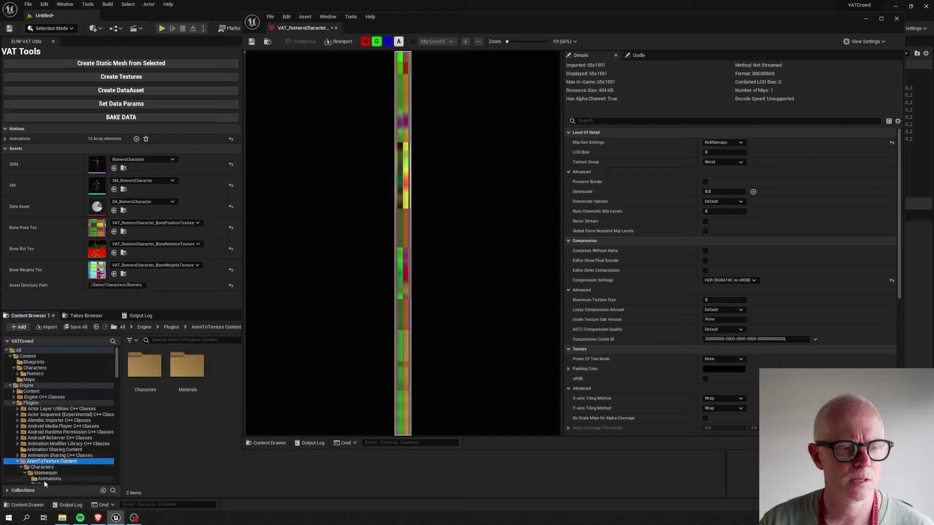
scroll(68, 457, "down", 2)
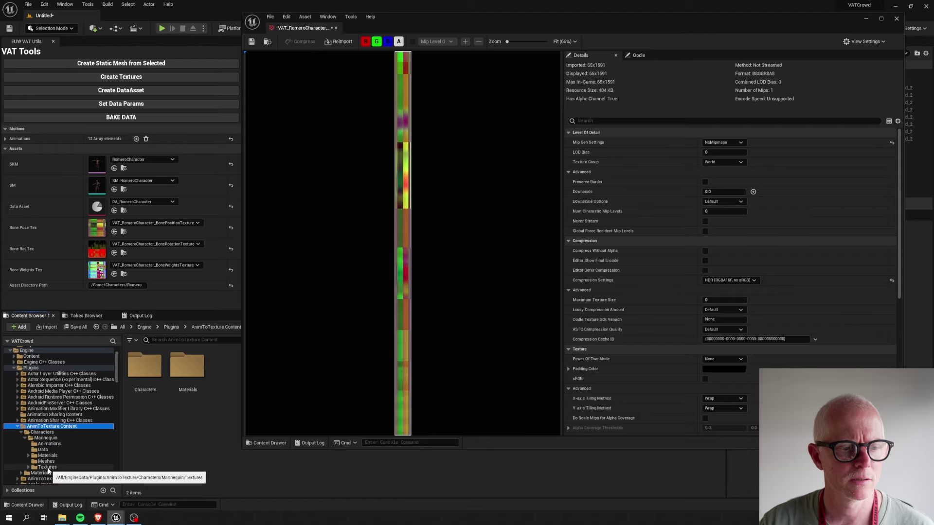
left_click(47, 466)
left_click_drag(226, 360, 165, 368)
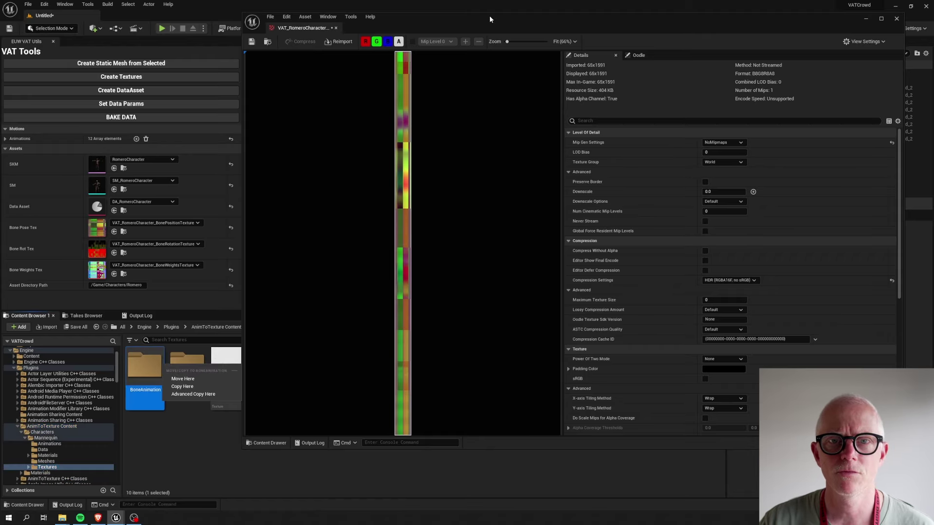
left_click_drag(489, 16, 723, 41)
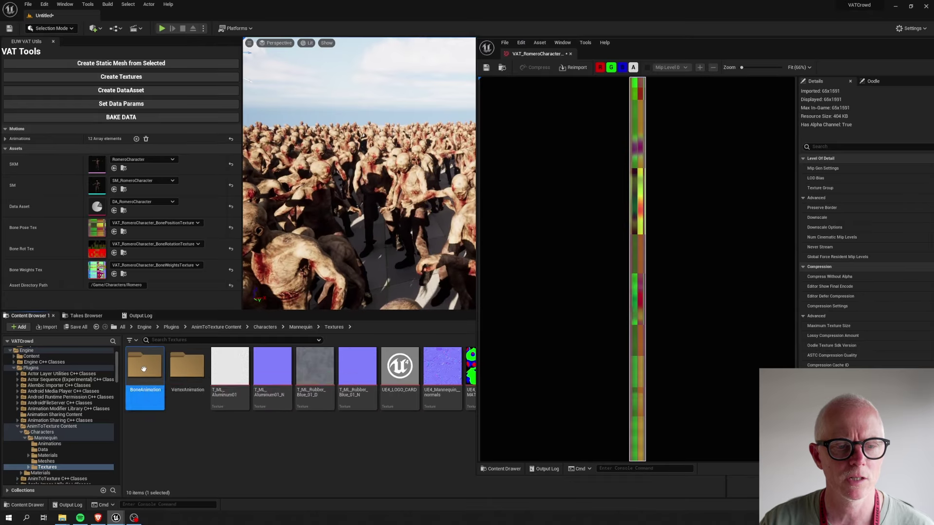
double_click(144, 368)
double_click(144, 368)
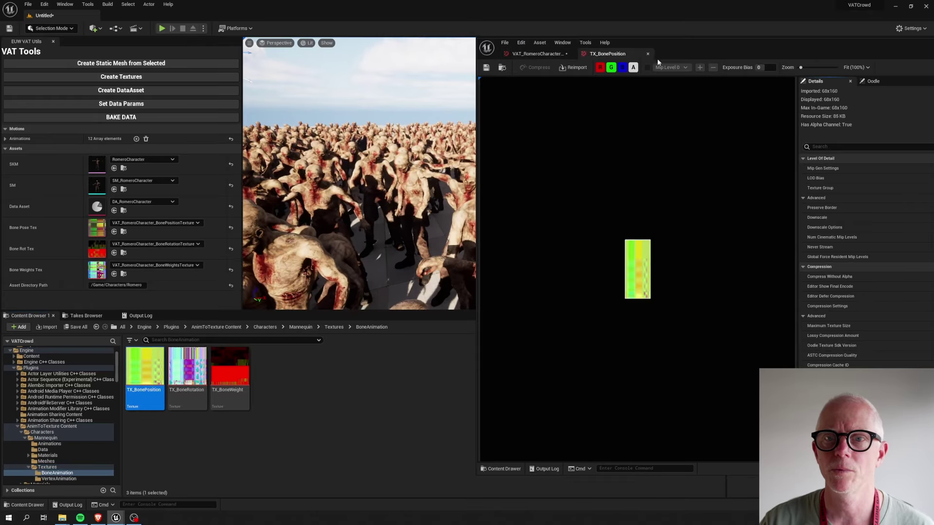
Compare the baked Romero bone position texture with the plugin's TX_BonePosition texture and their settings
left_click_drag(658, 59, 448, 45)
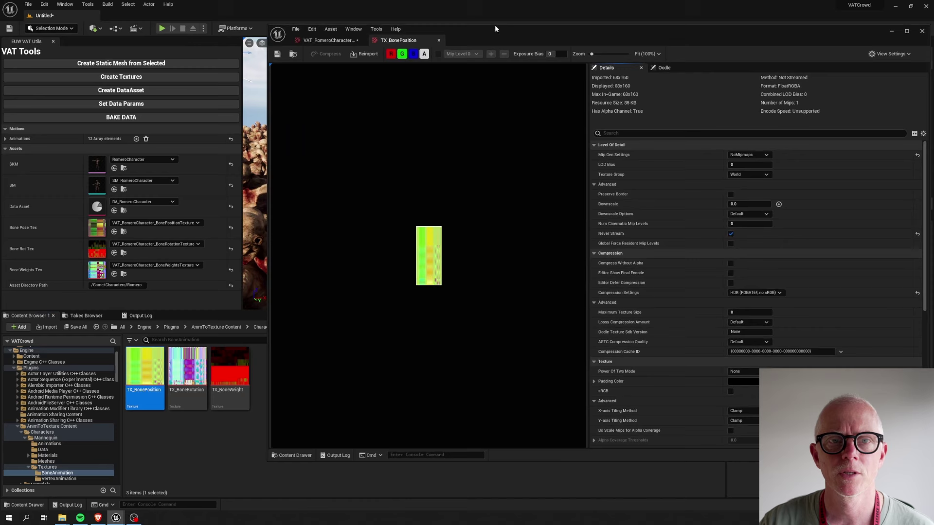
left_click(340, 41)
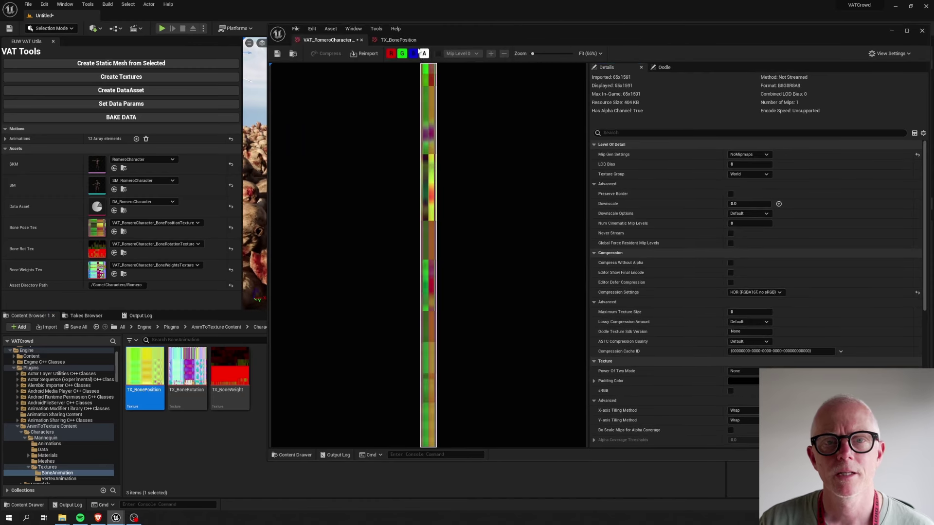
left_click(402, 41)
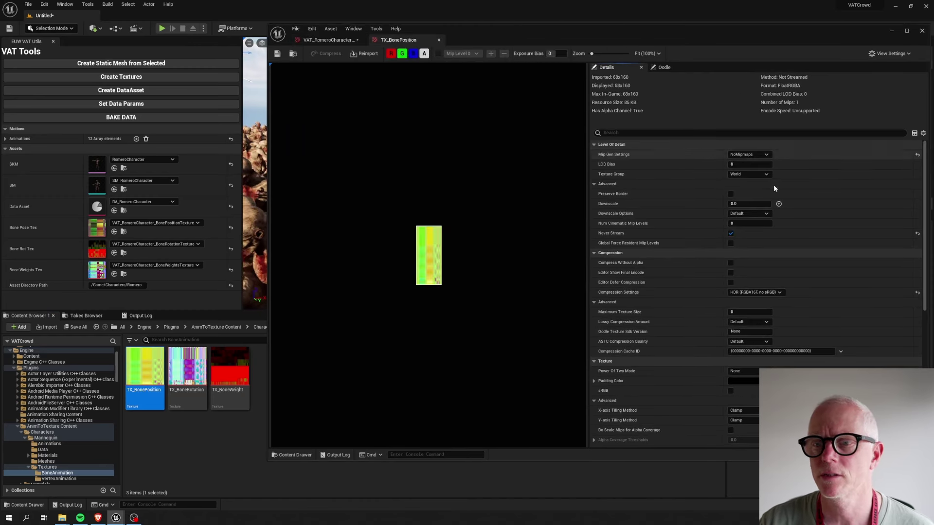
Recheck the Romero and TX_BonePosition textures' format and compression settings against each other, and select all three sample textures in BoneAnimation
left_click(348, 40)
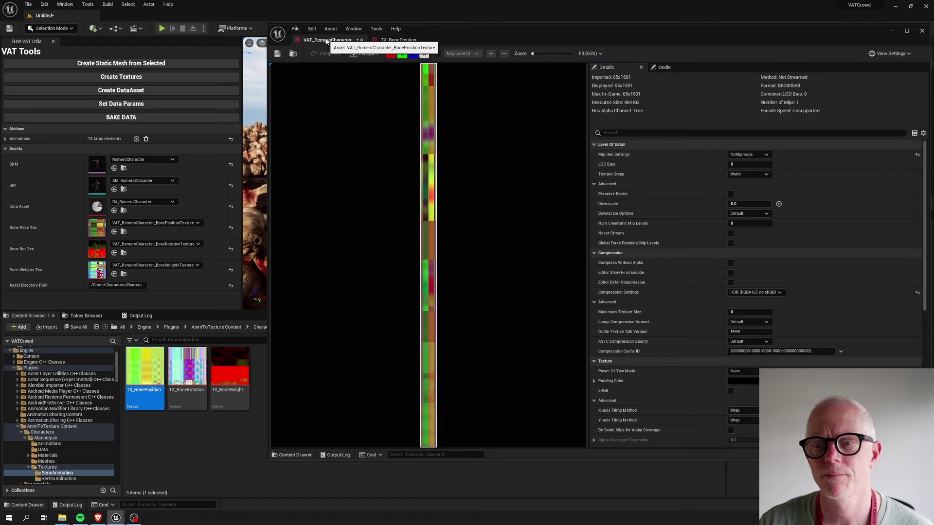
left_click(393, 40)
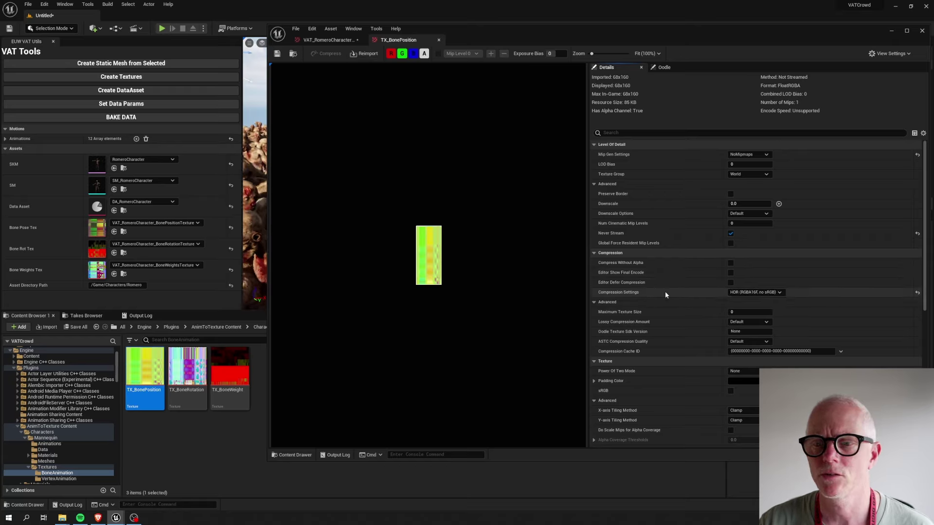
left_click(319, 39)
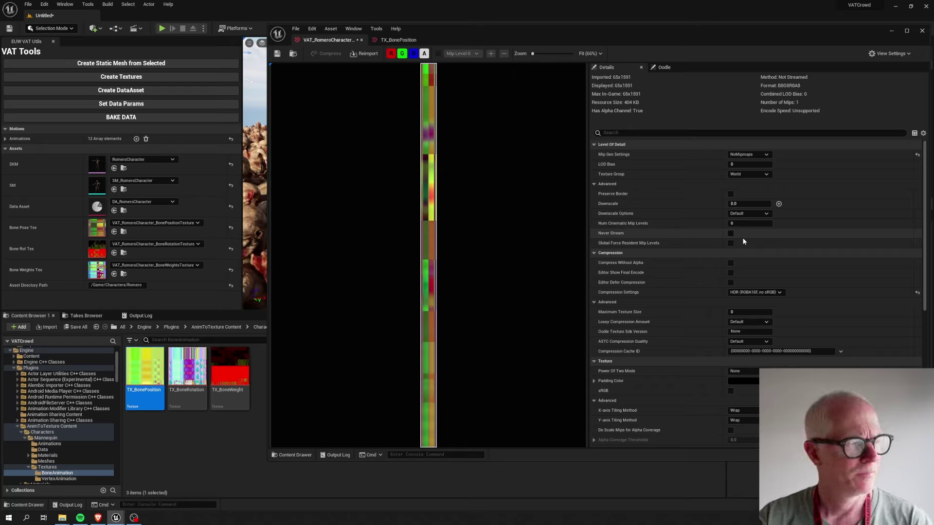
left_click(225, 436)
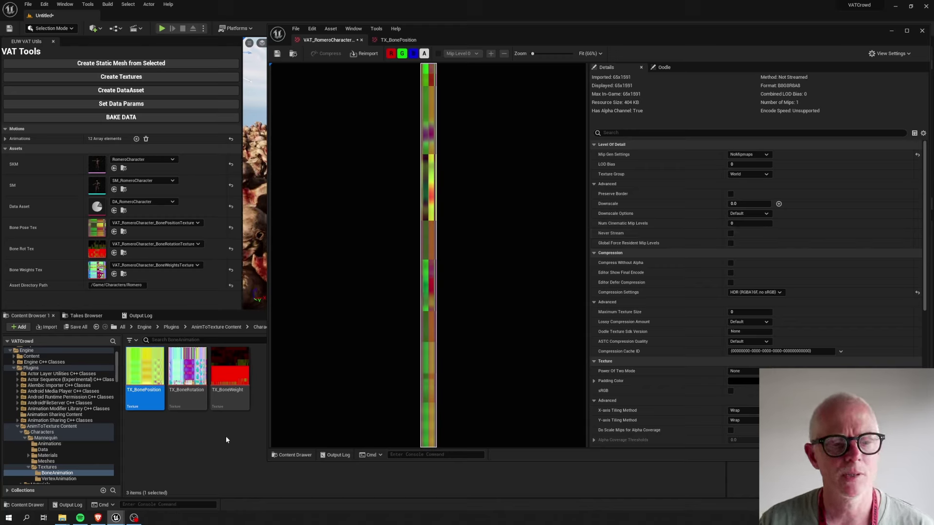
key("ctrl+a")
left_click_drag(139, 364, 245, 370)
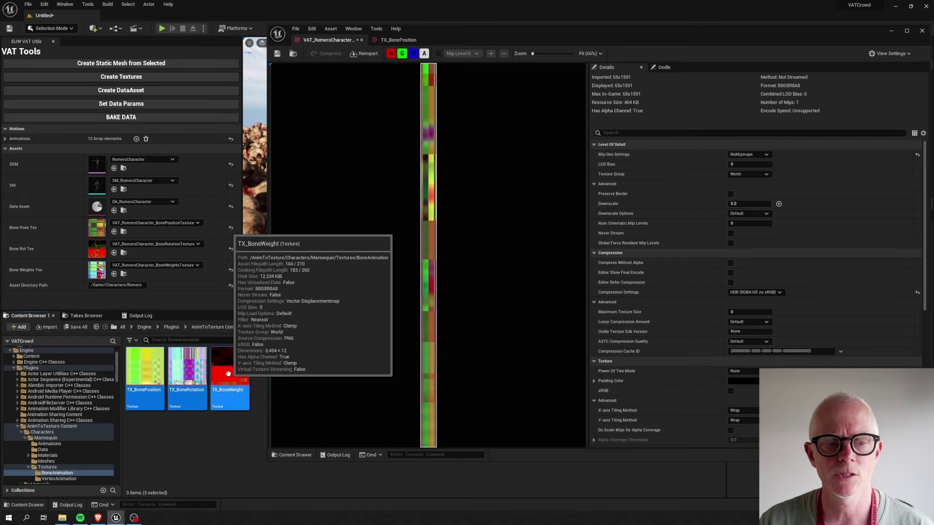
left_click(404, 41)
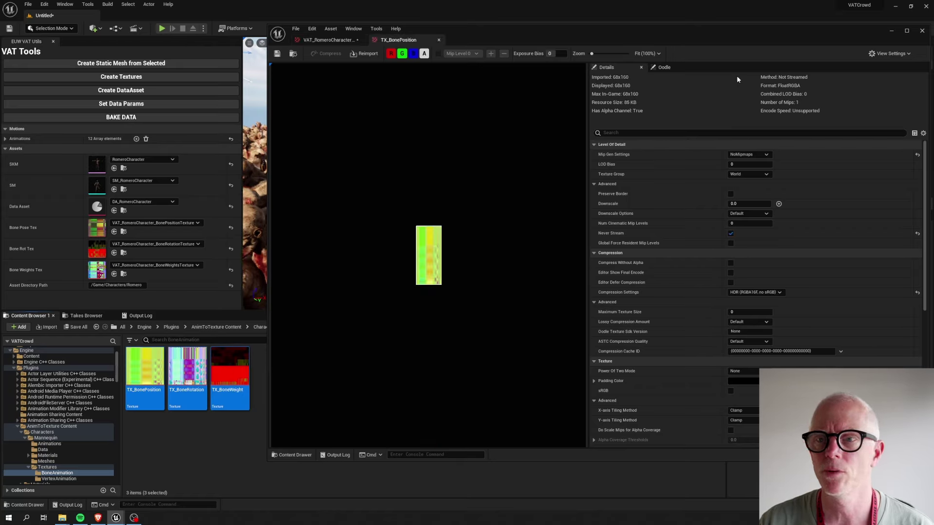
left_click(330, 41)
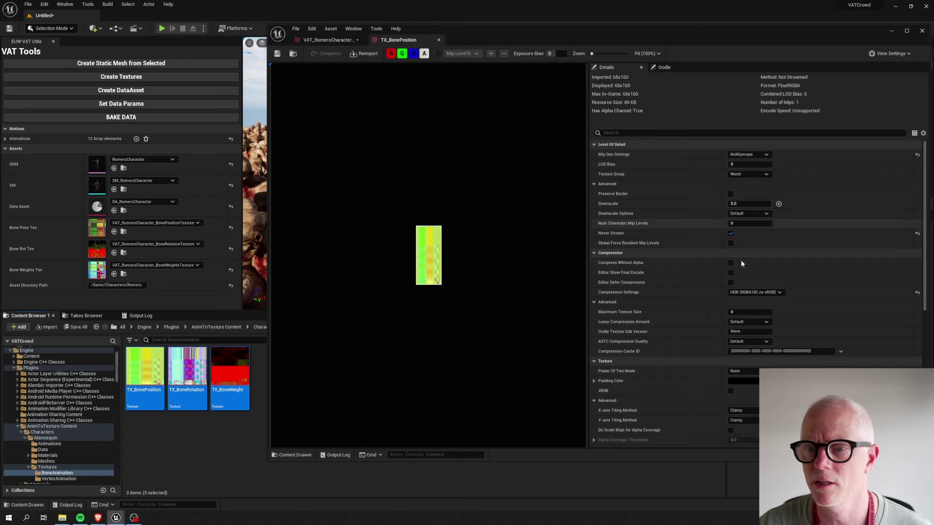
Try Masks (no sRGB) compression on TX_BonePosition to check its format, and restore HDR (RGBA16F, no sRGB)
left_click(754, 293)
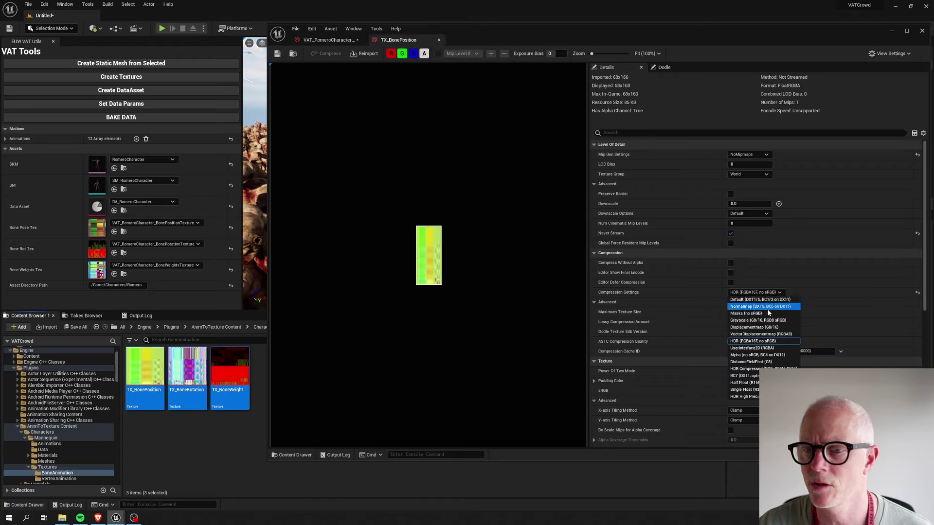
left_click(762, 314)
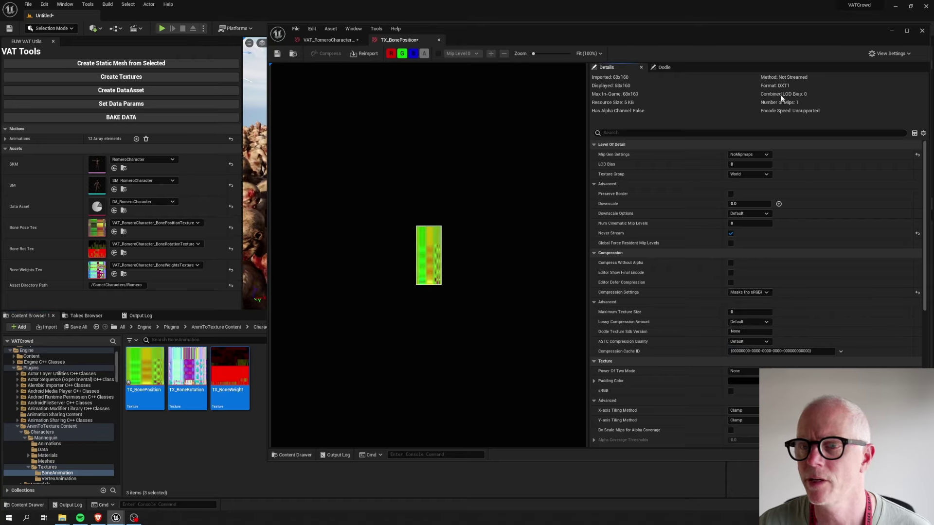
left_click(748, 292)
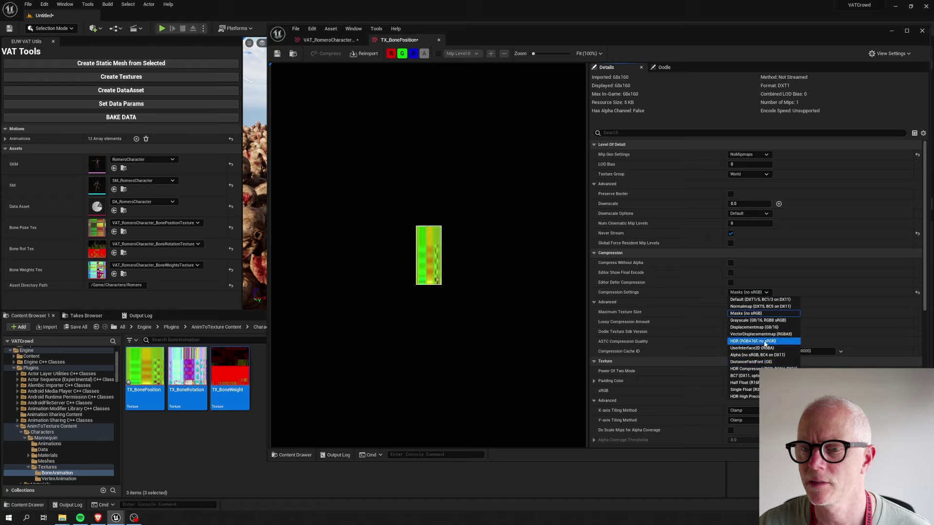
left_click(765, 342)
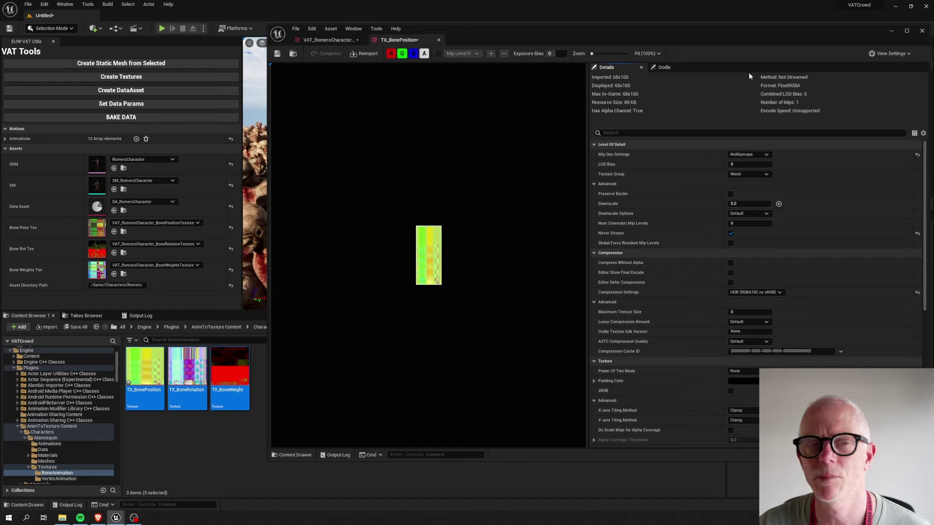
Try Masks (no sRGB) and Default compression on the Romero bone position texture, and return it to HDR (RGBA16F, no sRGB)
left_click(337, 40)
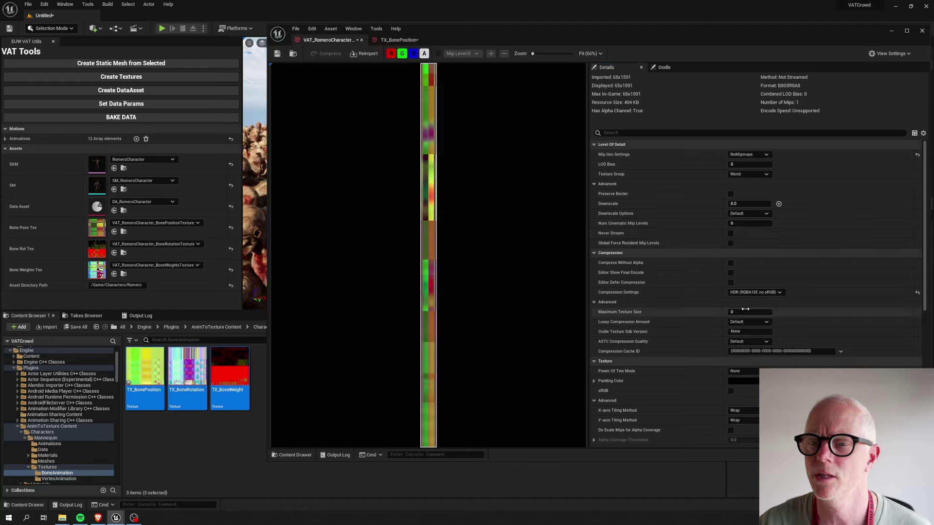
left_click(756, 293)
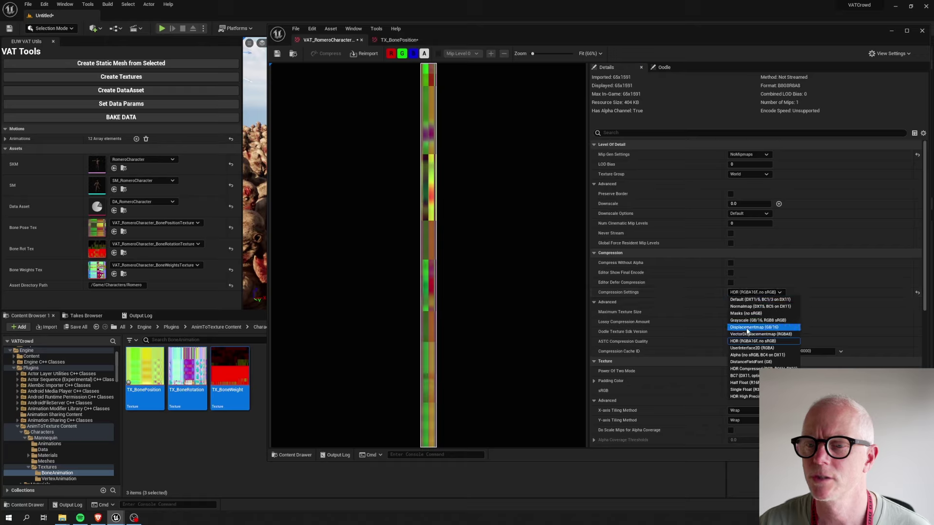
left_click(746, 313)
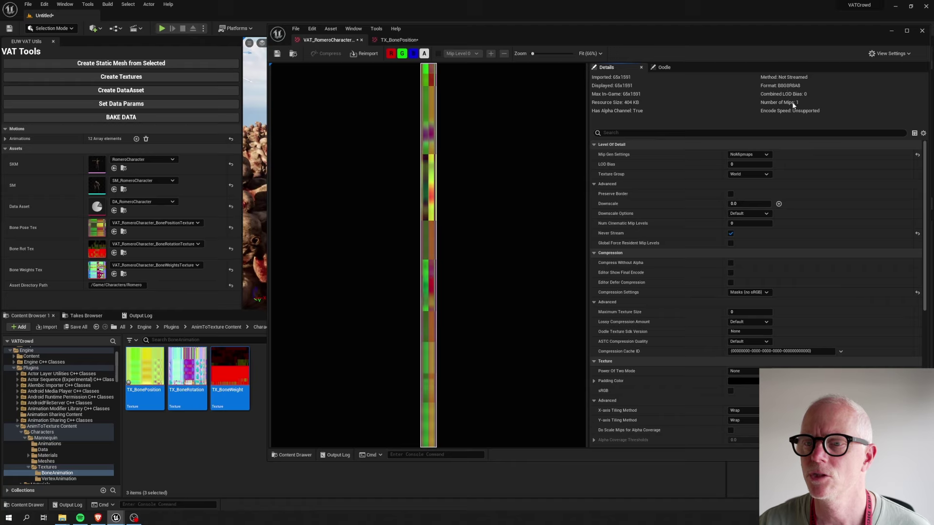
left_click(749, 293)
left_click(749, 302)
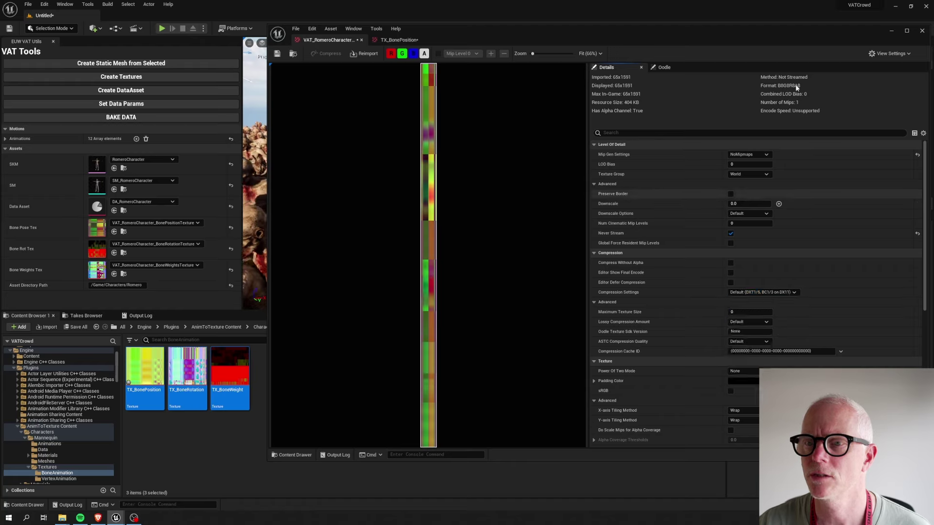
left_click(751, 293)
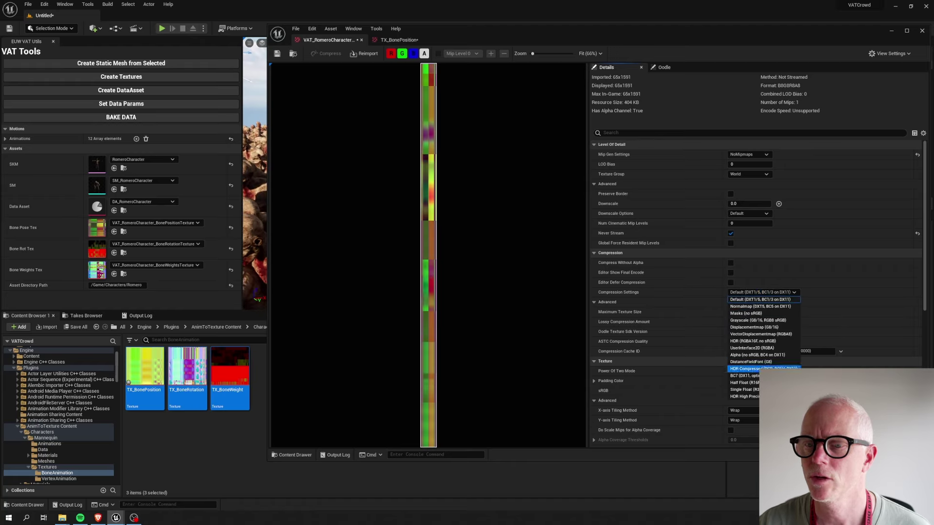
left_click(752, 340)
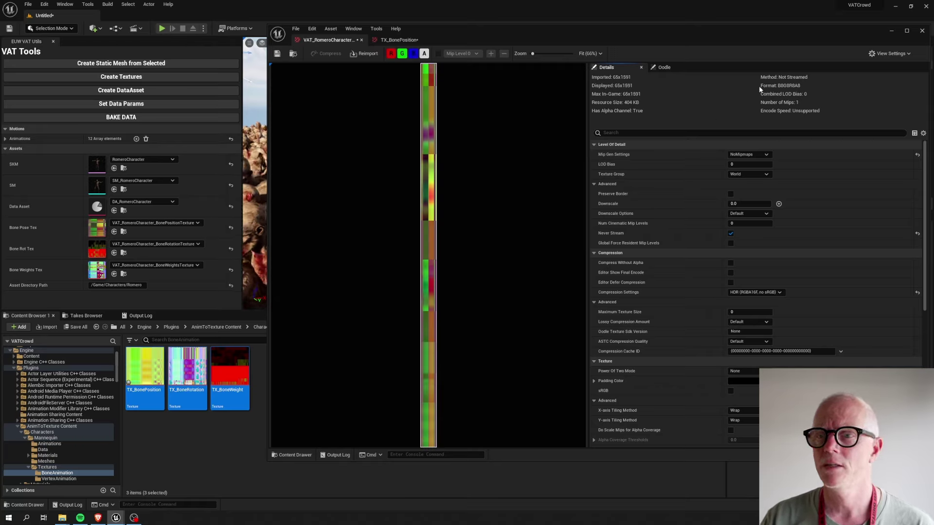
Close both texture editors and look over the zombie crowd in the level viewport
left_click(361, 40)
left_click(361, 40)
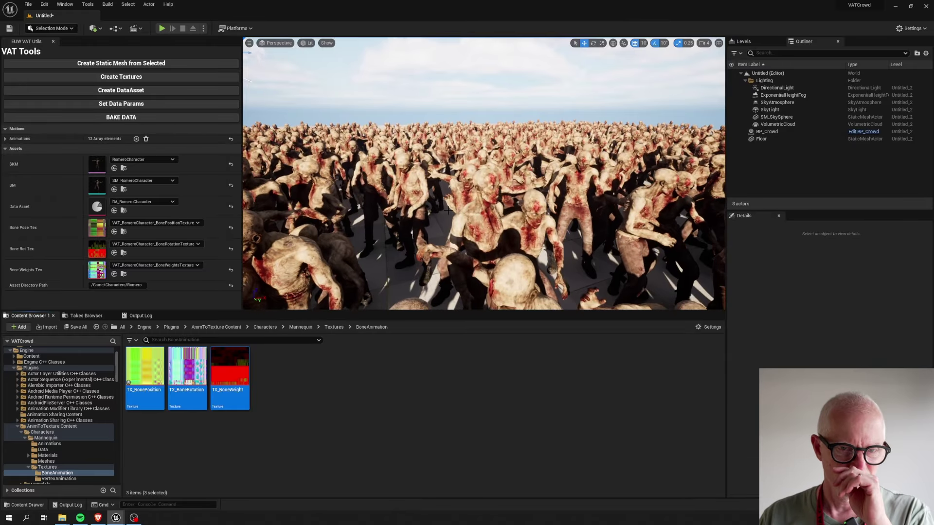
right_click_drag(501, 226, 574, 221)
right_click_drag(566, 143, 594, 168)
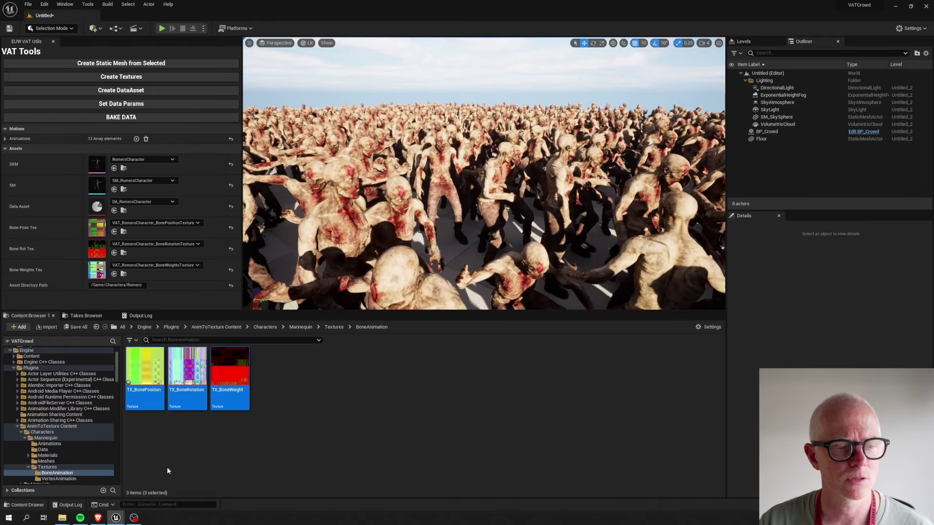
Open the EUW_VAT_Utils widget from Content/Blueprints, maximize its editor, and select the details view in the designer
left_click(321, 436)
left_click(31, 356)
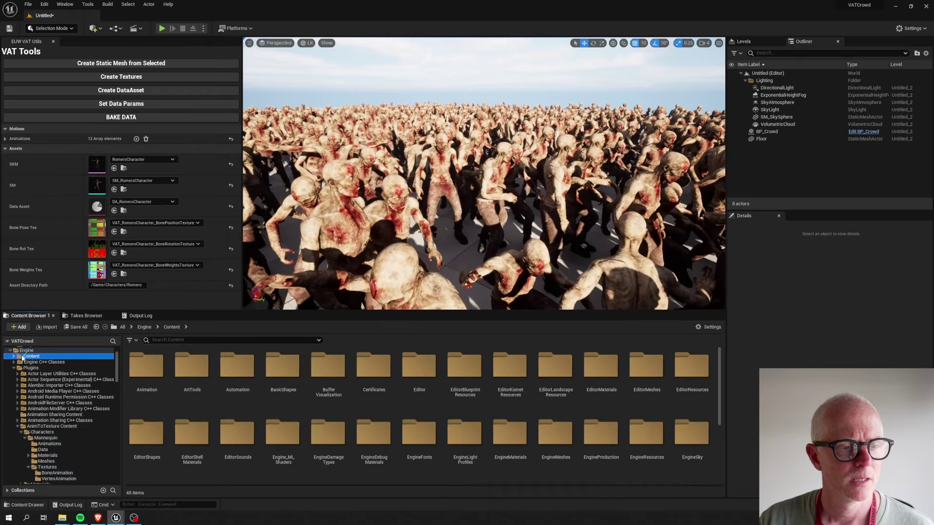
scroll(37, 373, "up", 2)
left_click(34, 362)
left_click(188, 369)
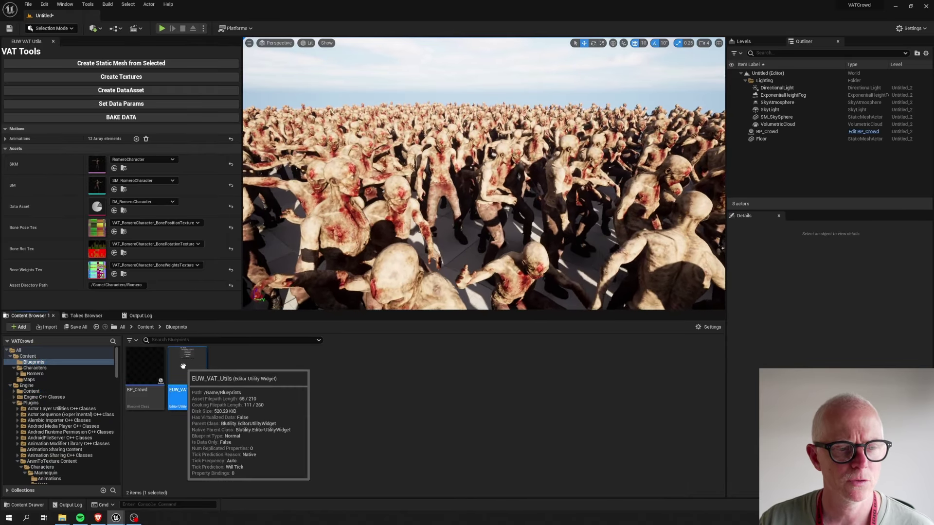
double_click(178, 371)
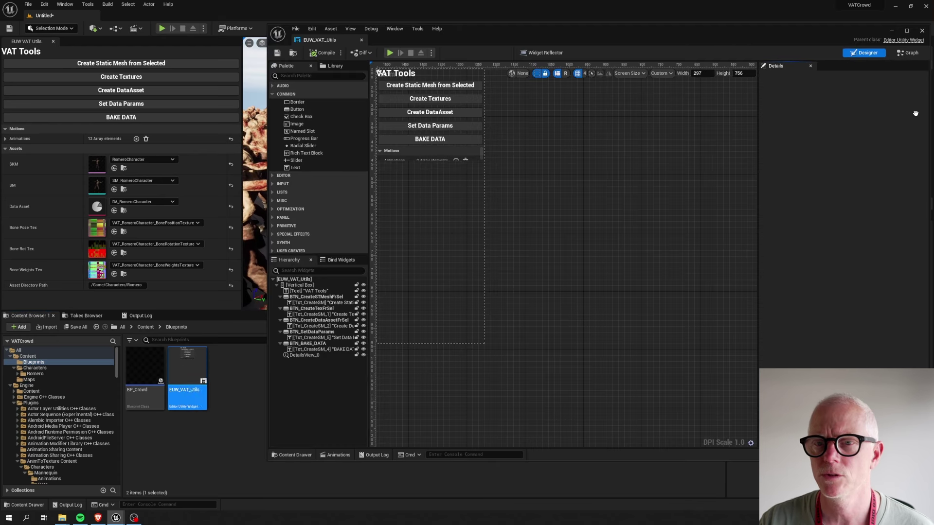
left_click(906, 31)
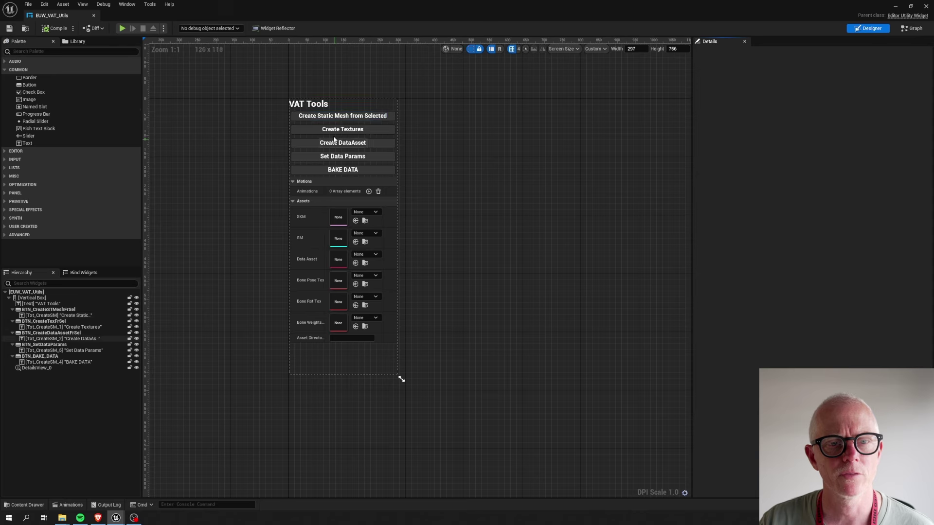
left_click(307, 192)
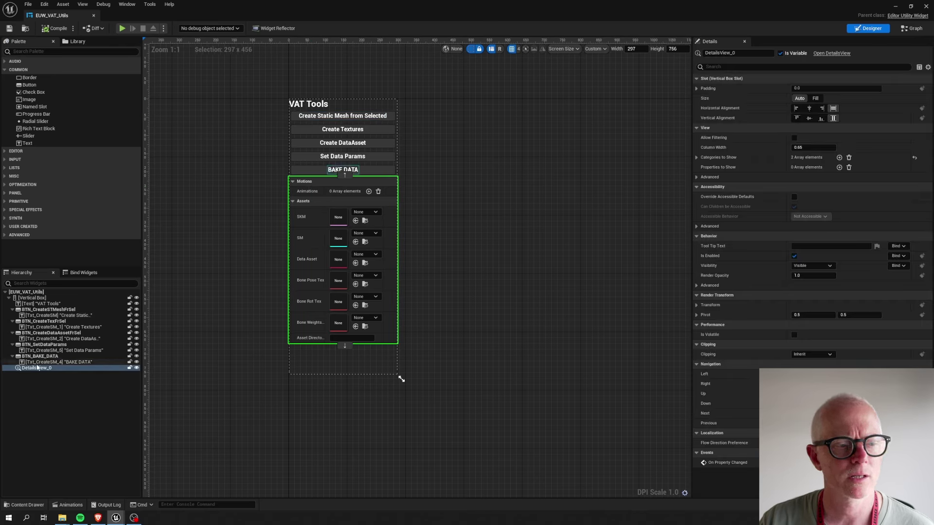
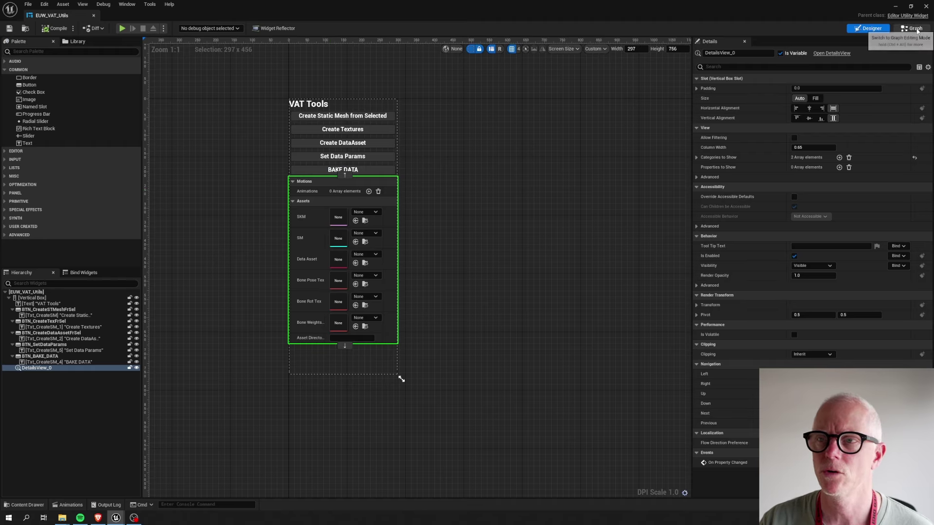
Inspect the DataAsset and Animations variables in the widget's graph to check the category each belongs to
left_click(912, 29)
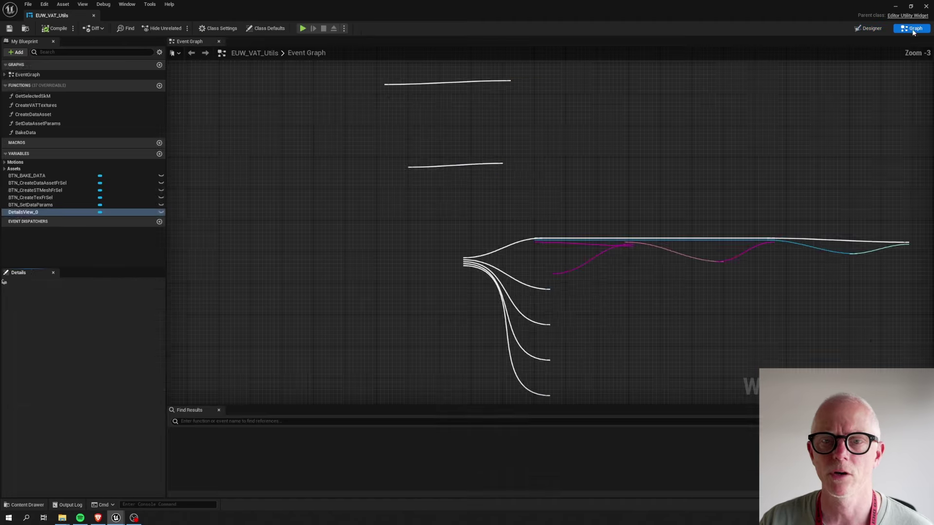
left_click(11, 169)
left_click(20, 195)
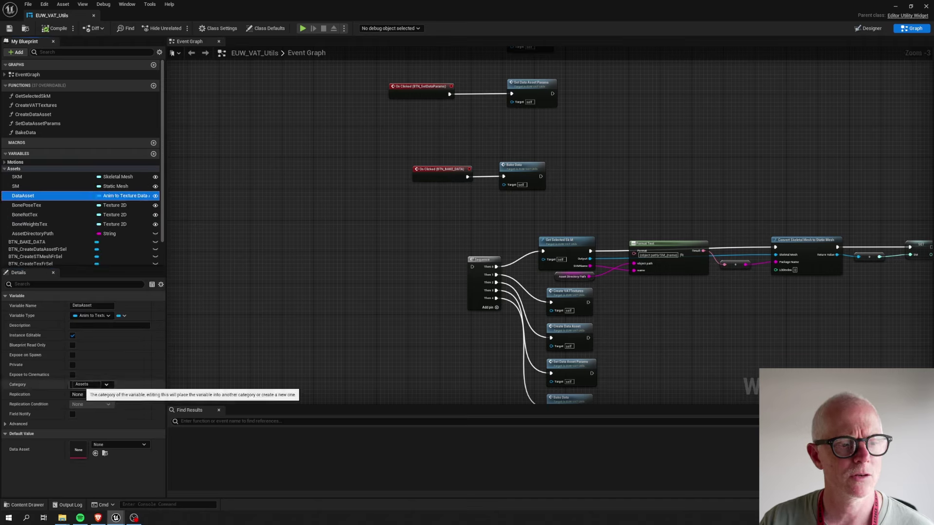
left_click(15, 162)
left_click(23, 170)
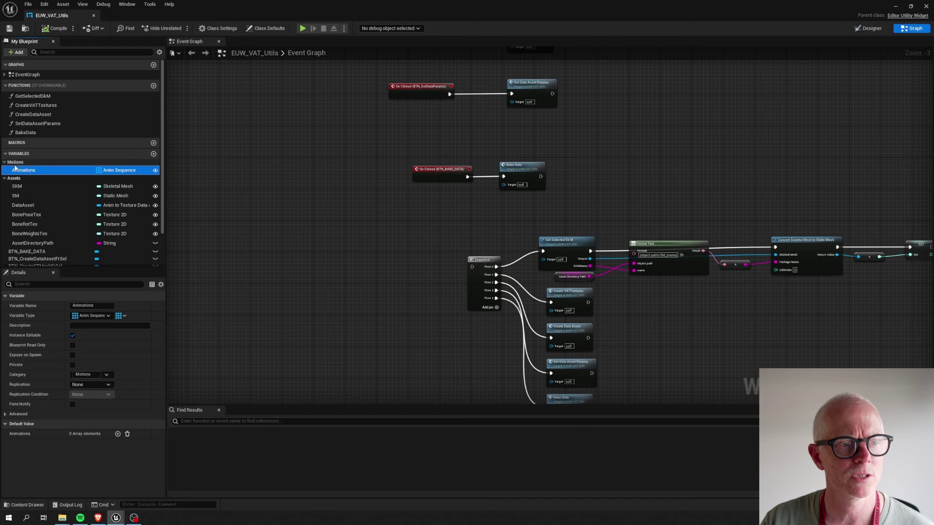
Return to the designer and expand Categories to Show on DetailsView_0 to examine which variable categories it displays
left_click(868, 28)
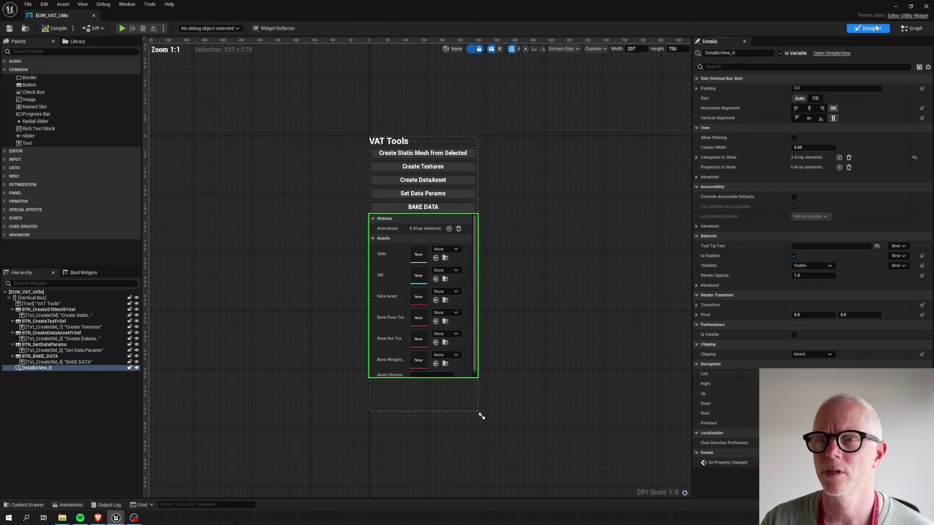
left_click(43, 369)
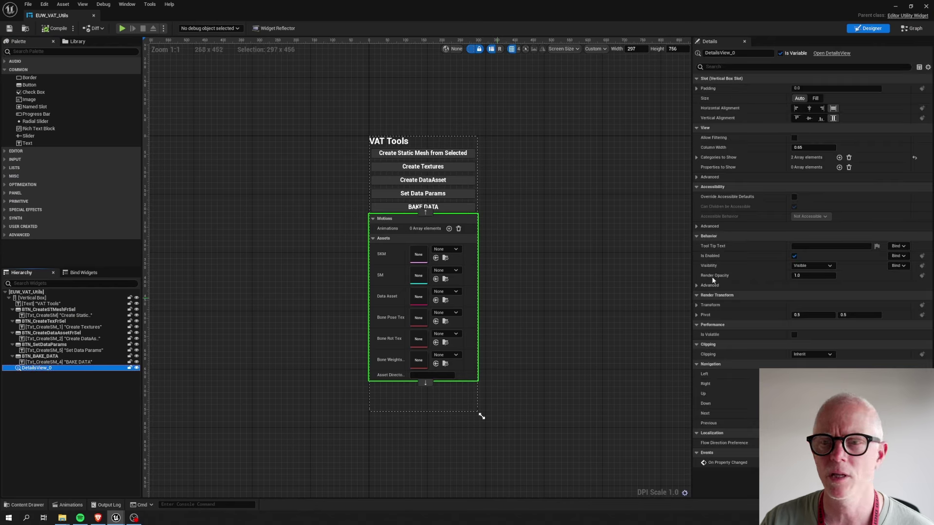
left_click(697, 158)
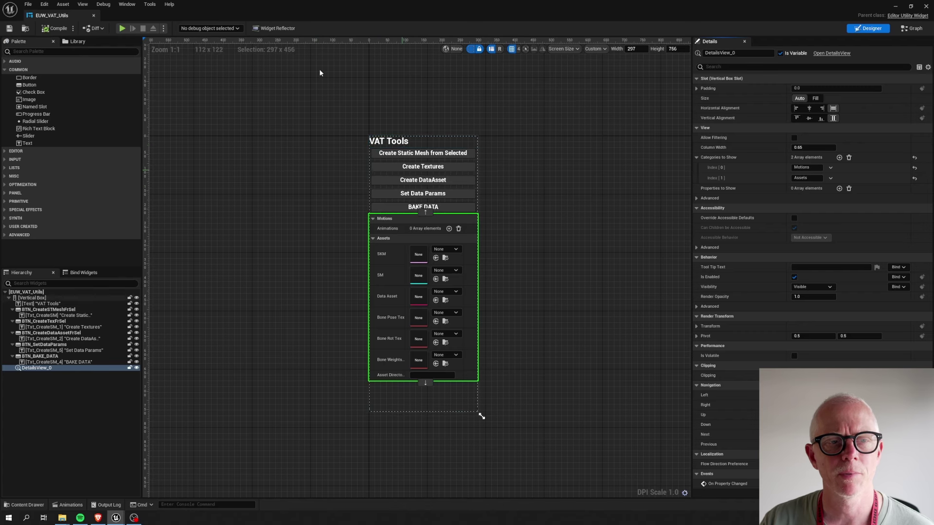
Examine the On Clicked events for the VAT Tools buttons in the event graph, focusing on the BTN_CreateSTMeshFrSel chain
left_click(913, 29)
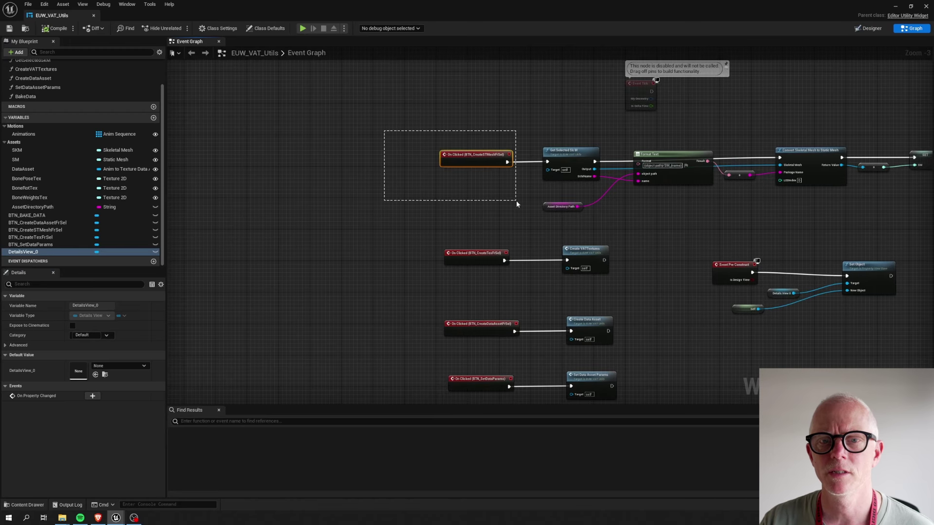
left_click_drag(516, 201, 515, 201)
left_click_drag(415, 246, 446, 263)
left_click_drag(410, 318, 514, 369)
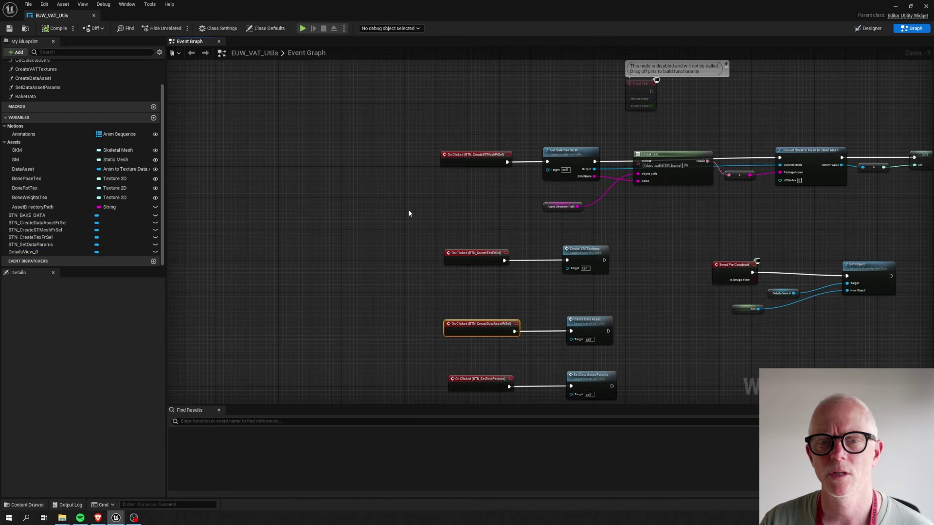
right_click_drag(409, 210, 369, 243)
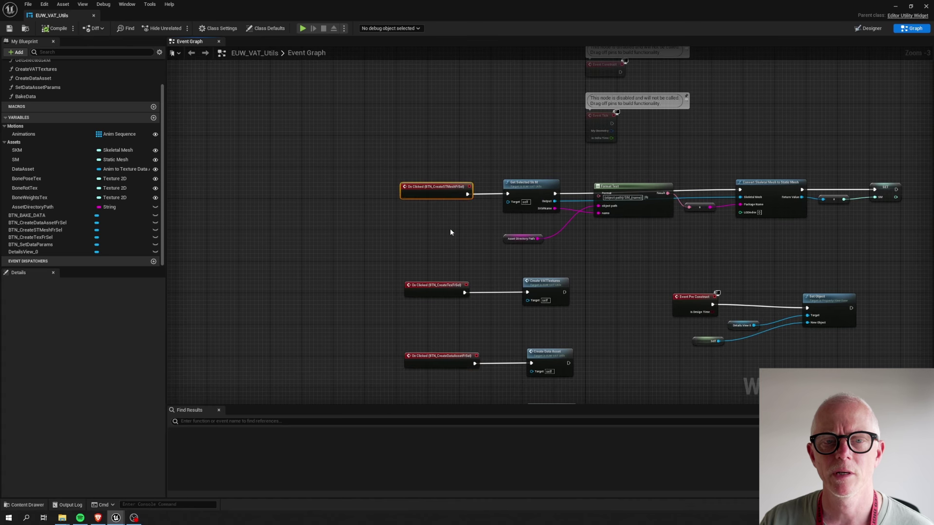
scroll(450, 231, "up", 2)
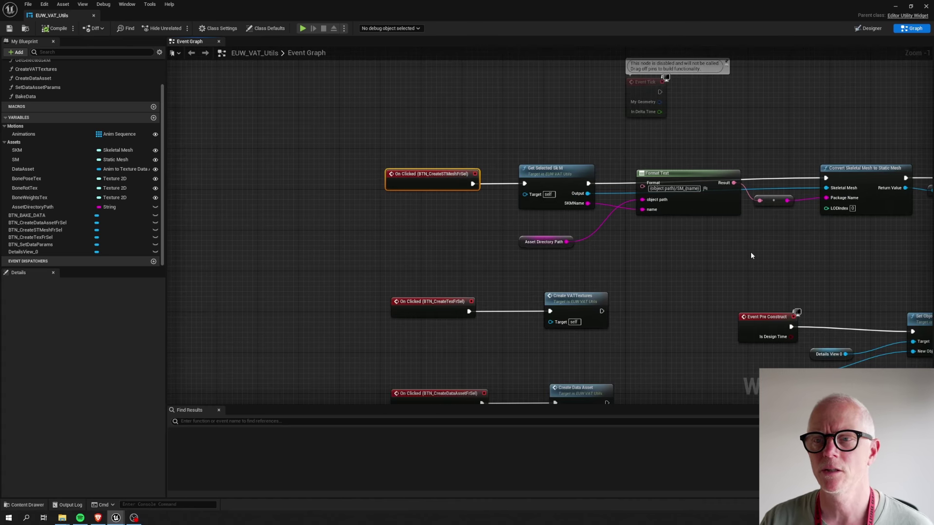
Open the Get Selected SKM function called before Convert Skeletal Mesh to Static Mesh and inspect its Get Selected Assets and Filter by Class nodes
right_click_drag(751, 255, 598, 263)
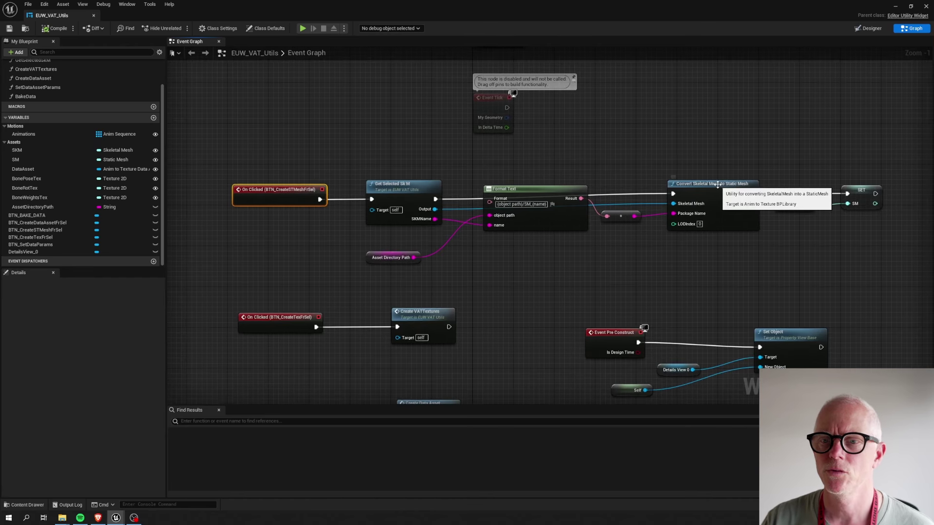
left_click(716, 190)
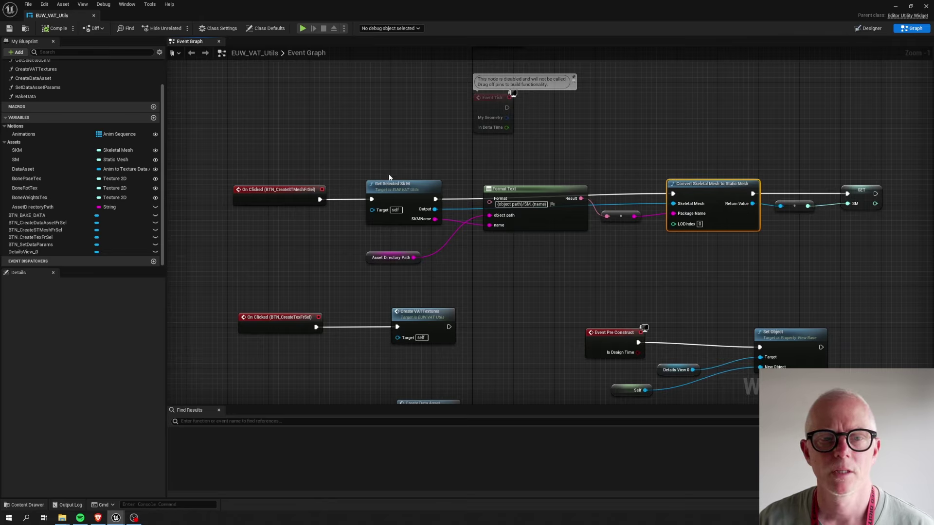
left_click(400, 185)
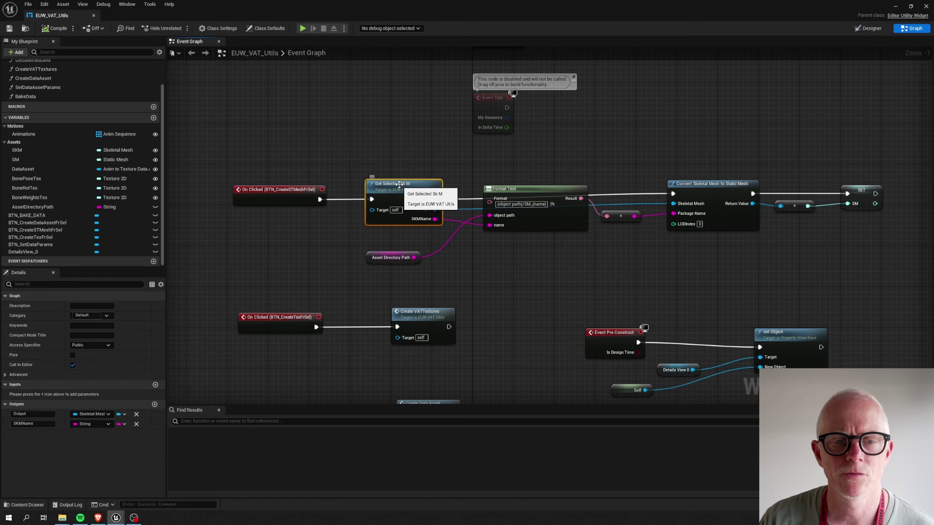
double_click(400, 184)
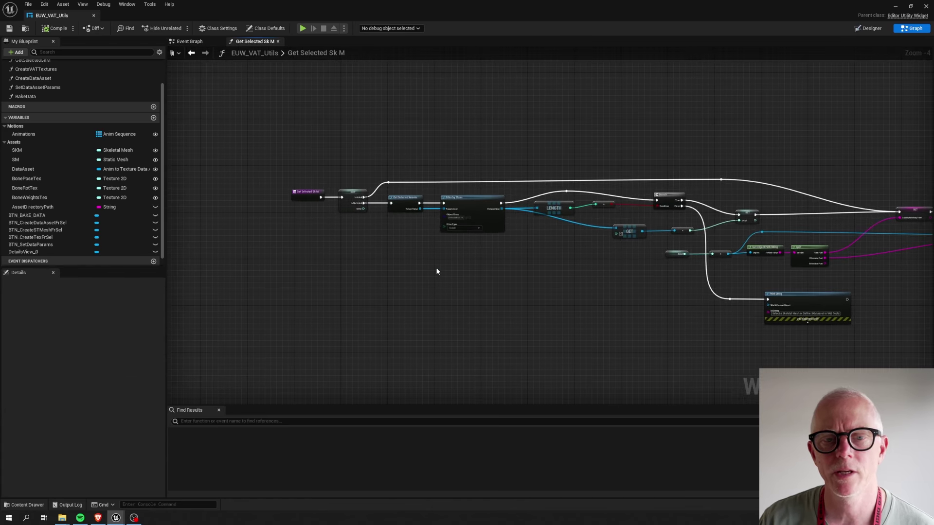
scroll(402, 263, "up", 3)
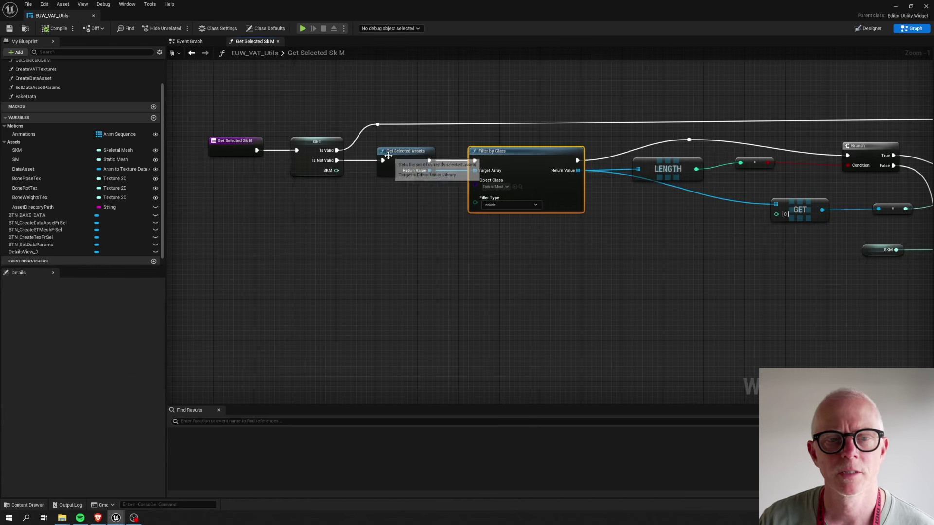
left_click(427, 160)
left_click(526, 157)
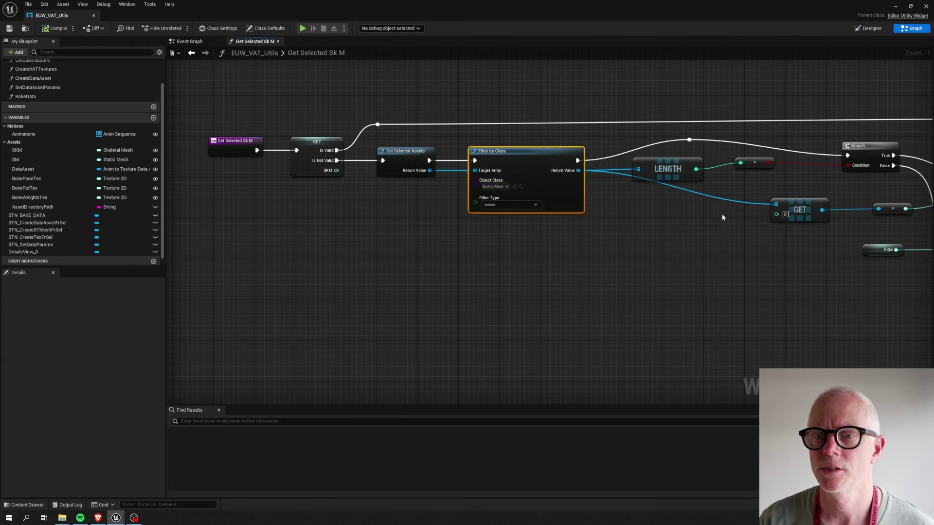
Trace the Get Selected SKM function through its Branch, SKM setter and path-splitting nodes, and examine the validated SKM get at its start
right_click_drag(703, 193, 503, 202)
right_click_drag(391, 285, 477, 310)
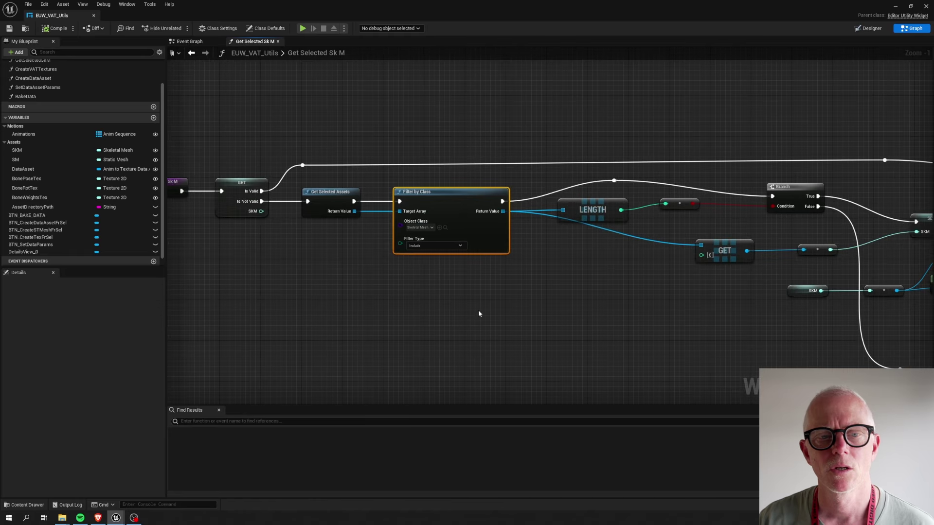
scroll(478, 311, "down", 1)
left_click(275, 202)
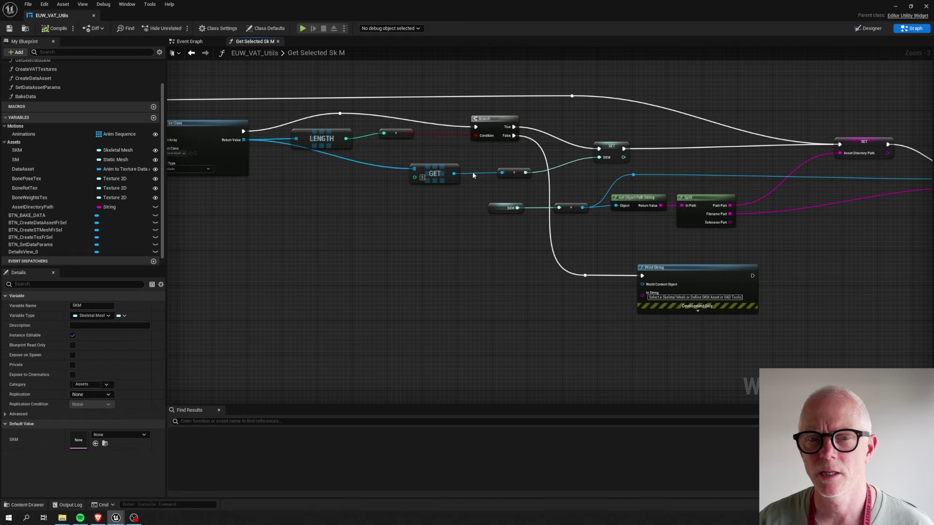
left_click_drag(475, 199, 537, 231)
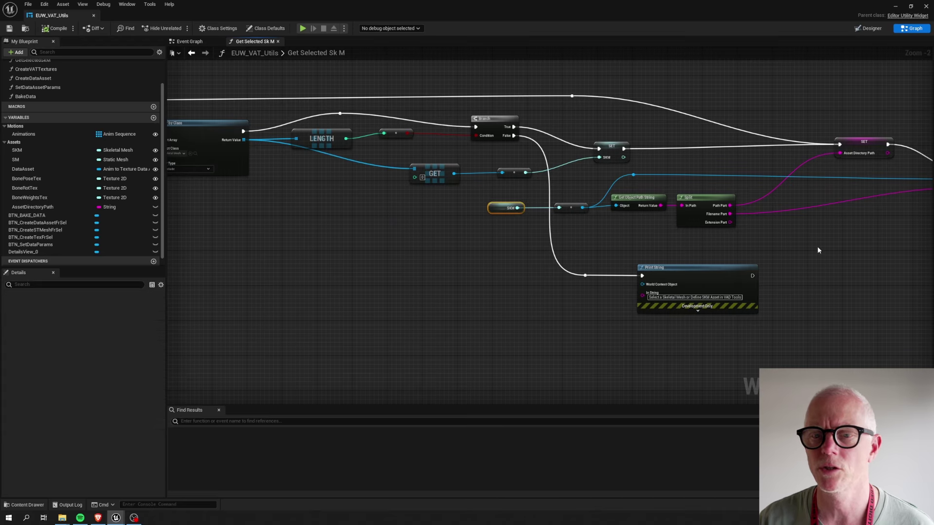
right_click_drag(816, 246, 674, 246)
right_click_drag(535, 243, 865, 268)
right_click_drag(448, 289, 637, 309)
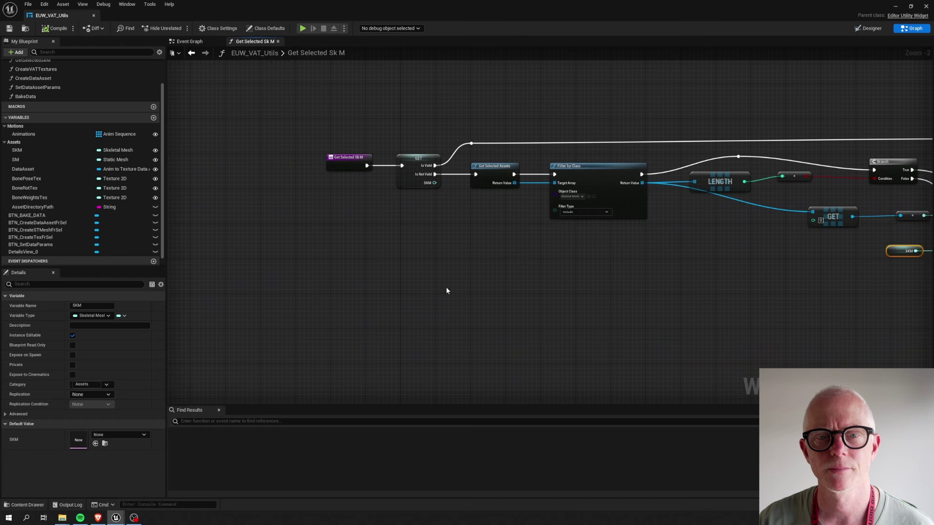
right_click_drag(519, 286, 447, 281)
right_click_drag(371, 279, 219, 275)
right_click_drag(594, 284, 822, 290)
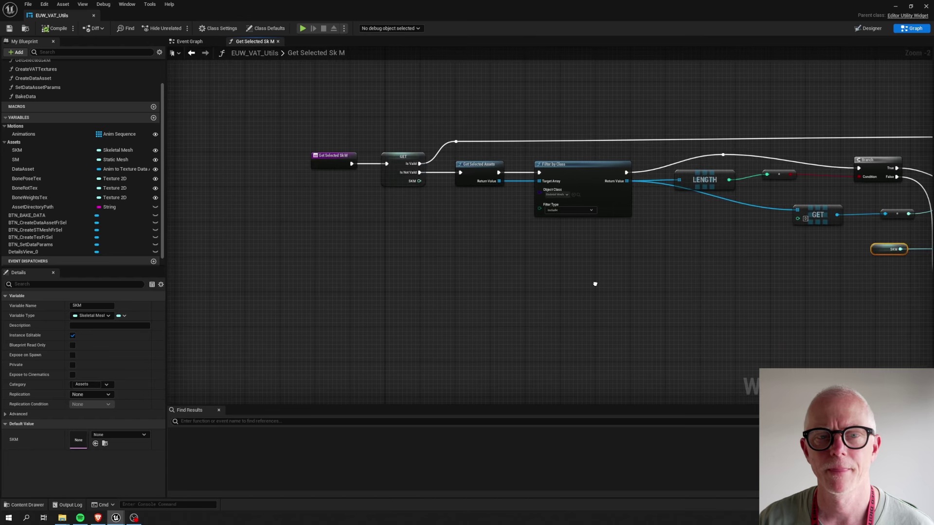
left_click(403, 158)
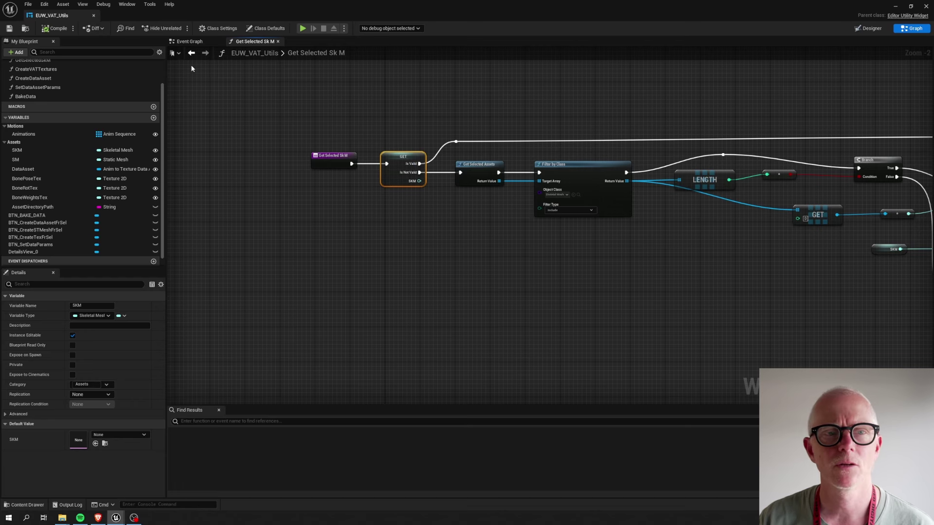
Open the Create VATTextures function from the event graph and inspect the Get Asset Tools node on the first Sequence output
left_click(189, 42)
scroll(461, 180, "up", 1)
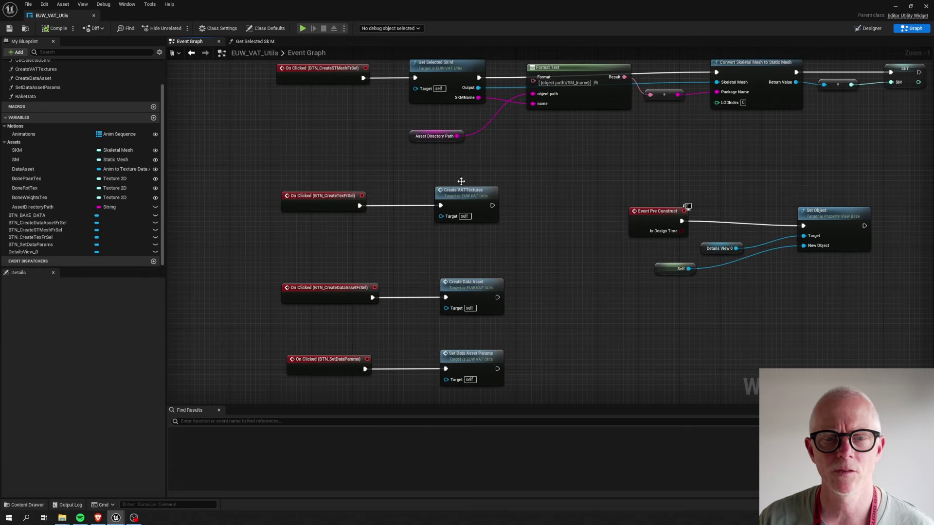
left_click(470, 195)
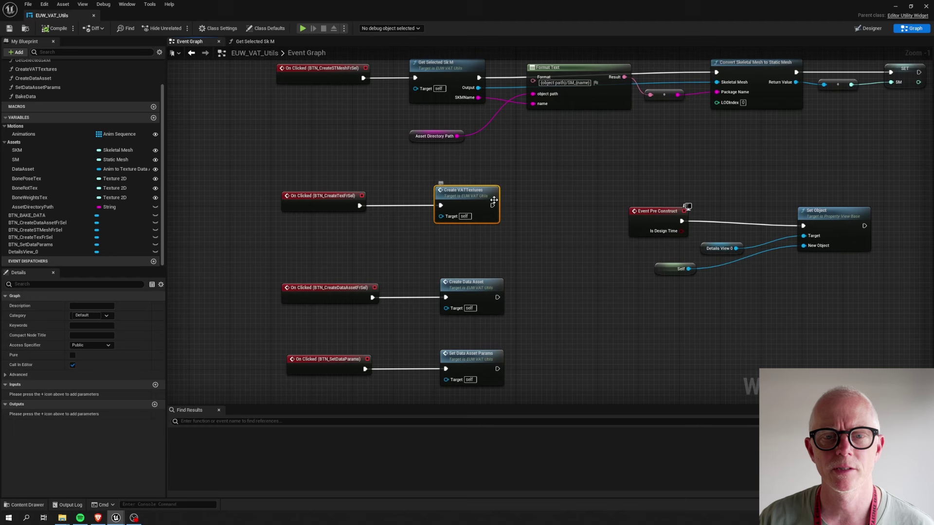
double_click(470, 195)
right_click_drag(287, 187, 331, 200)
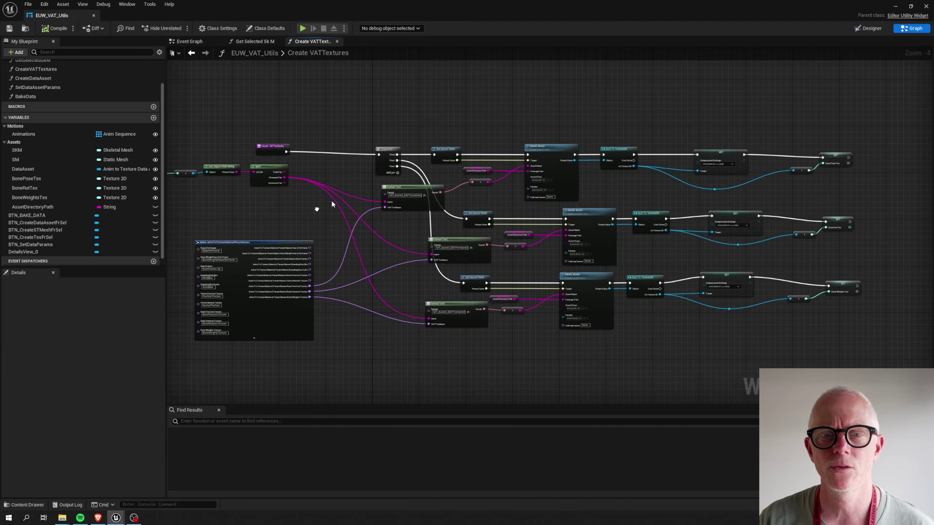
scroll(389, 168, "up", 3)
left_click(476, 142)
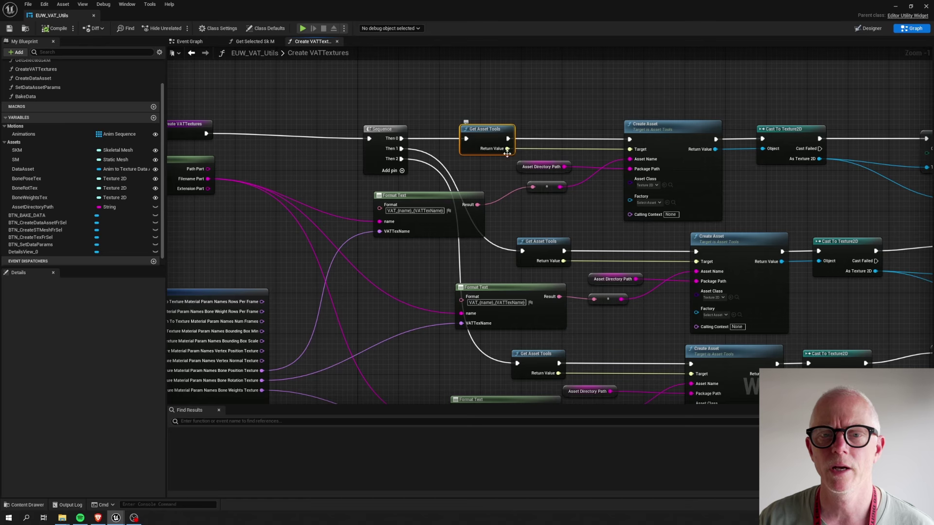
Follow the first texture chain in Create VATTextures to its end and shift the Bone Pose Tex SET node slightly to align it
right_click_drag(608, 118, 549, 136)
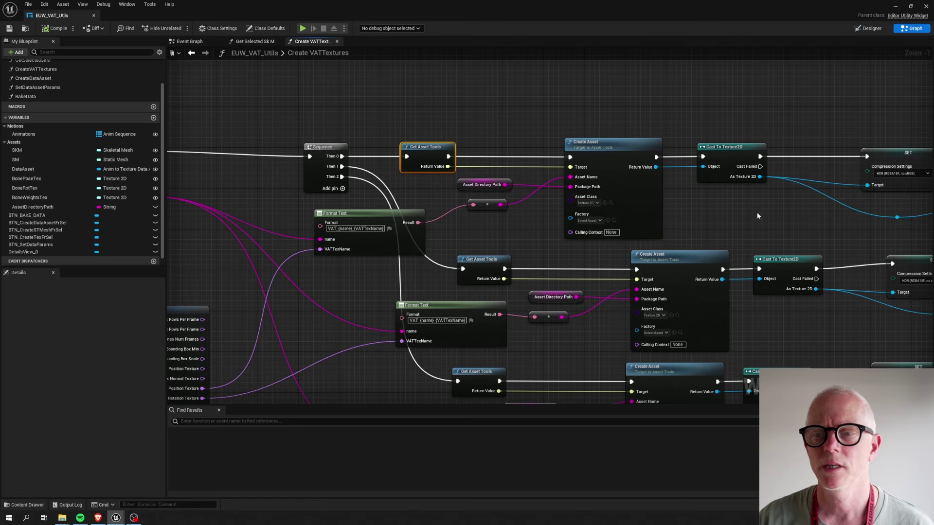
right_click_drag(757, 215, 586, 217)
right_click_drag(774, 113, 743, 180)
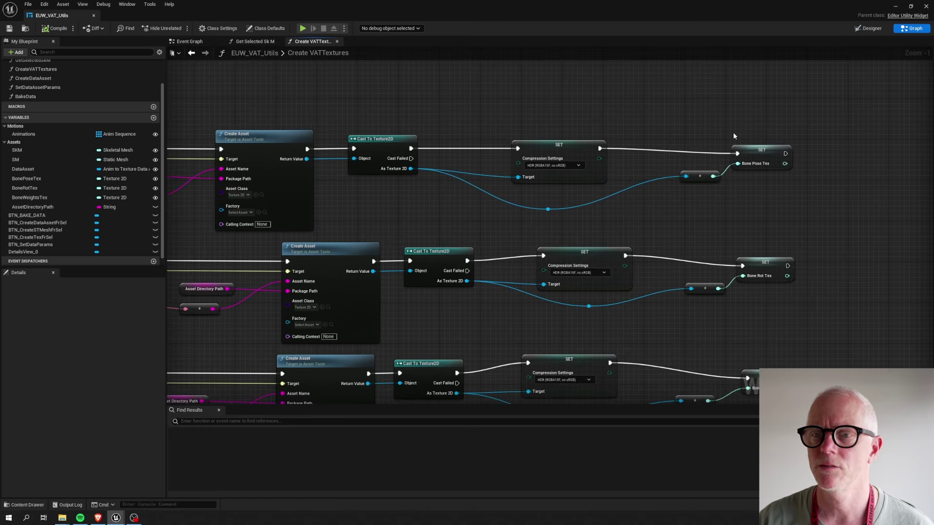
left_click_drag(759, 150, 769, 145)
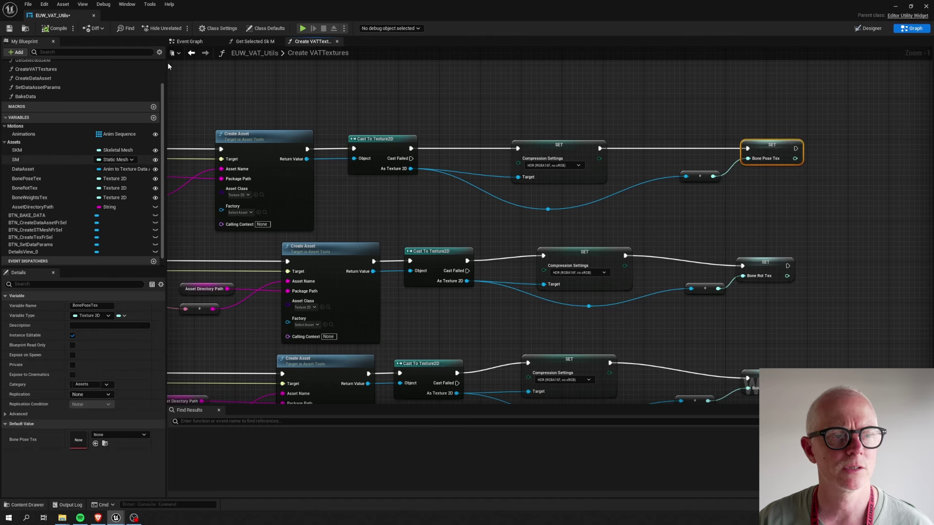
Check the texture slots of the widget's details view in the designer, then inspect the first chain's Compression Settings node in Create VATTextures
left_click(868, 29)
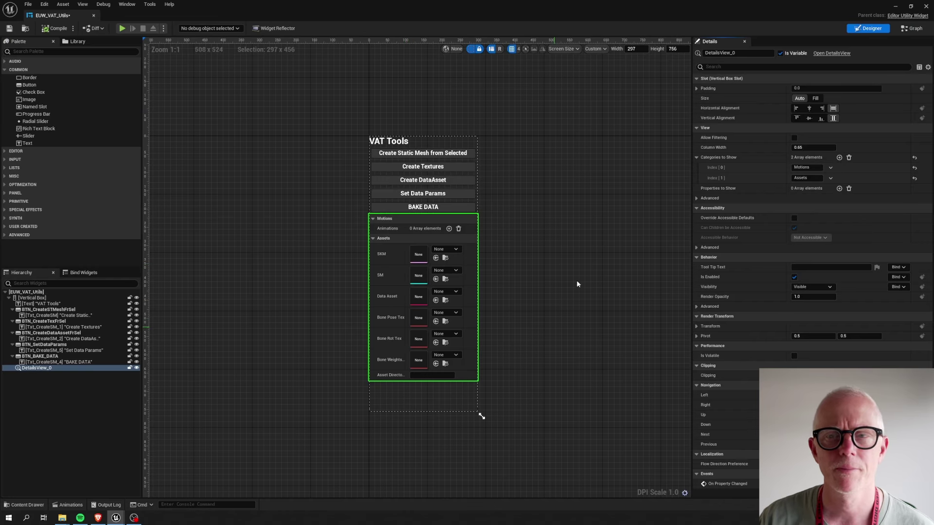
left_click(912, 28)
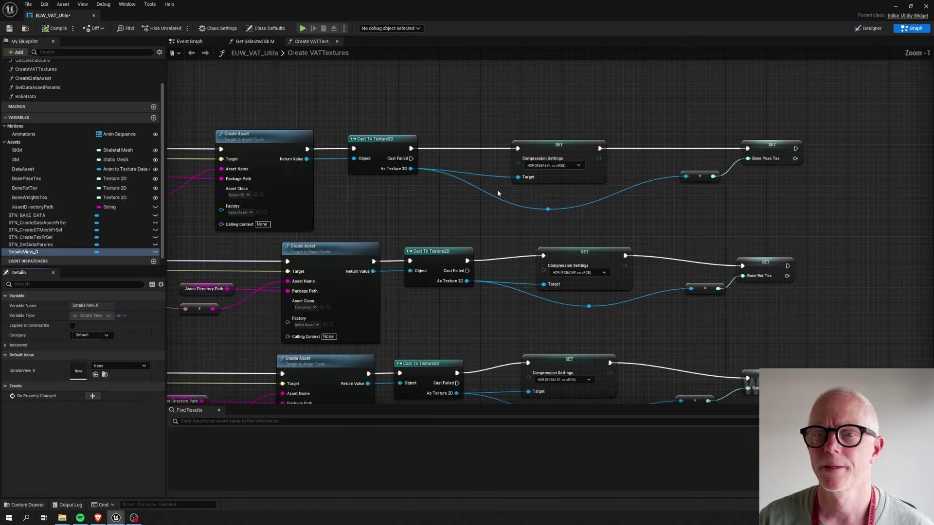
left_click(598, 166)
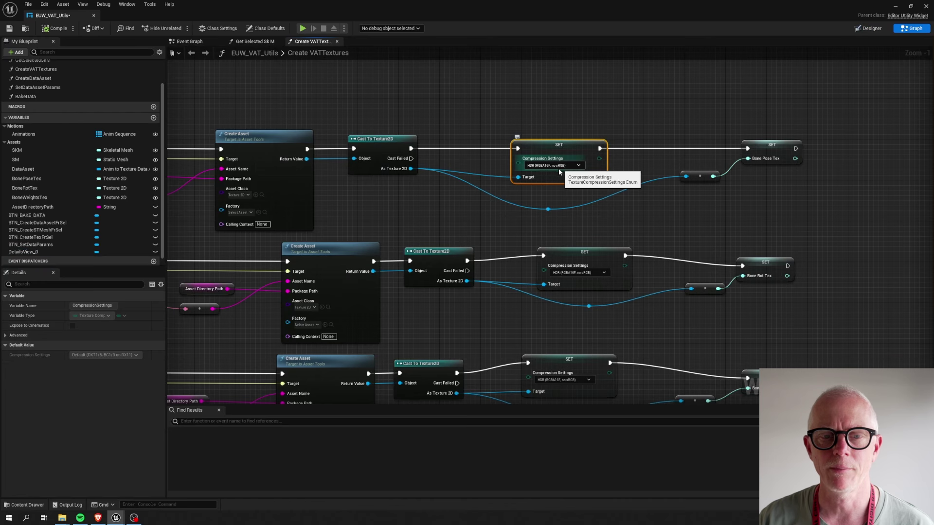
Examine the second and third texture chains in Create VATTextures and how Make AnimToTextureMaterialParamNames feeds the Format Text nodes
right_click_drag(500, 231, 623, 180)
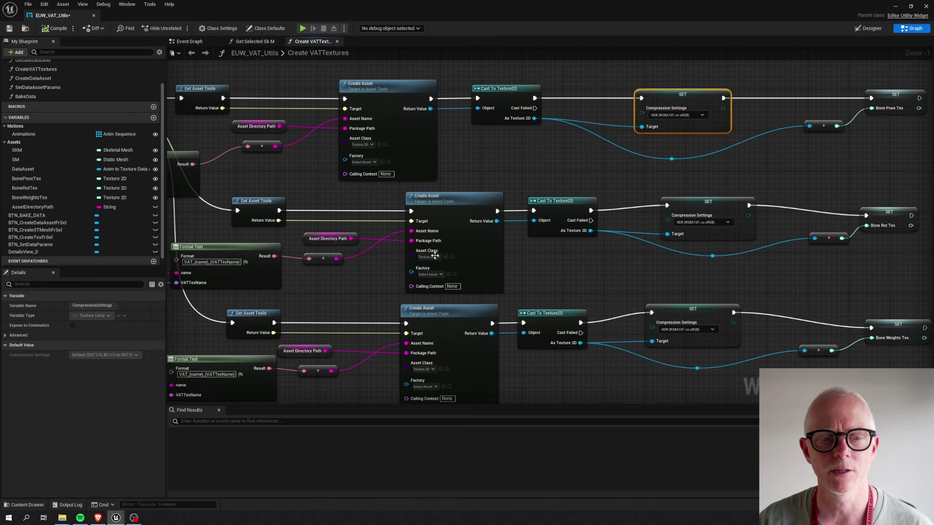
right_click_drag(399, 210, 462, 178)
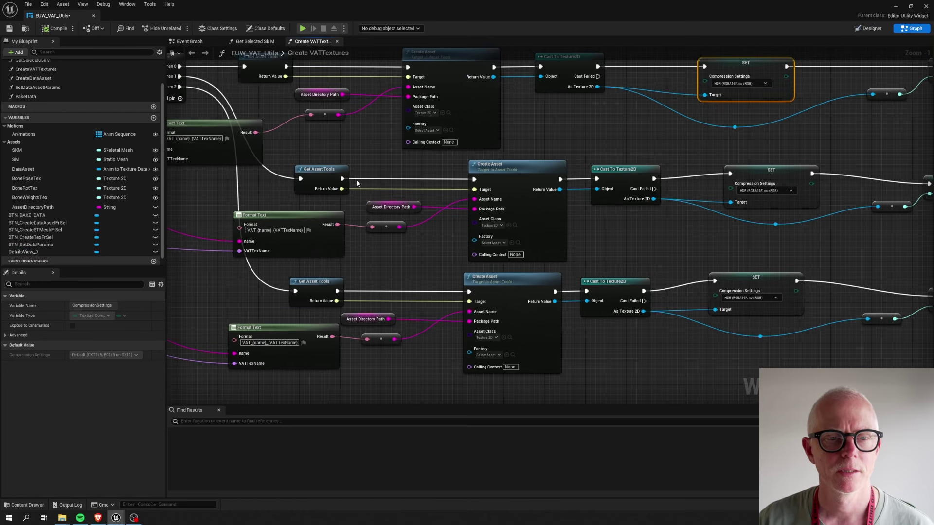
left_click(515, 176)
left_click(523, 290)
right_click_drag(375, 390, 737, 350)
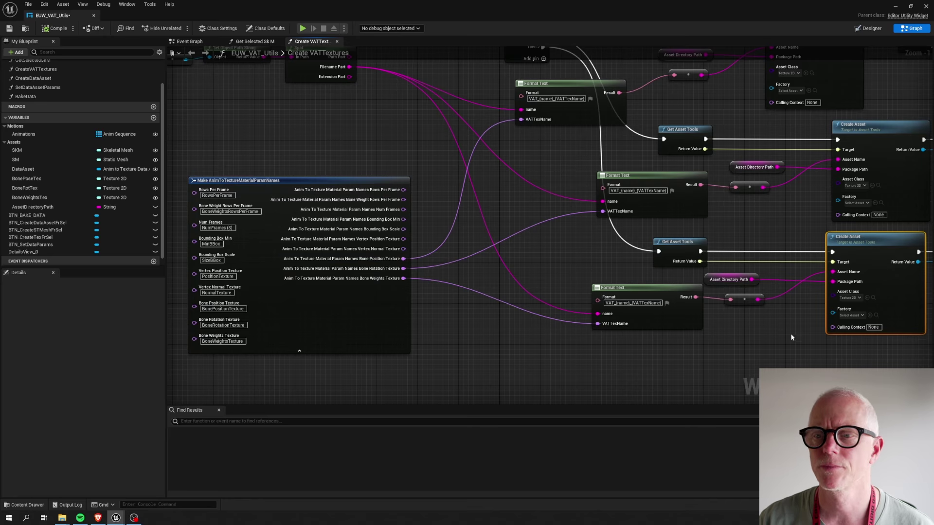
right_click_drag(788, 339, 367, 341)
right_click_drag(290, 364, 713, 354)
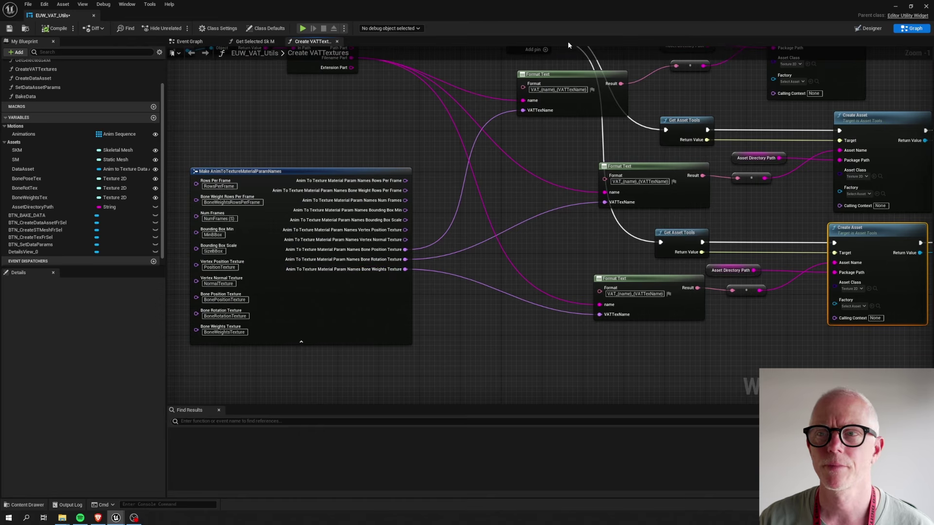
Open the Create Data Asset function from the event graph and inspect its path setup nodes and the Create Asset node's asset class
left_click(193, 41)
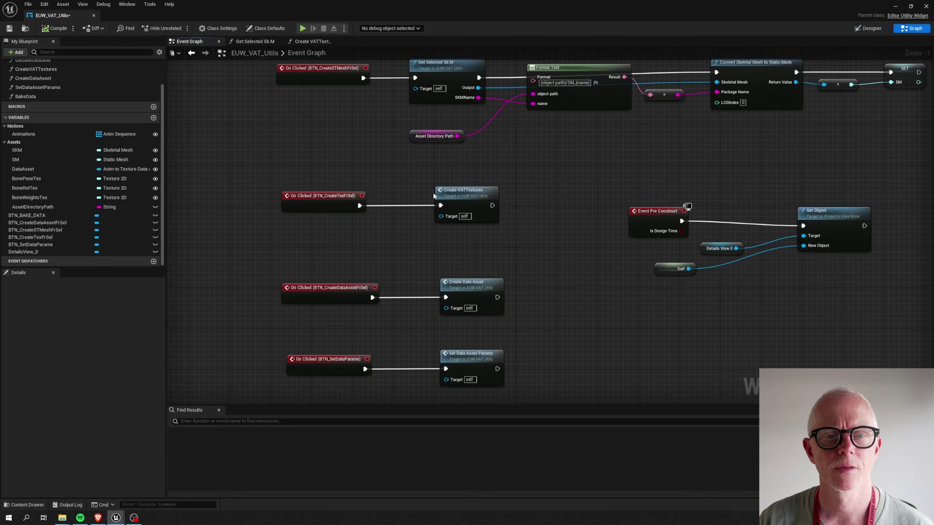
double_click(474, 282)
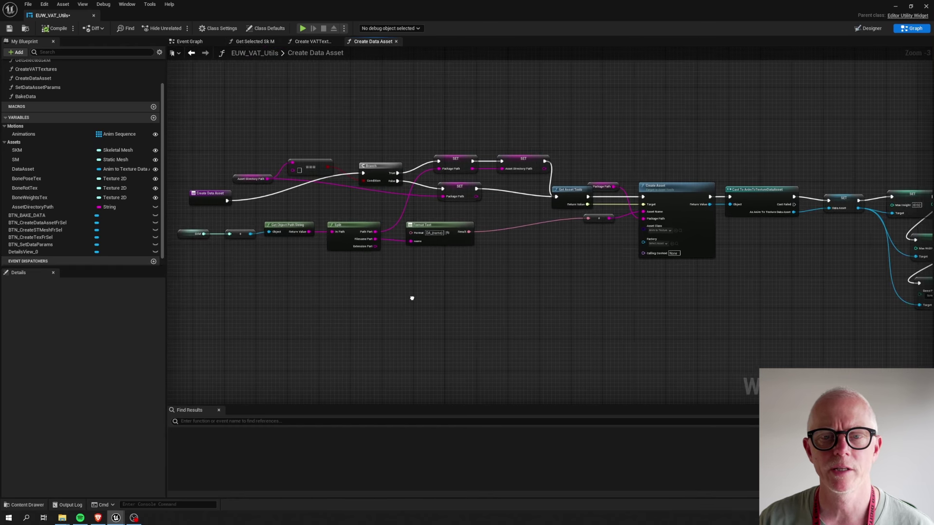
right_click_drag(412, 298, 421, 297)
left_click_drag(287, 130, 598, 272)
right_click_drag(628, 301, 479, 323)
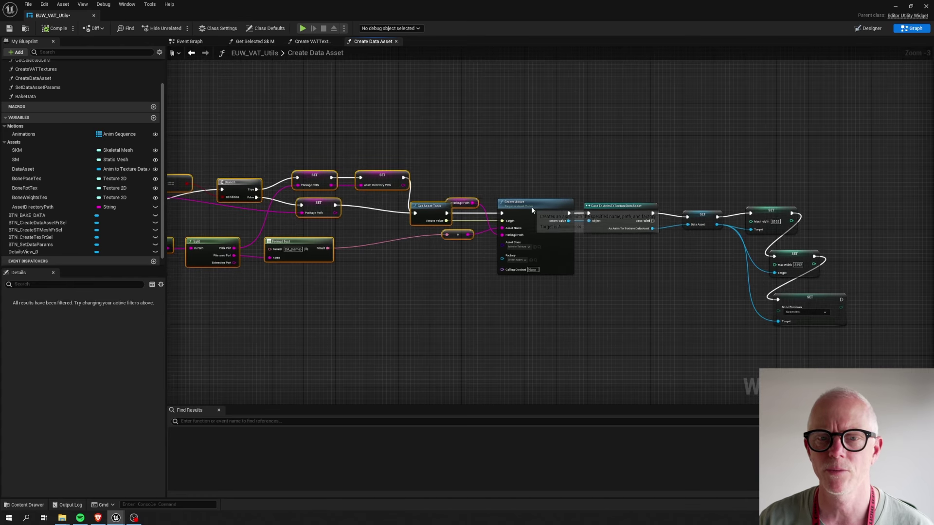
left_click(531, 206)
scroll(482, 252, "up", 3)
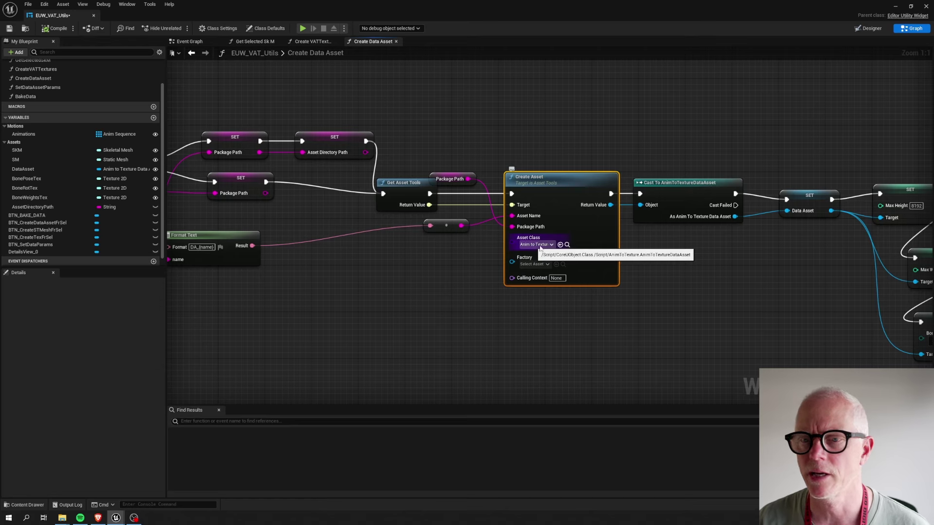
Inspect the Data Asset, Max Height, Max Width and Bone Precision setters at the end of the Create Data Asset function
right_click_drag(766, 275, 515, 259)
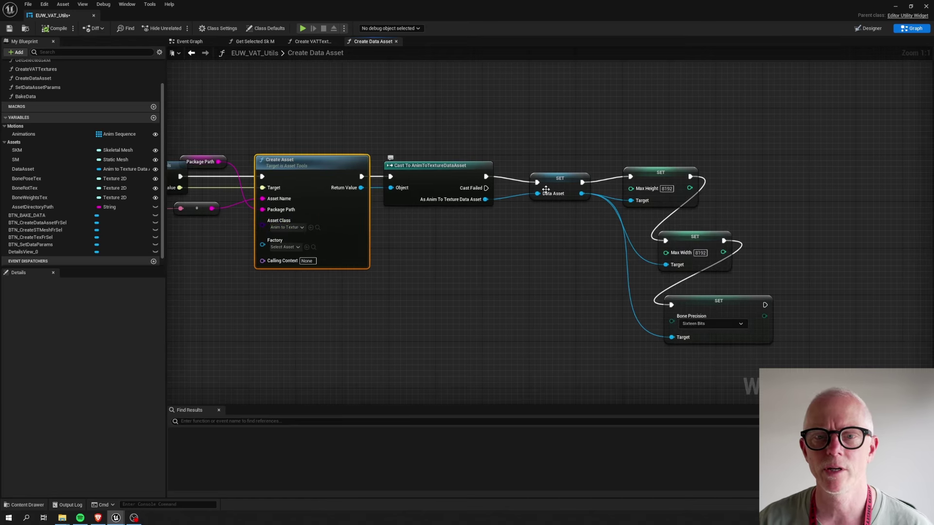
left_click(557, 181)
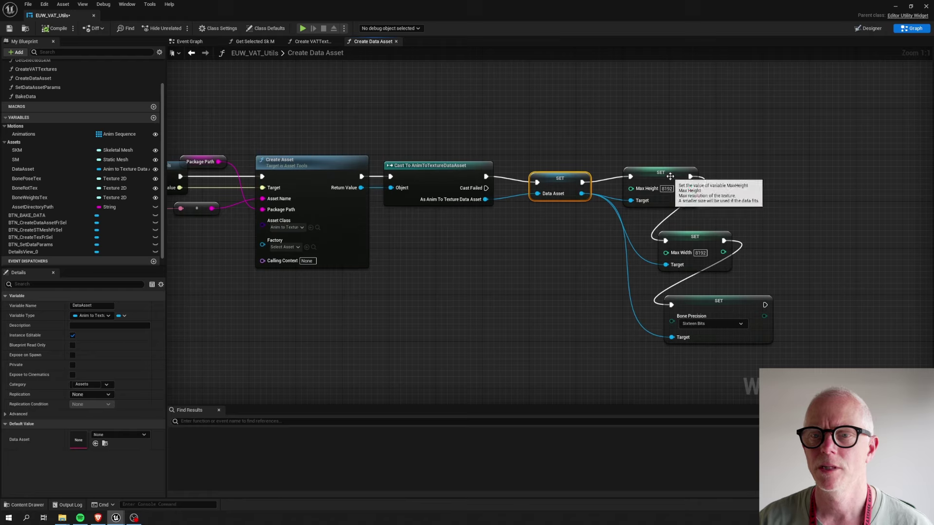
left_click(646, 190)
left_click(686, 253)
left_click(709, 305)
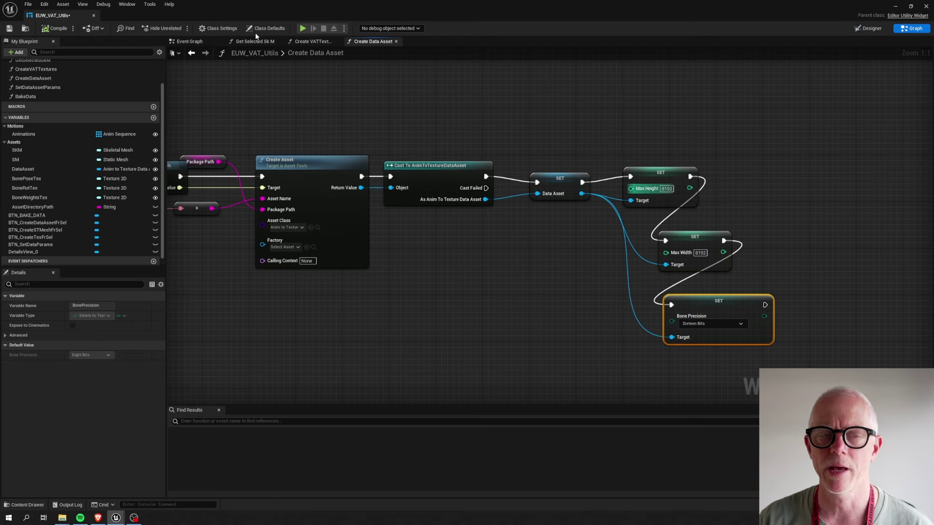
Open the Set Data Asset Params function from the event graph and inspect its Animations length check, Branch and Print String nodes
left_click(198, 43)
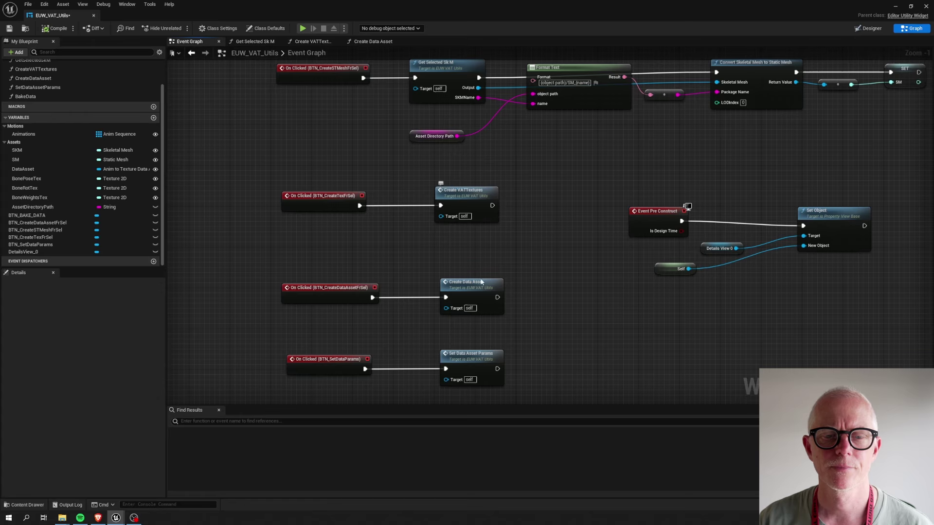
right_click_drag(514, 306, 617, 215)
double_click(530, 253)
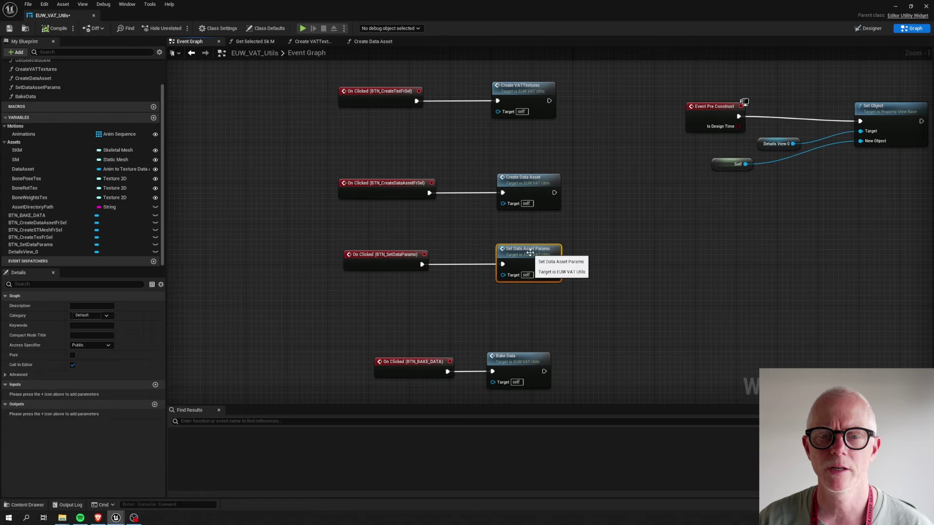
right_click_drag(419, 223, 432, 285)
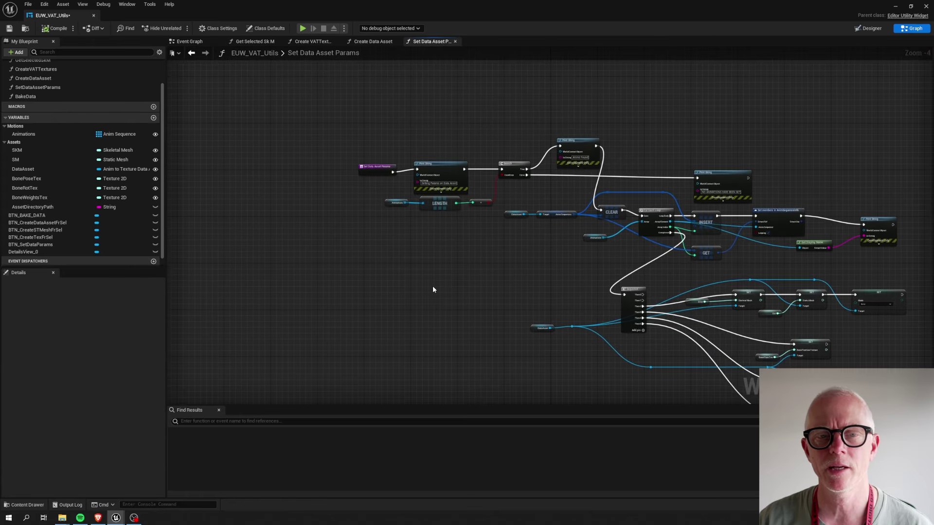
scroll(474, 235, "up", 4)
right_click_drag(475, 235, 408, 327)
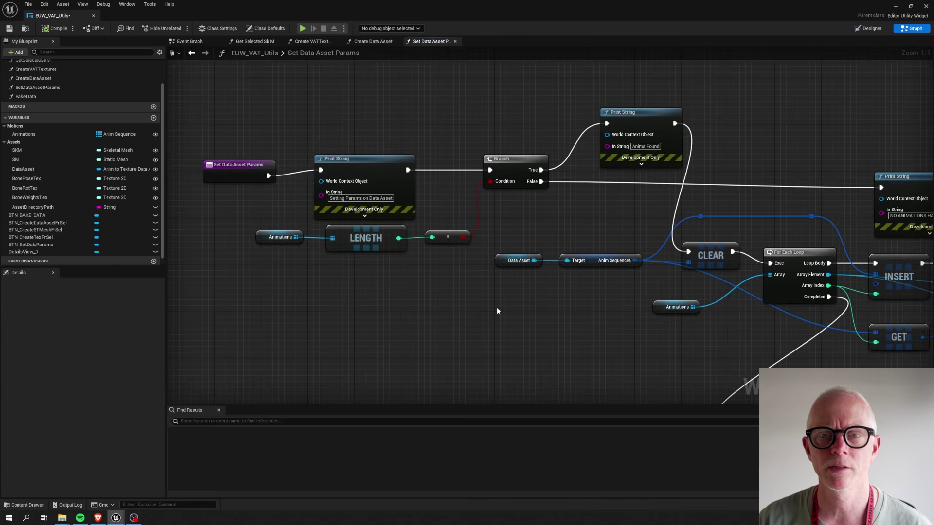
right_click_drag(476, 303, 447, 323)
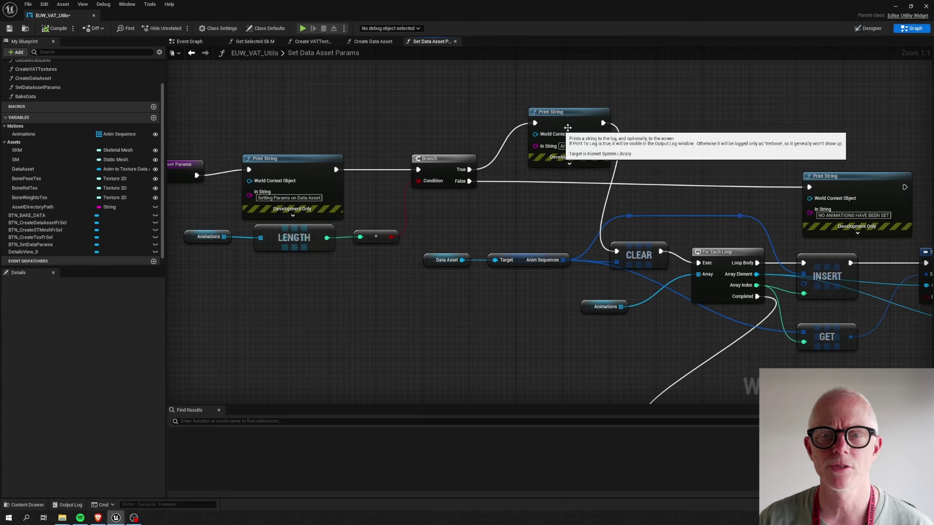
right_click_drag(722, 141, 713, 129)
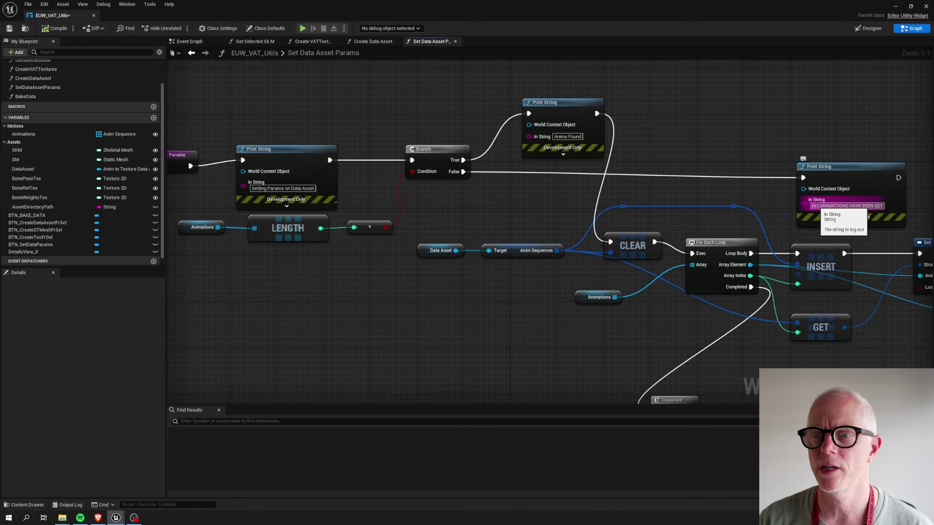
left_click(857, 205)
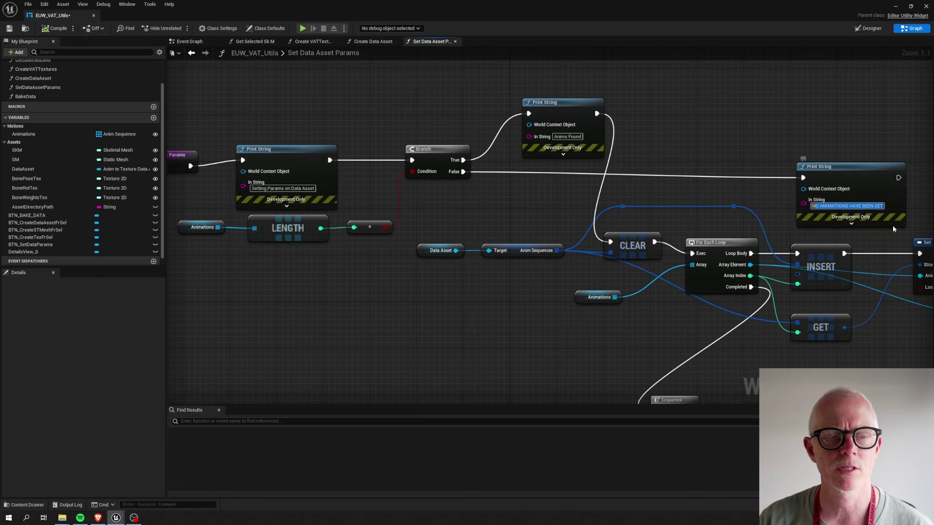
Inspect the Animations and Data Asset variable nodes that feed the Clear and For Each Loop nodes
right_click_drag(589, 345, 389, 263)
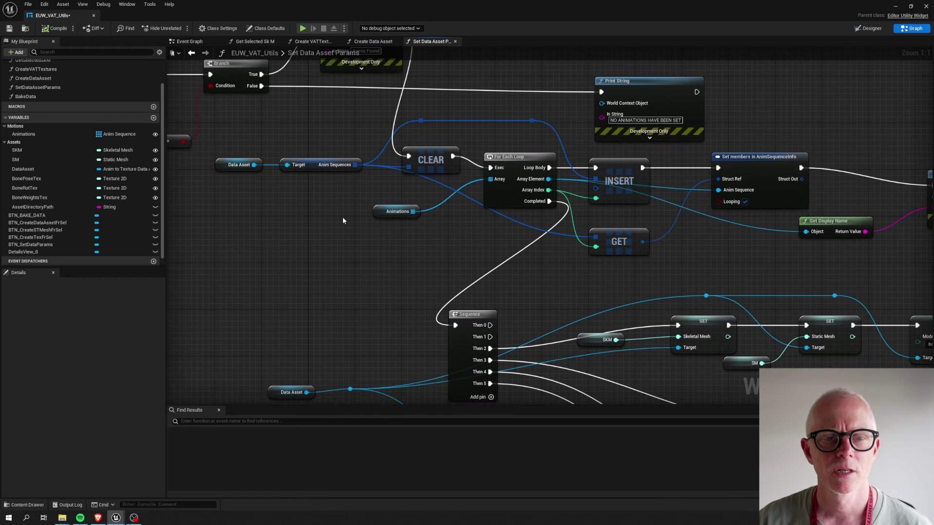
left_click(397, 214)
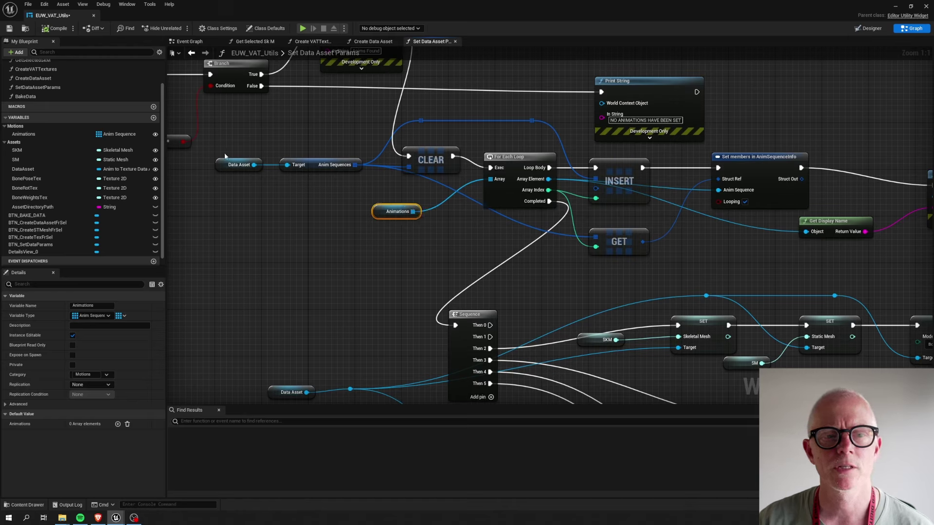
left_click_drag(235, 175, 234, 196)
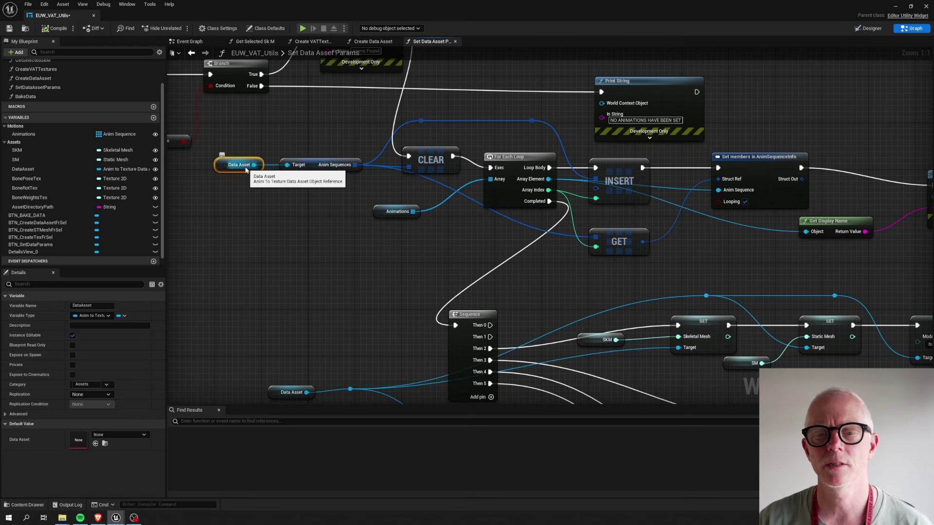
Open the DA_RomeroCharacter data asset and compare its first Anim Sequences entry with the Animations array in the VAT Tools widget
double_click(412, 9)
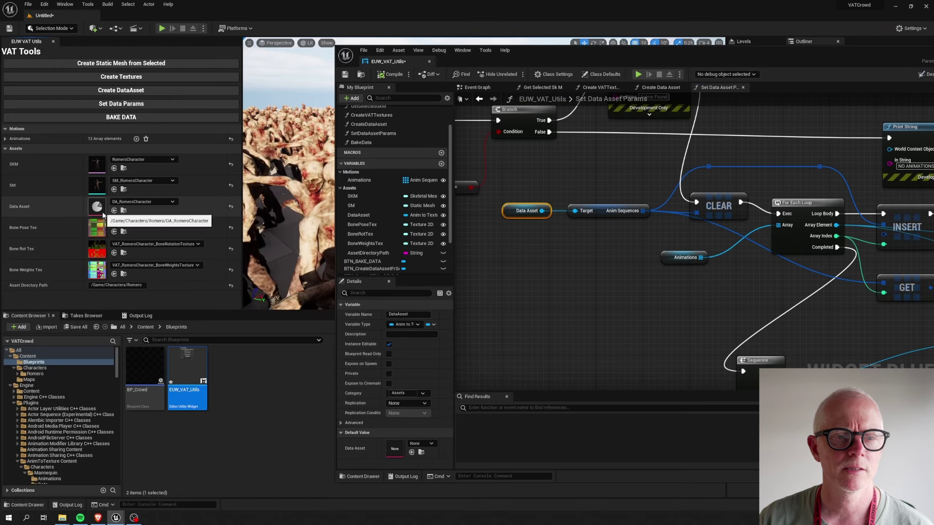
double_click(100, 210)
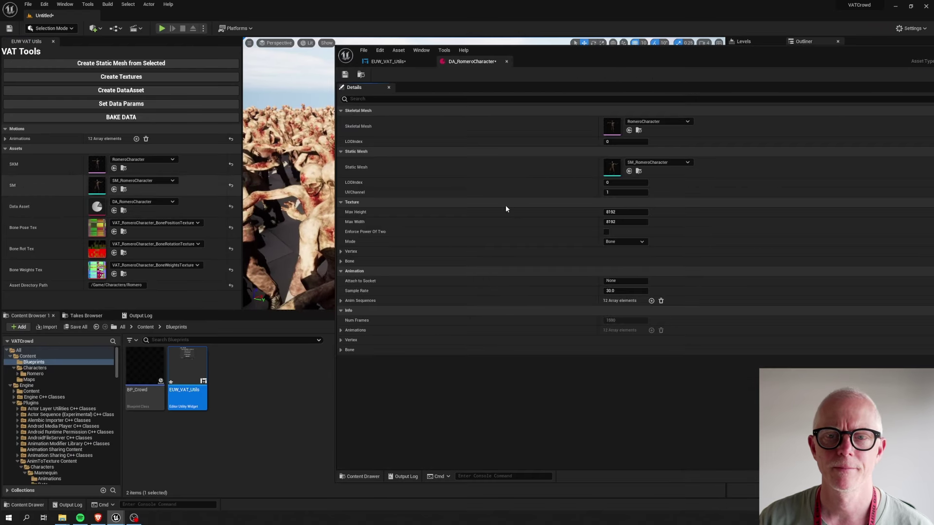
left_click(341, 301)
left_click(347, 310)
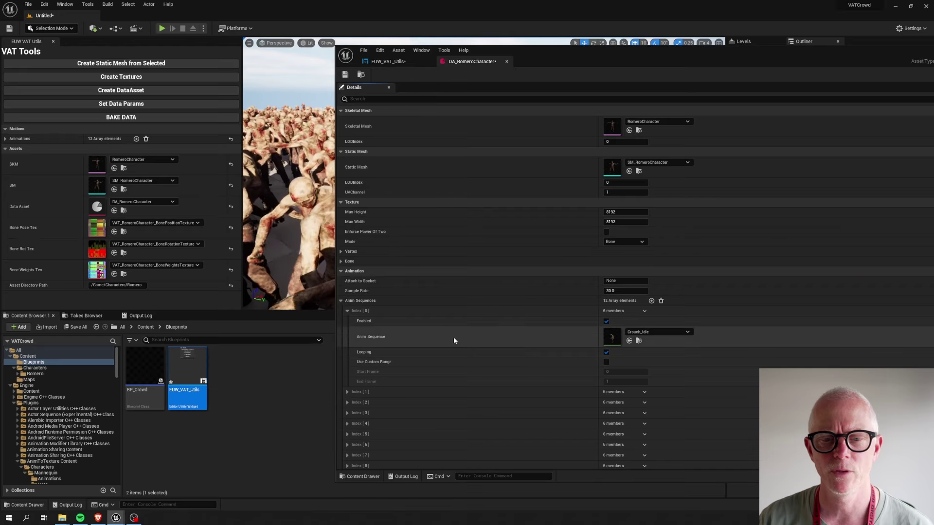
left_click(5, 138)
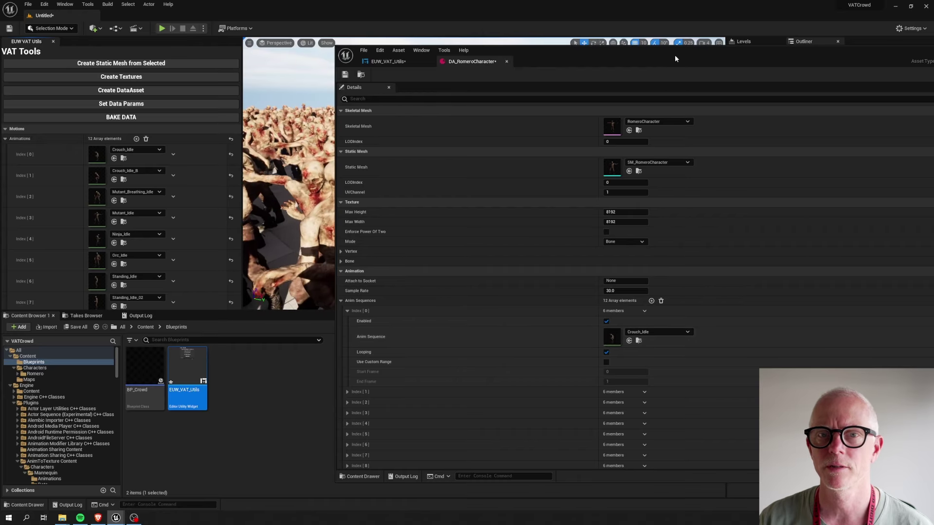
Return to the EUW_VAT_Utils graph and examine the loop's Insert, Get and Set members in AnimSequenceInfo nodes
left_click(389, 61)
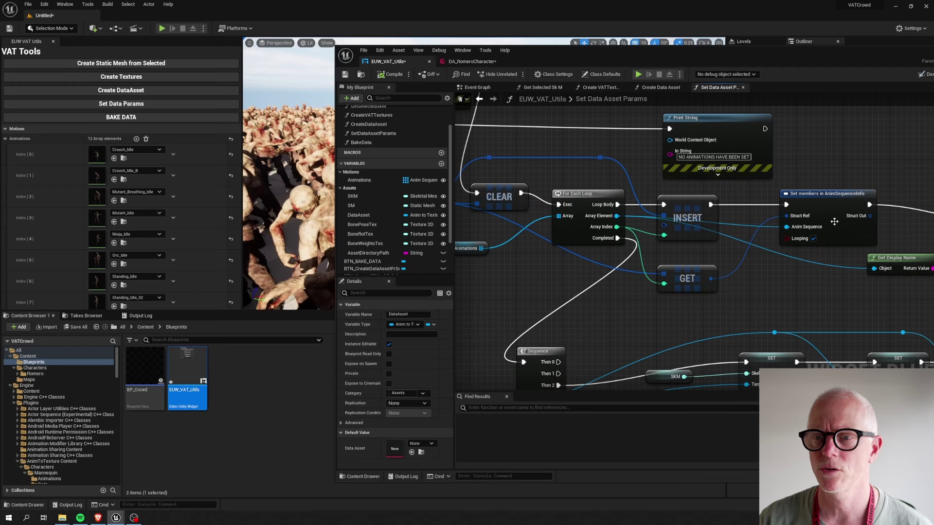
right_click_drag(556, 284, 631, 278)
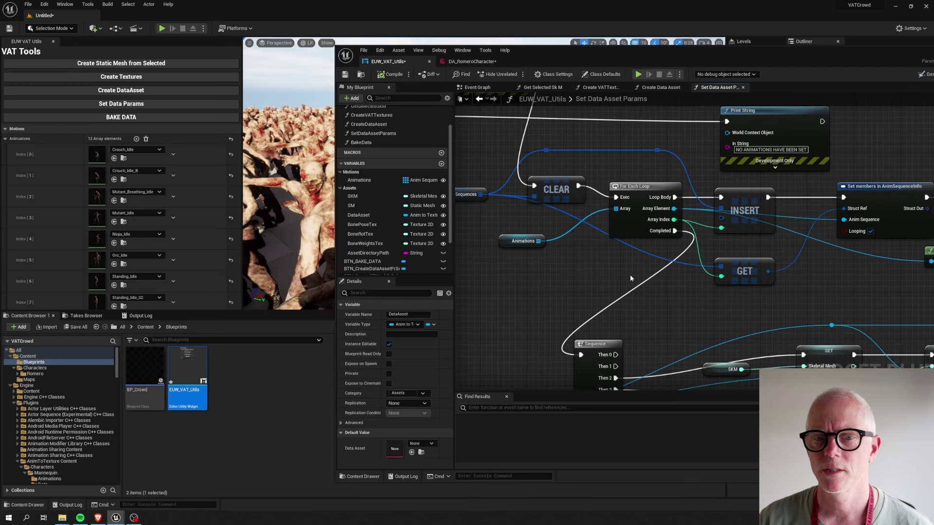
right_click_drag(864, 294, 684, 215)
scroll(729, 255, "down", 2)
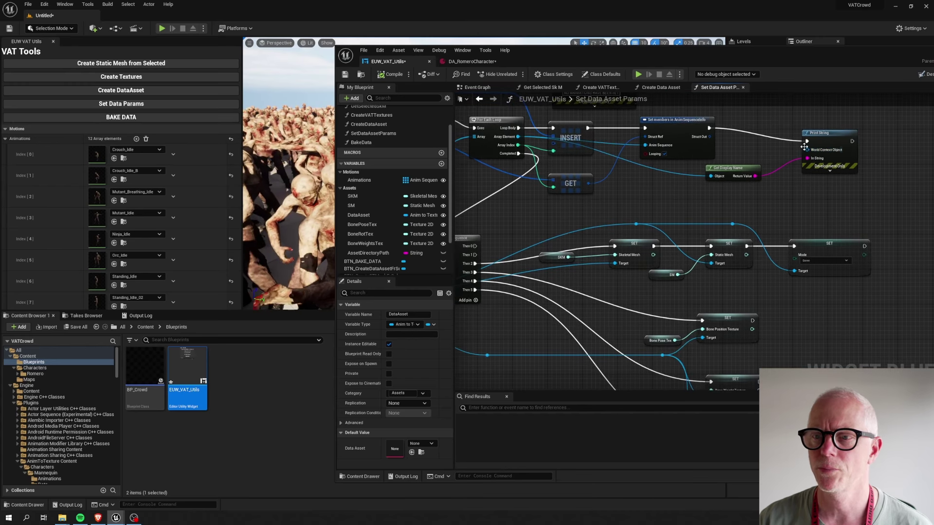
Examine the Sequence node's branches that set the data asset's skeletal mesh, static mesh, mode and bone textures
right_click_drag(549, 284, 602, 237)
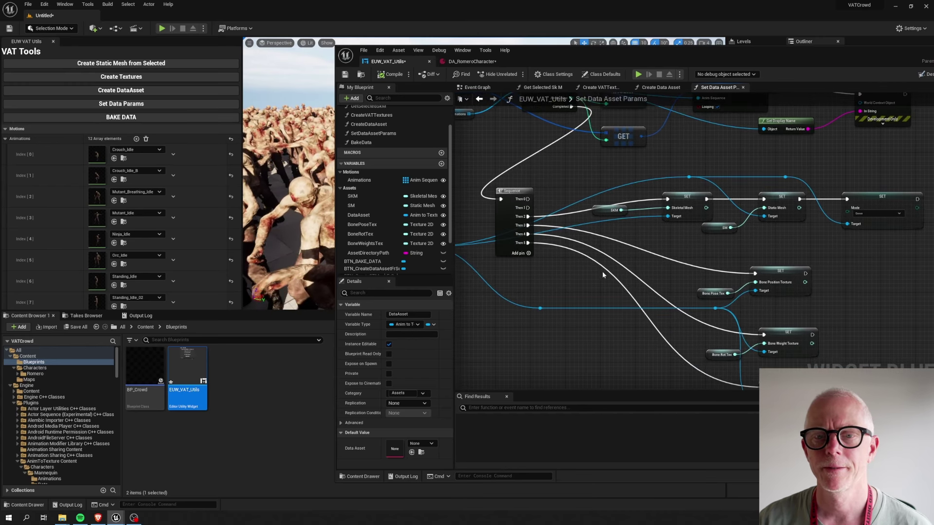
right_click_drag(603, 274, 503, 253)
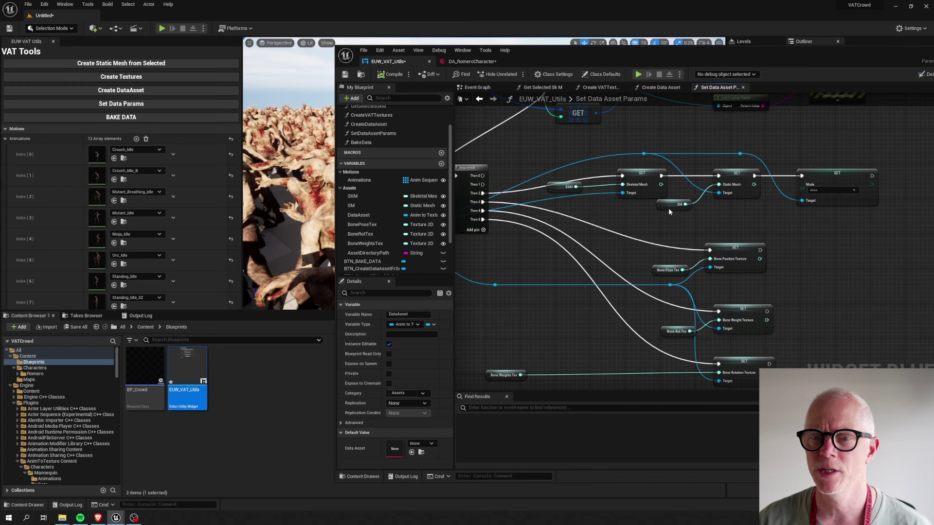
right_click_drag(459, 271, 501, 234)
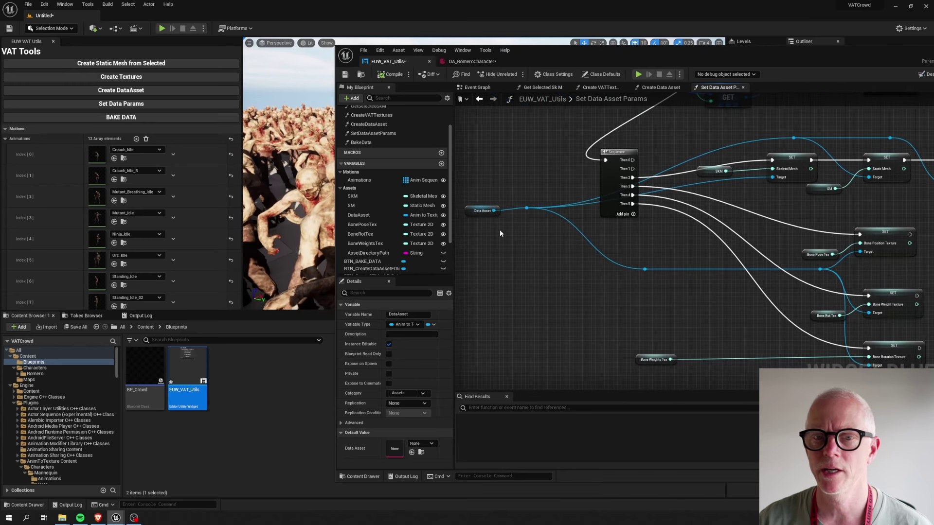
right_click_drag(617, 217, 468, 156)
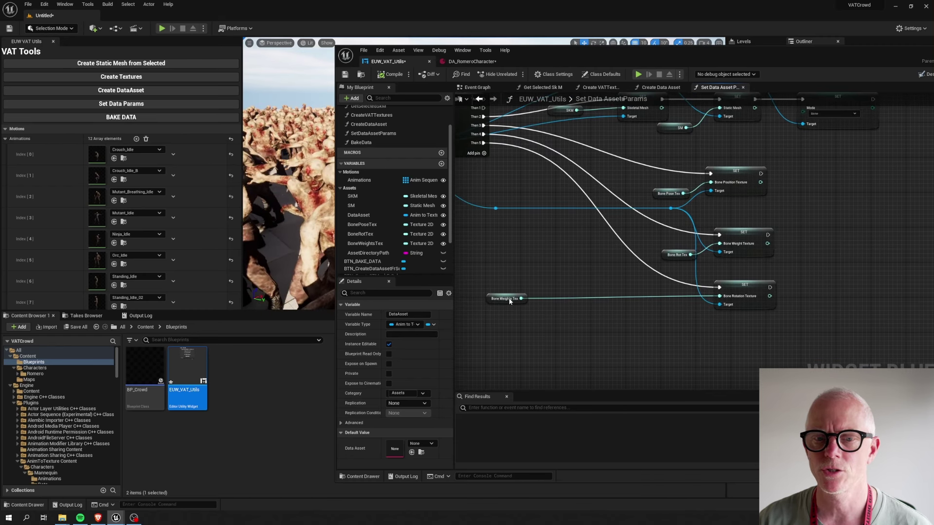
right_click_drag(468, 156, 530, 165)
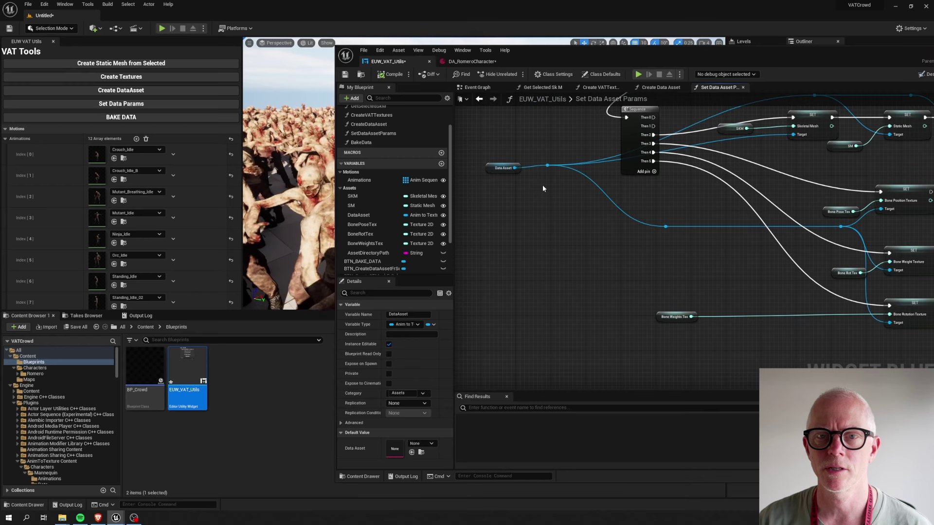
Open the Bake Data function from the event graph and inspect its Animation to Texture node with the Data Asset input
left_click(477, 87)
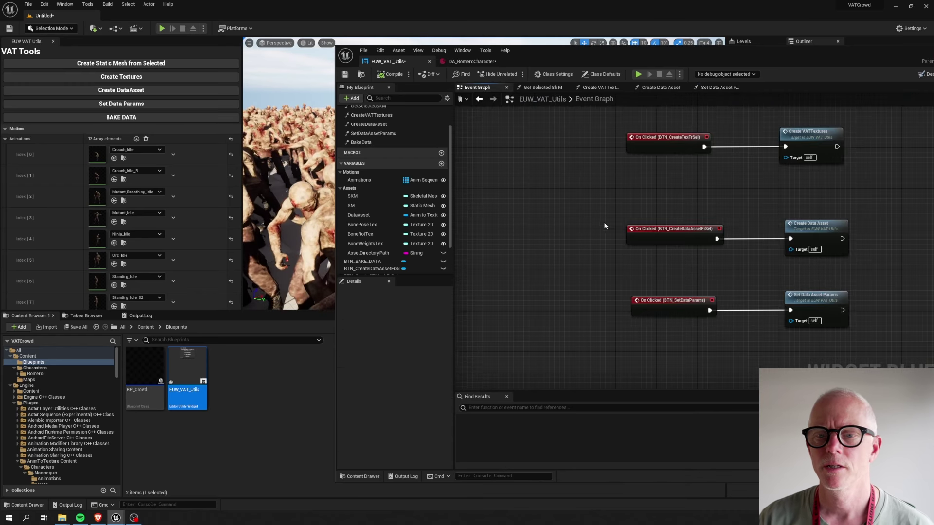
left_click_drag(590, 275, 834, 329)
right_click_drag(581, 349, 579, 215)
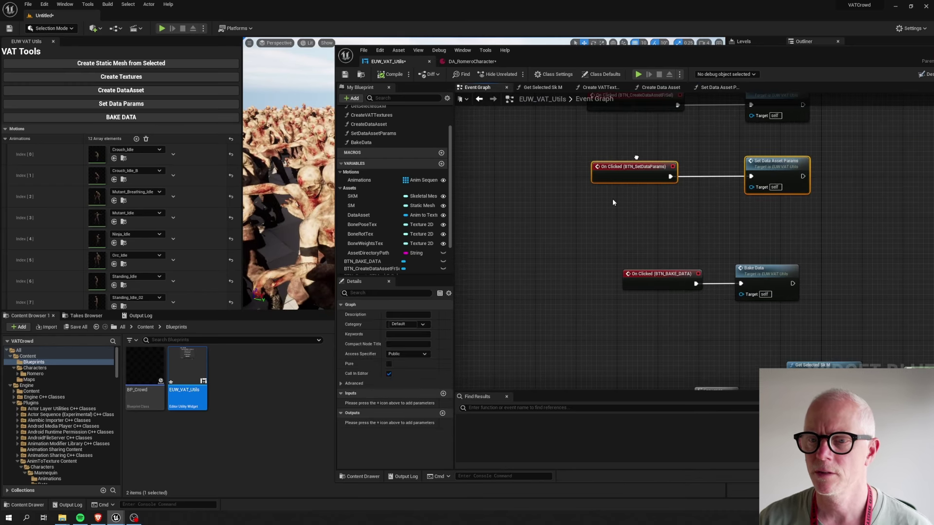
left_click_drag(579, 215, 829, 314)
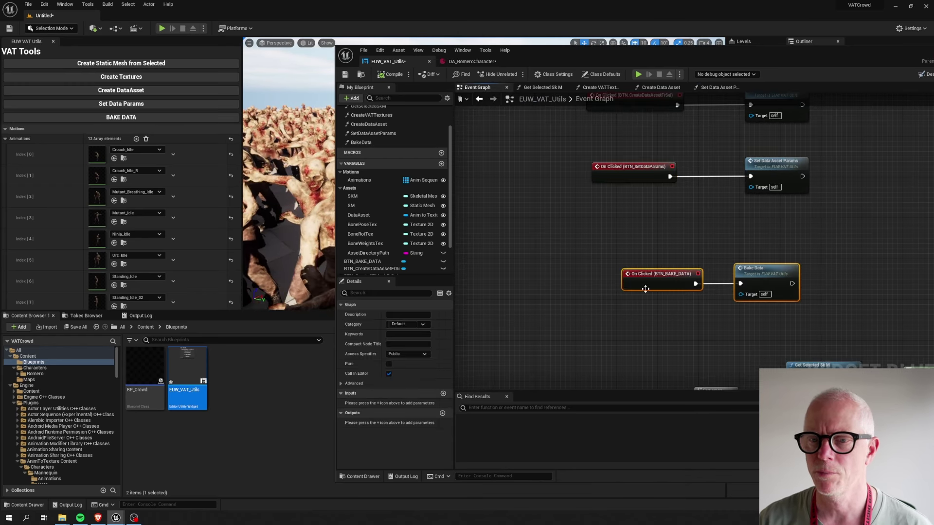
double_click(759, 274)
right_click_drag(461, 221, 610, 177)
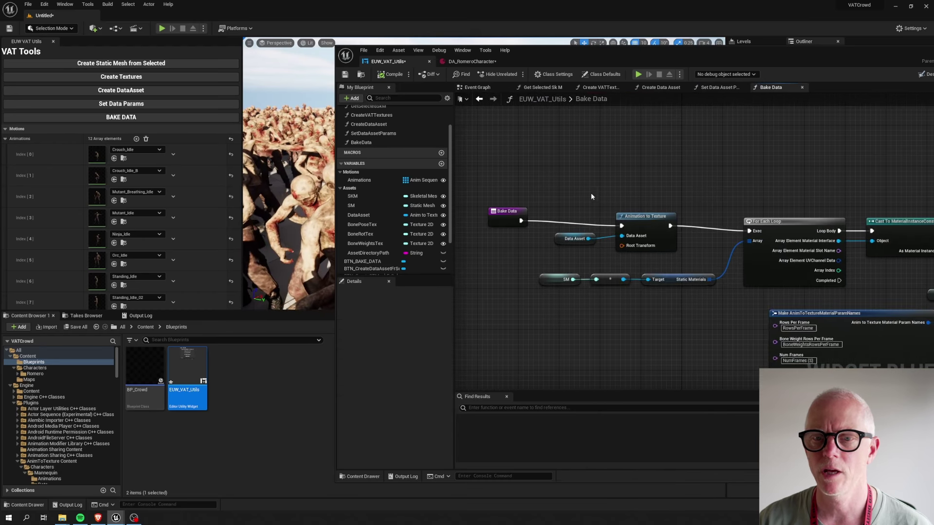
left_click_drag(627, 200, 575, 244)
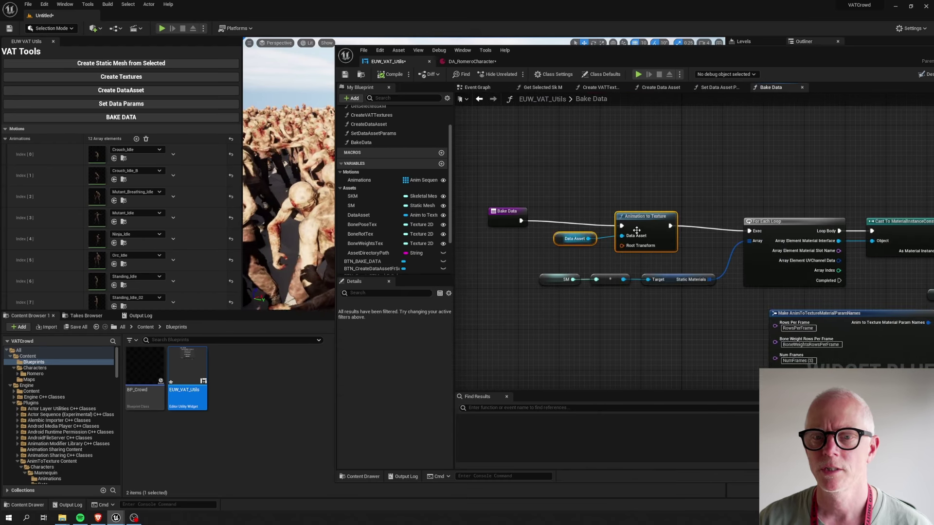
Trace Bake Data from the static materials loop through the material instance cast and the Make AnimToTextureMaterialParamNames node
right_click_drag(773, 196, 727, 151)
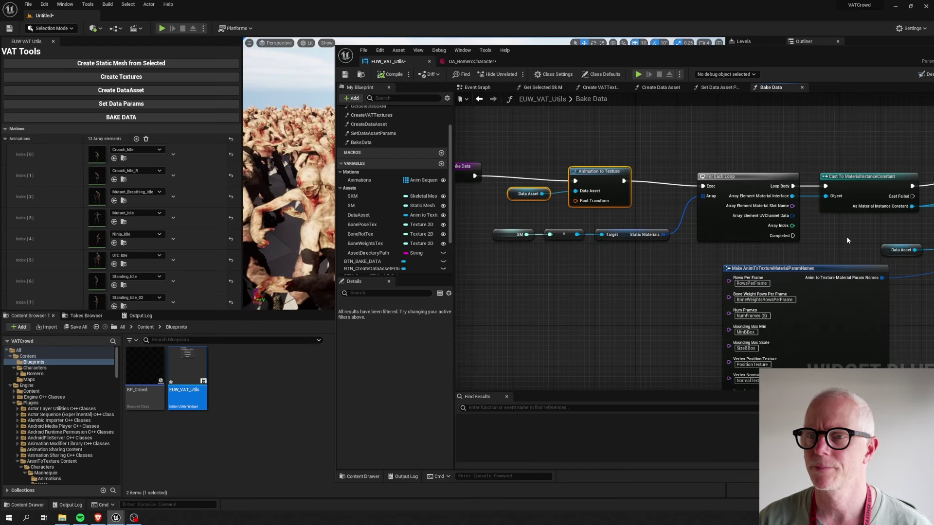
right_click_drag(846, 240, 613, 263)
scroll(643, 208, "down", 2)
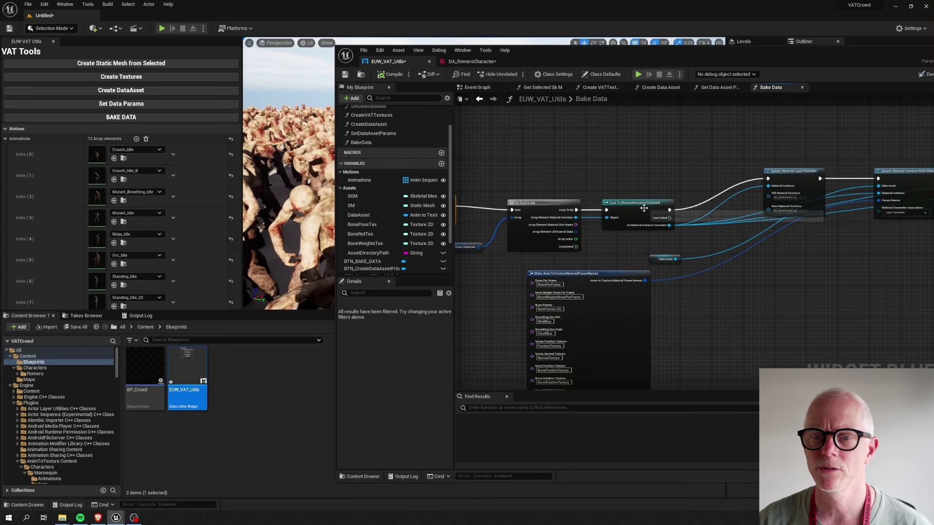
right_click_drag(549, 184, 616, 146)
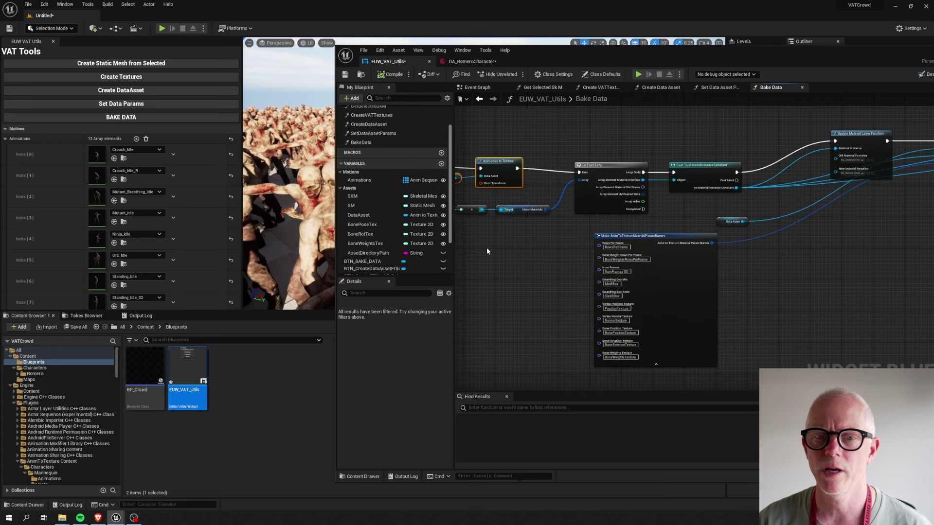
right_click_drag(486, 251, 589, 265)
scroll(590, 264, "up", 2)
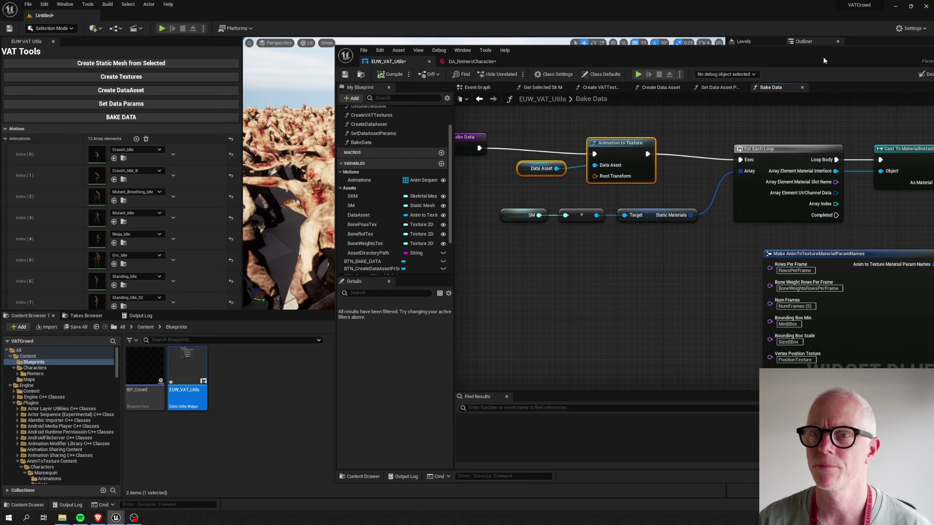
Maximize the blueprint editor and inspect Bake Data's Cast To MaterialInstanceConstant and the old and new functions of Update Material Layer Function
left_click_drag(712, 52, 606, 42)
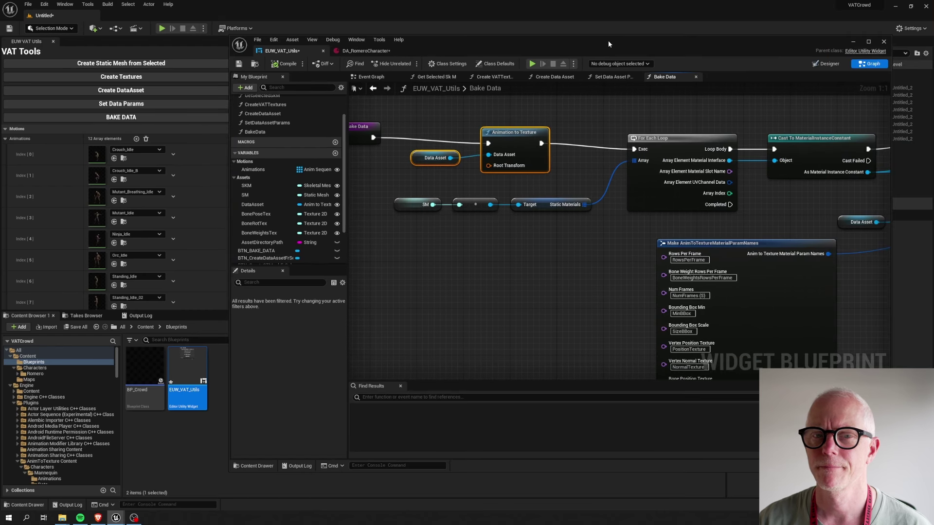
double_click(608, 40)
right_click_drag(313, 208, 266, 243)
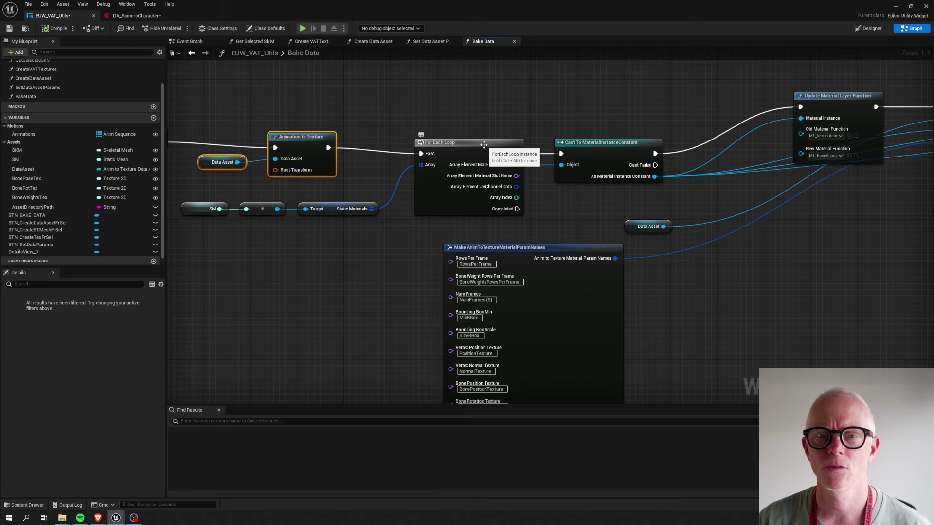
left_click(608, 146)
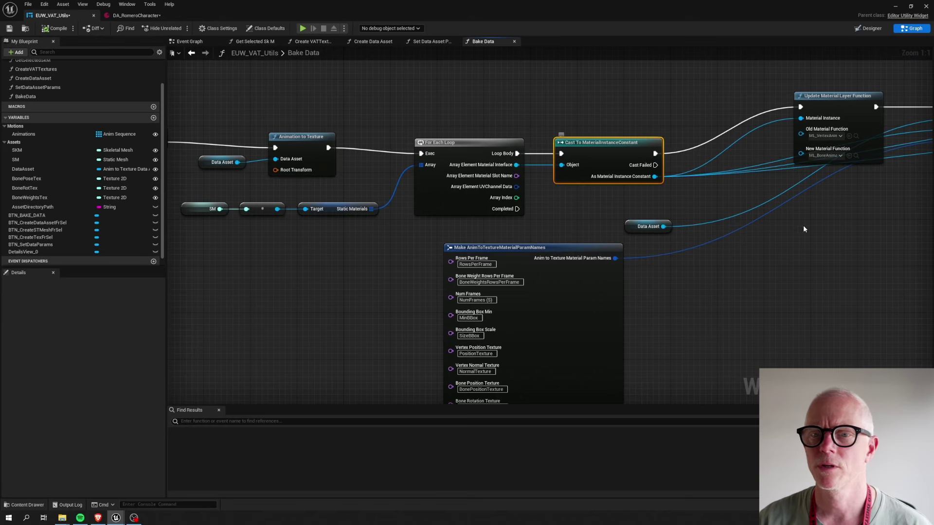
right_click_drag(827, 227, 704, 234)
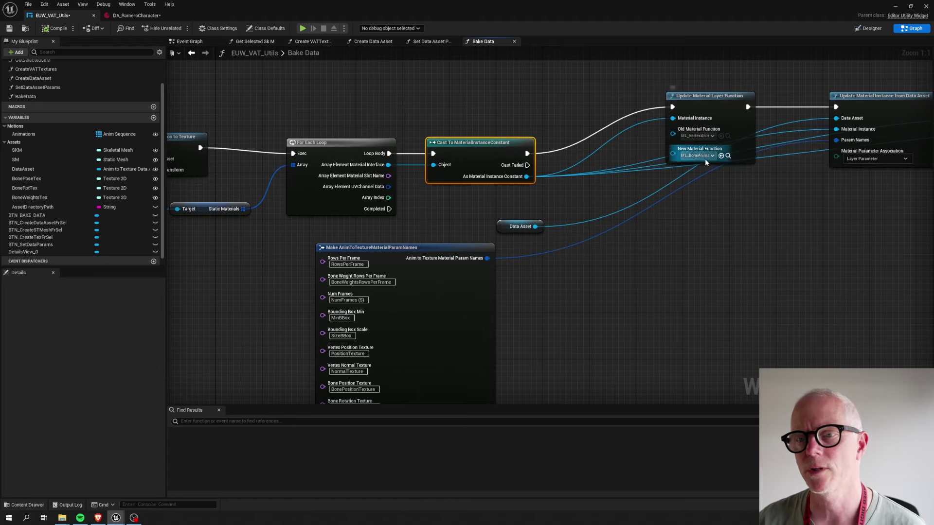
Inspect Bake Data's Update Material Instance from Data Asset node and reposition the Data Asset variable node closer to it
right_click_drag(850, 265, 535, 257)
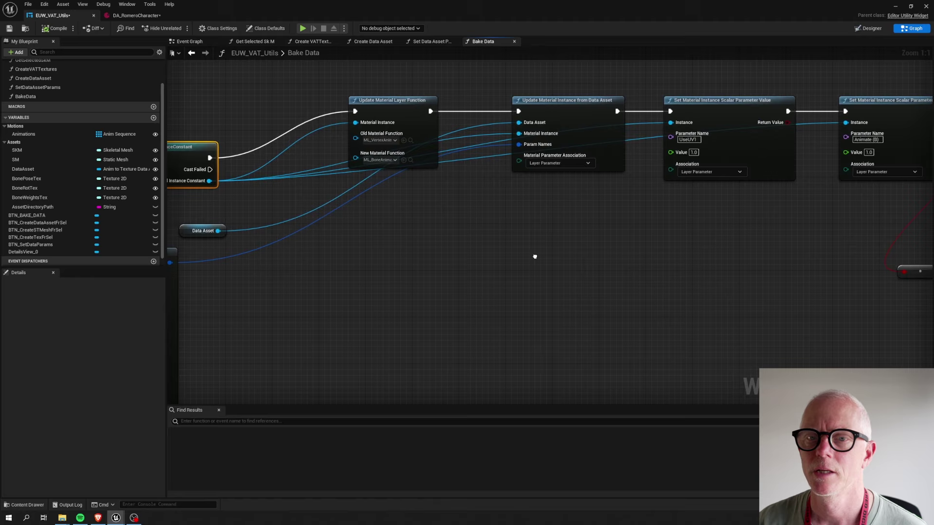
left_click(541, 111)
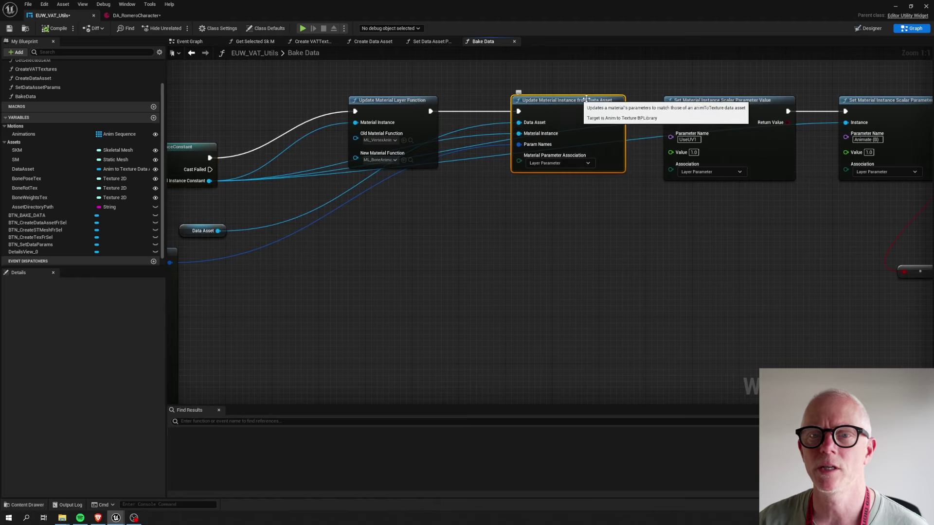
right_click_drag(430, 238, 647, 218)
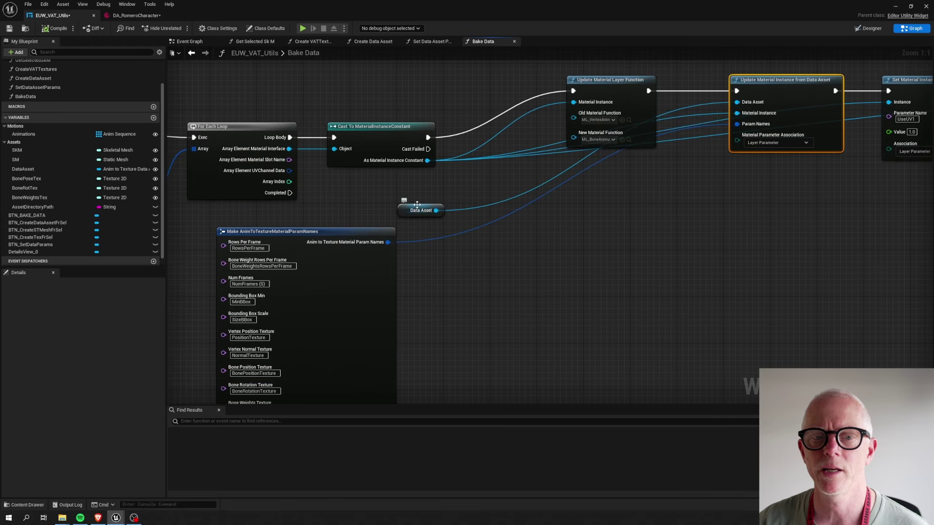
left_click_drag(417, 204, 562, 222)
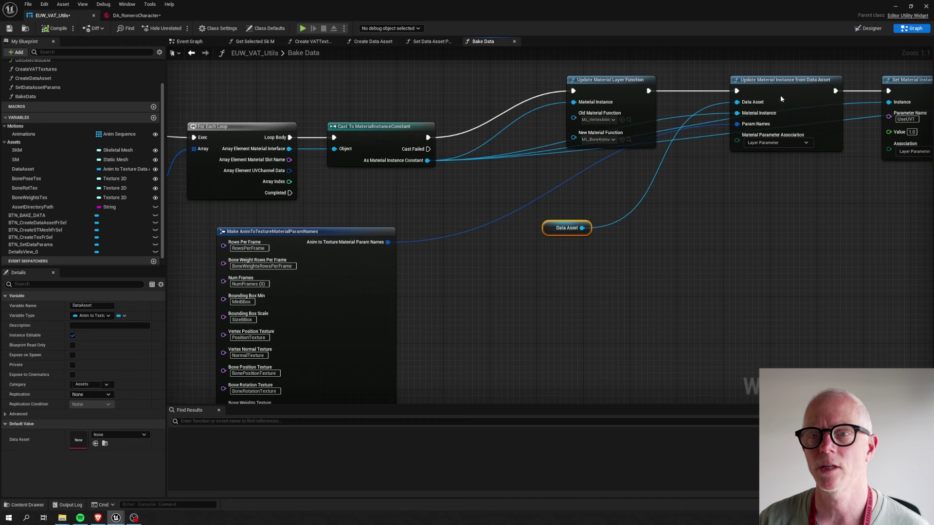
Examine the two Set Material Instance Scalar Parameter Value nodes for UseUV1 and Animate (B), then trace Bake Data back to its start
right_click_drag(829, 233, 409, 242)
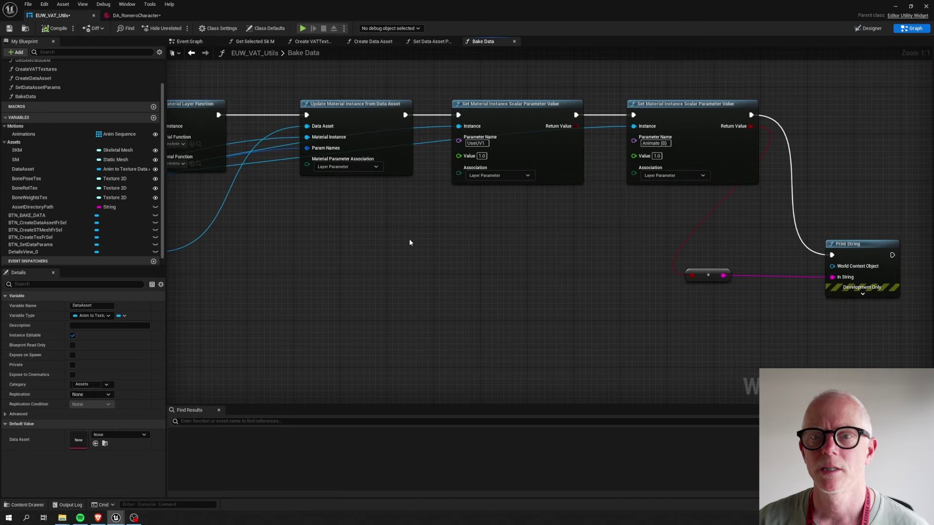
left_click_drag(511, 89, 683, 173)
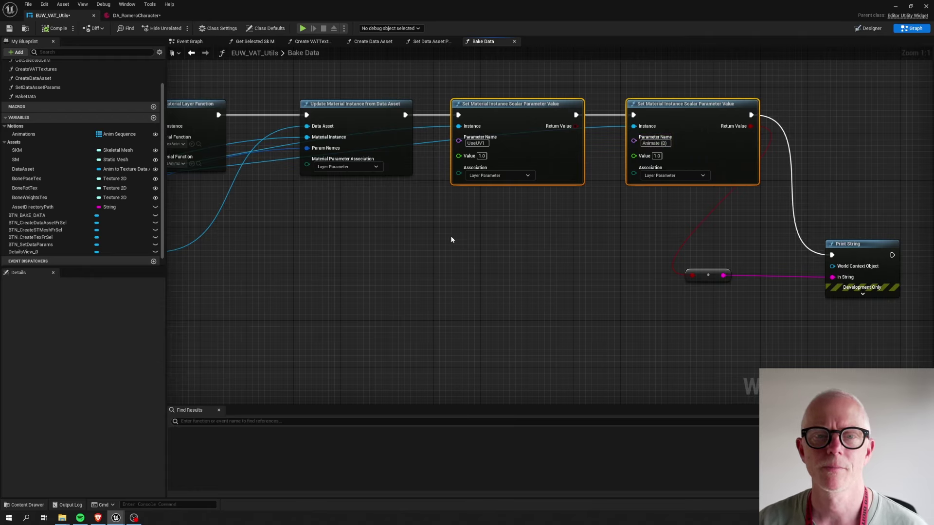
right_click_drag(433, 232, 501, 239)
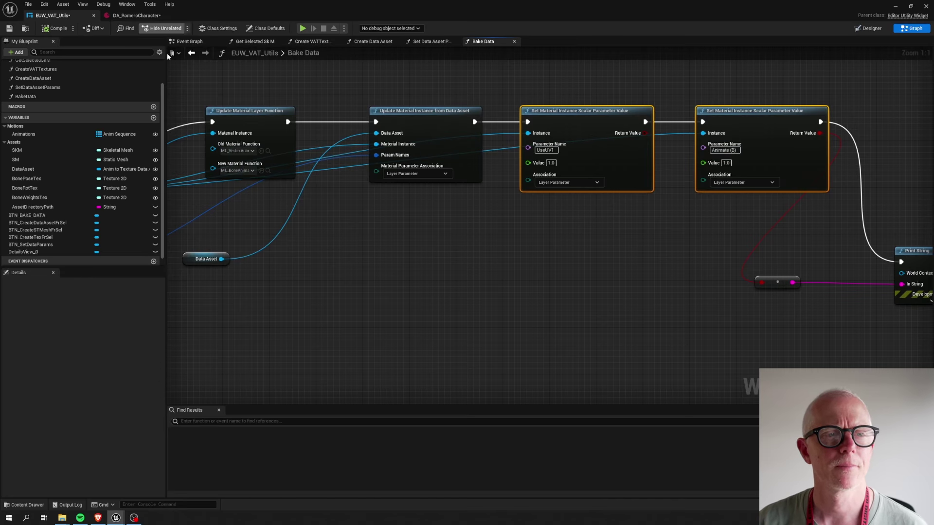
scroll(372, 260, "down", 3)
left_click(163, 29)
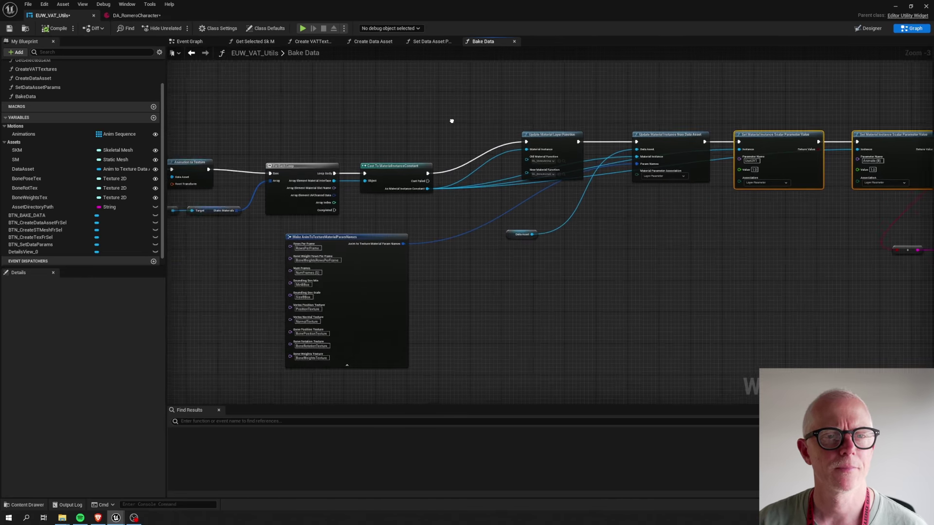
right_click_drag(501, 190, 615, 185)
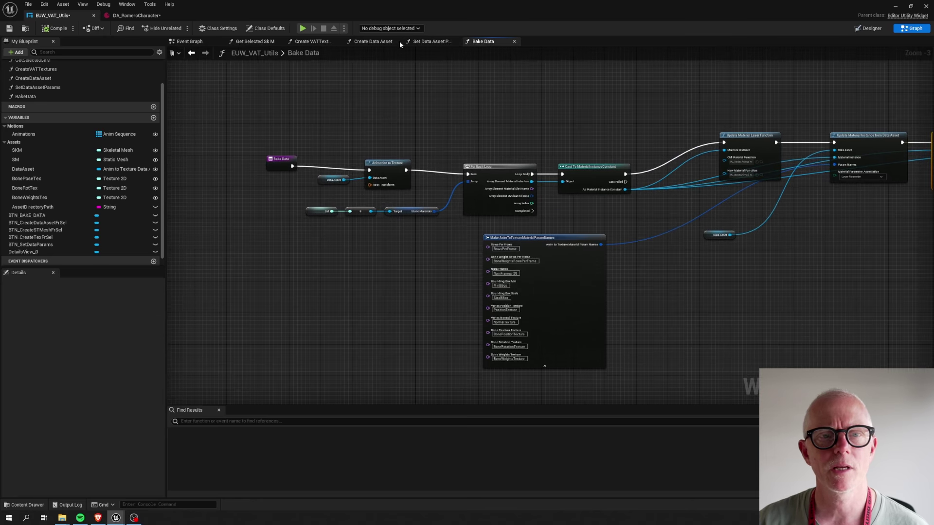
Review the Event Graph's Sequence network that chains static mesh conversion, texture creation, data asset creation, parameter setup and baking
left_click(192, 41)
scroll(623, 148, "down", 3)
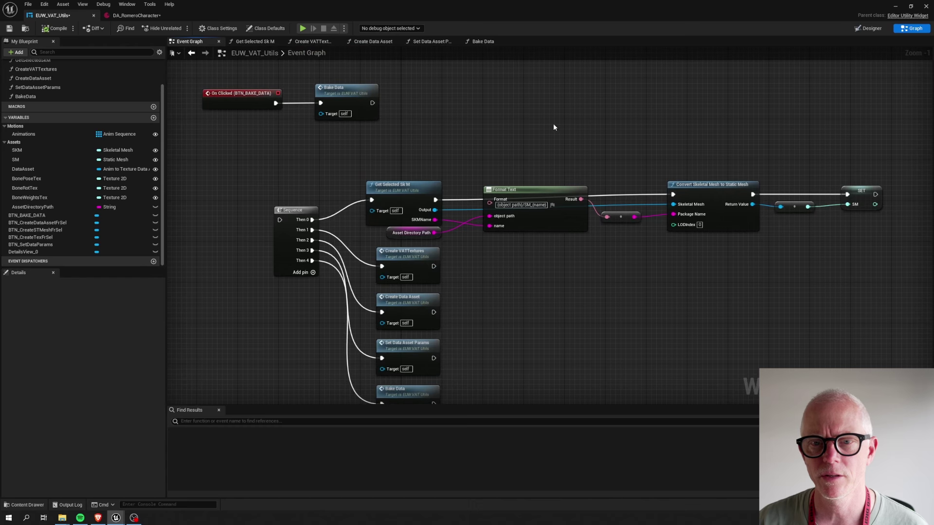
left_click_drag(326, 143, 762, 333)
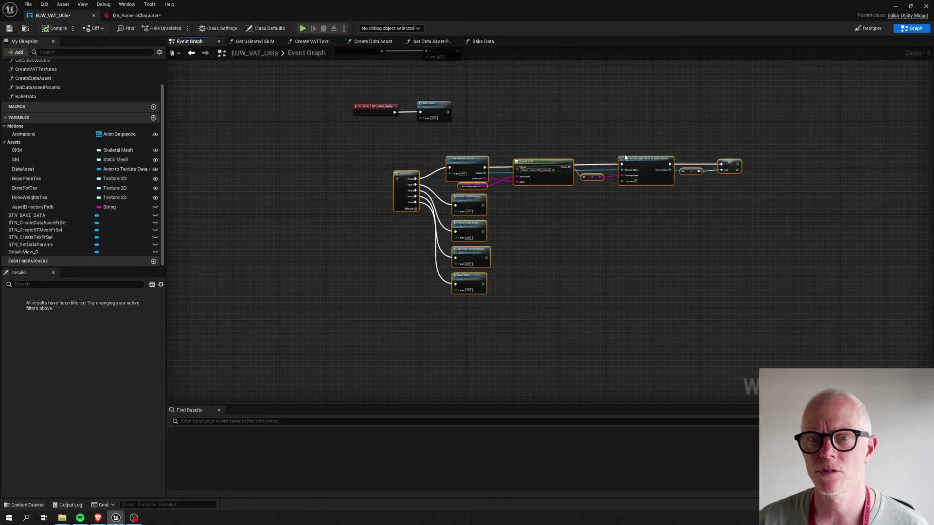
left_click(602, 195)
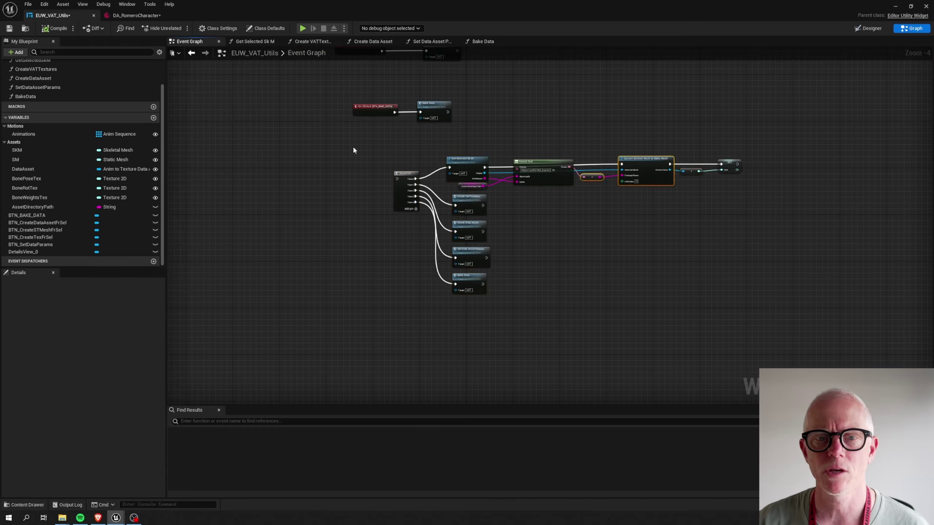
left_click_drag(357, 152, 806, 315)
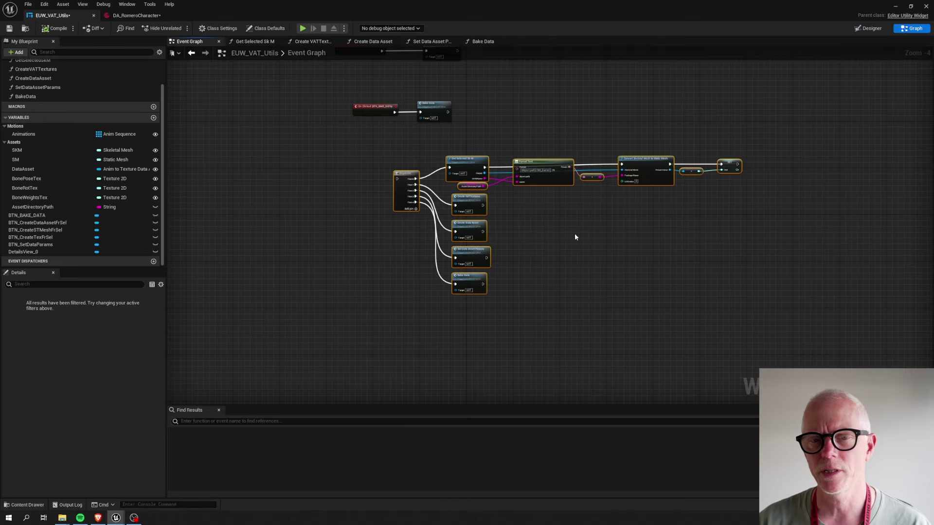
right_click_drag(574, 233, 646, 326)
Close the EUW_VAT_Utils blueprint editor and open the BP_Crowd blueprint from the Blueprints folder
left_click(911, 6)
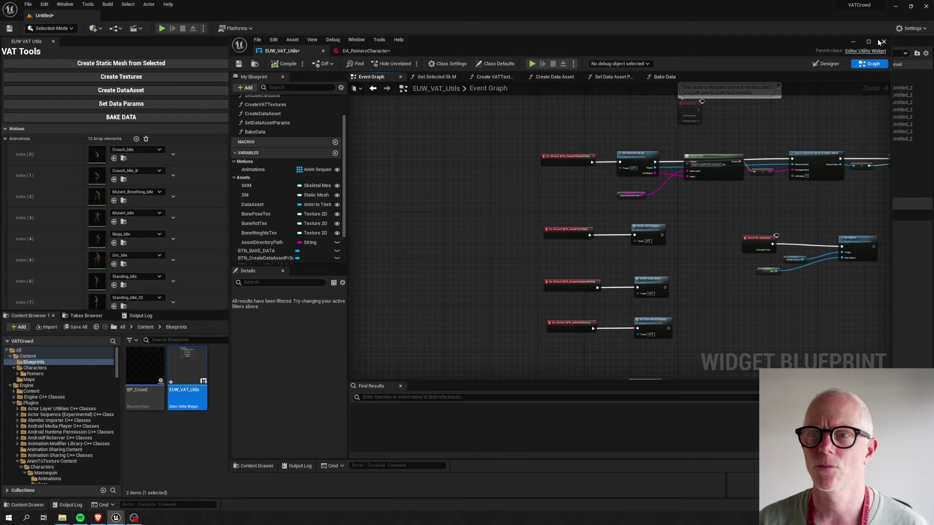
left_click(883, 40)
left_click(138, 377)
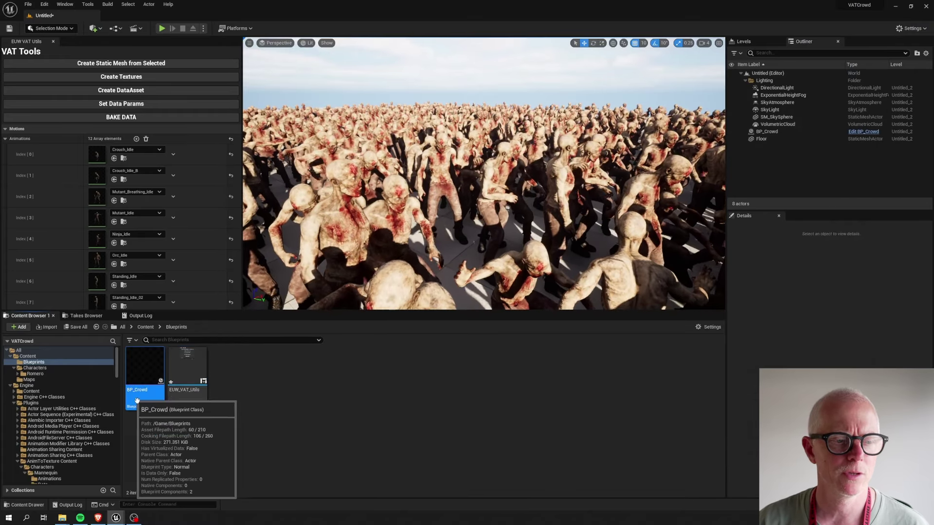
double_click(138, 375)
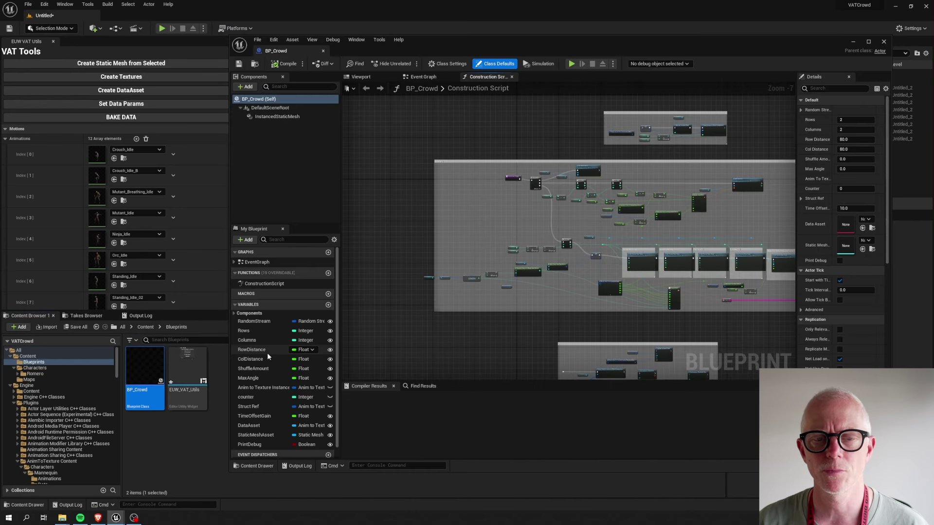
Inspect the Set Static Mesh node in BP_Crowd's Construction Script and the InstancedStaticMesh component's mesh and materials
scroll(467, 222, "up", 5)
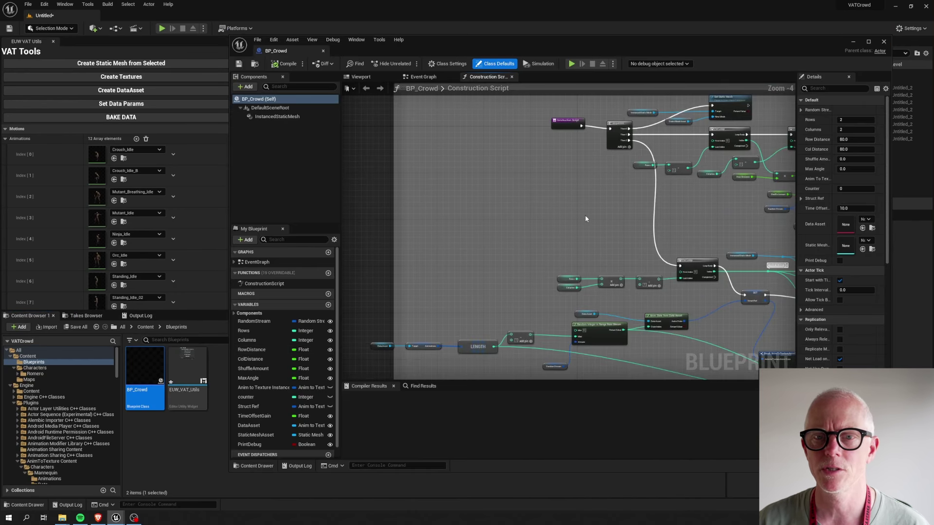
right_click_drag(487, 275, 454, 254)
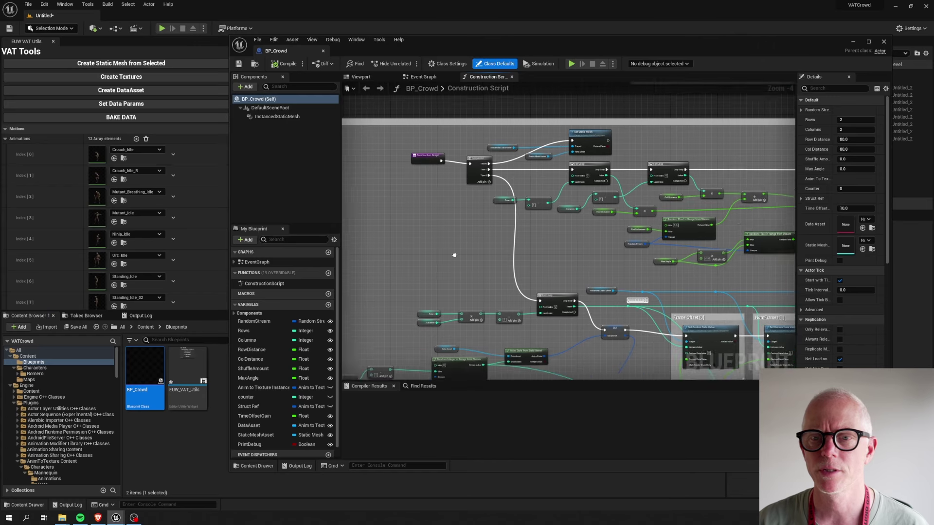
scroll(454, 254, "up", 3)
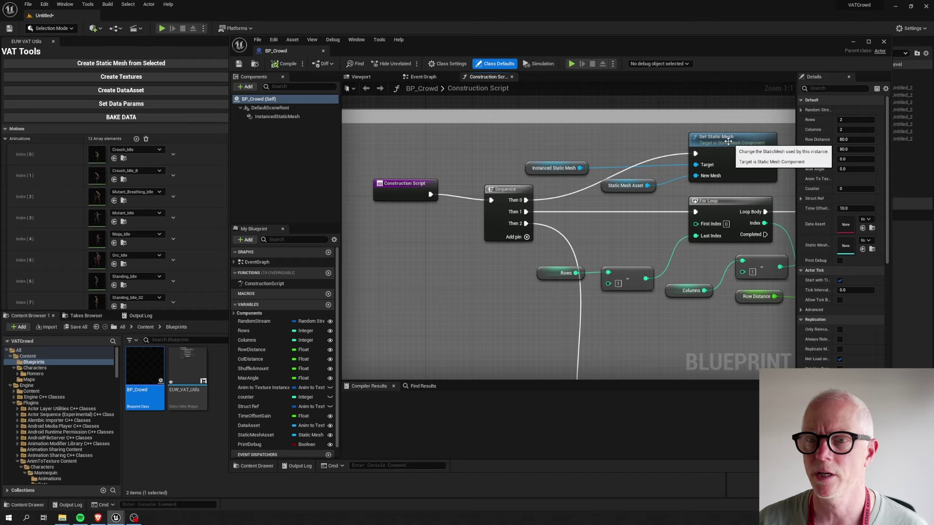
left_click(719, 139)
left_click(283, 118)
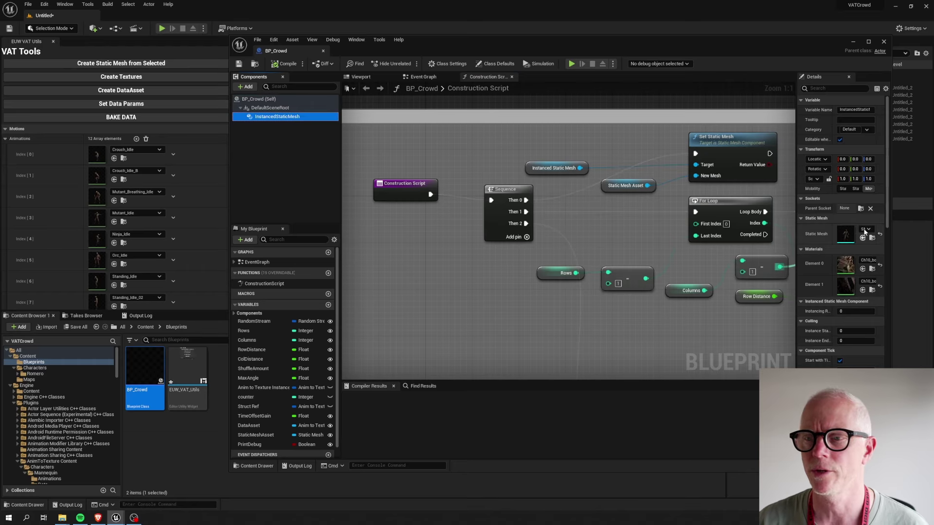
Examine the nested For Loop nodes driven by Rows and Columns in BP_Crowd's Construction Script
right_click_drag(693, 323, 593, 302)
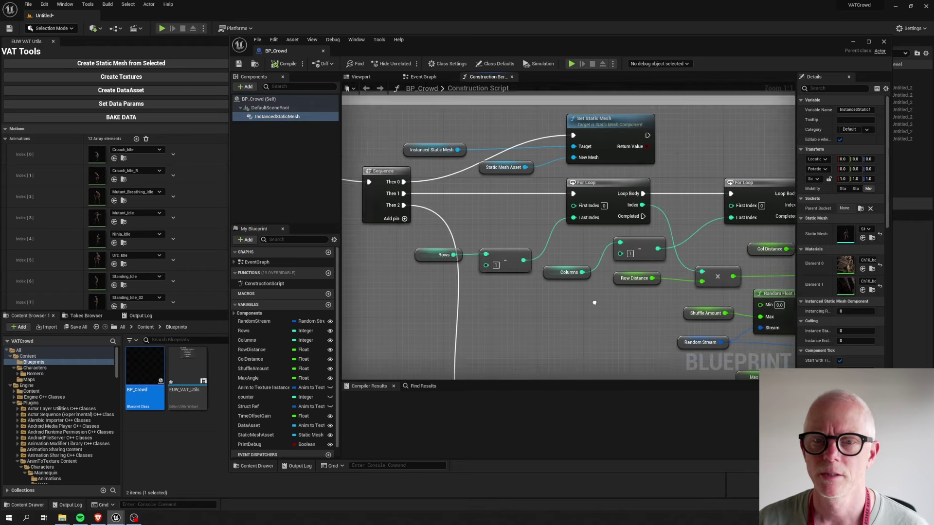
left_click(613, 172)
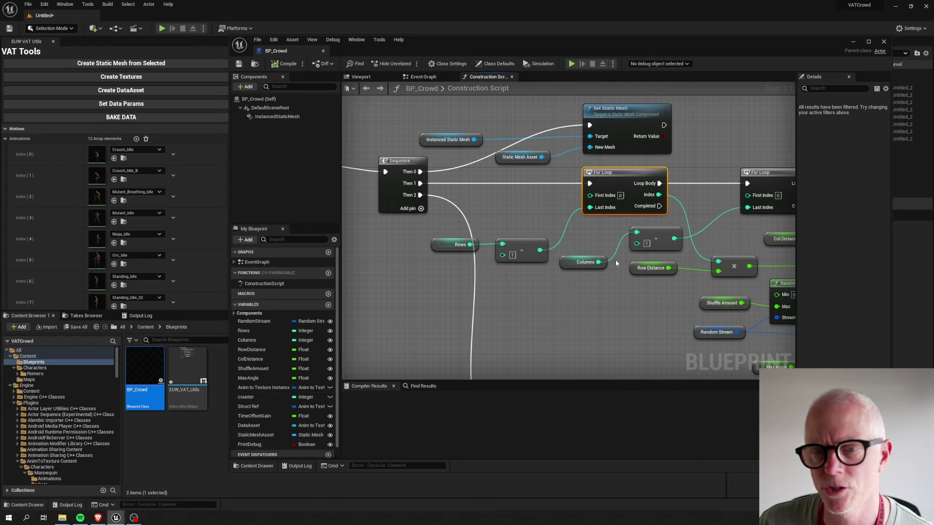
right_click_drag(656, 312, 482, 289)
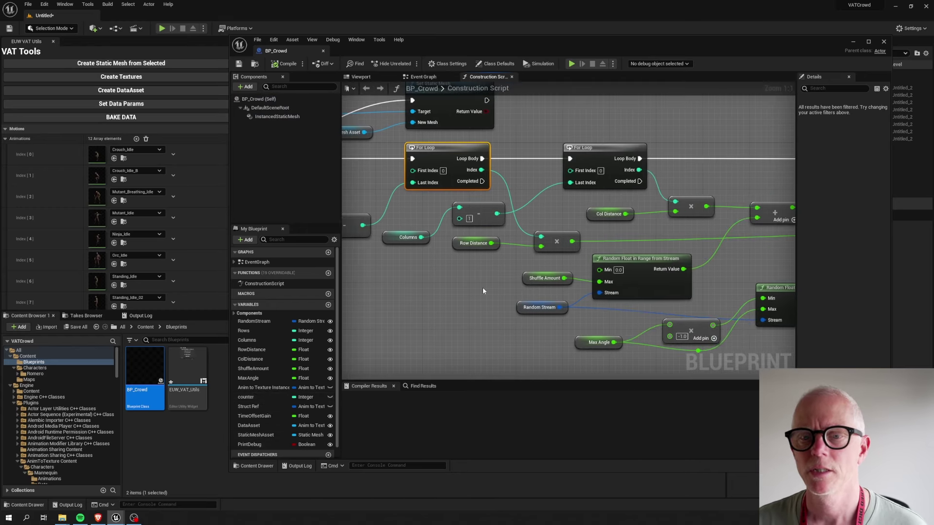
scroll(482, 288, "down", 2)
right_click_drag(720, 263, 660, 198)
Trace the distance, shuffle and random angle inputs through Make Transform to the Add Instance node
scroll(660, 199, "down", 2)
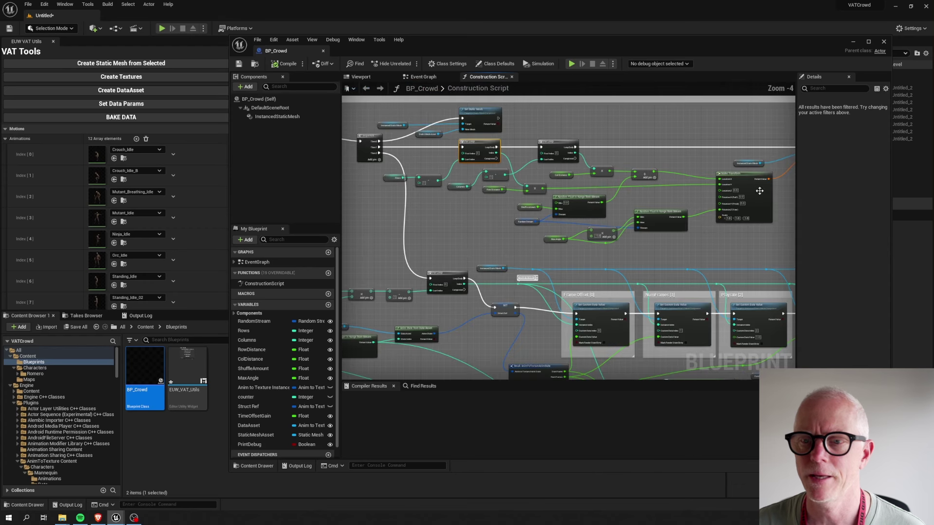
left_click(745, 180)
scroll(683, 228, "up", 1)
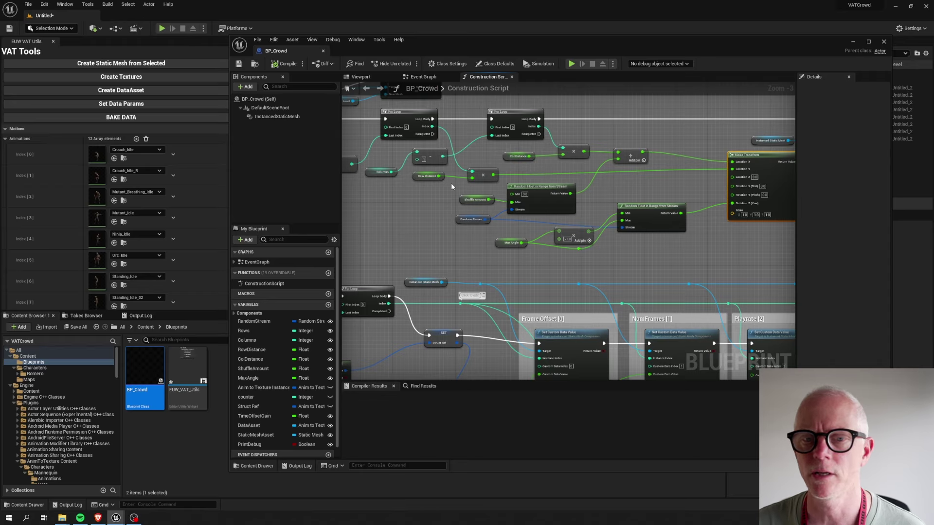
right_click_drag(645, 255, 542, 262)
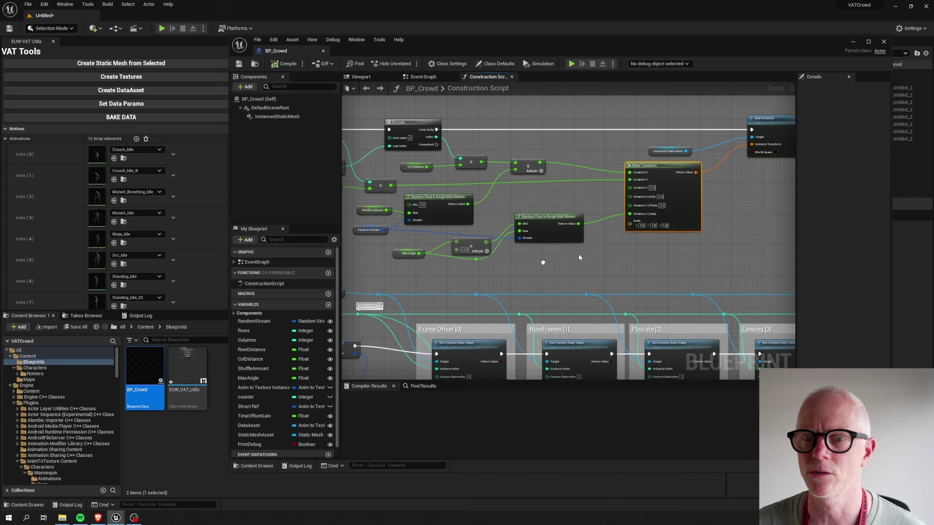
right_click_drag(668, 203, 590, 195)
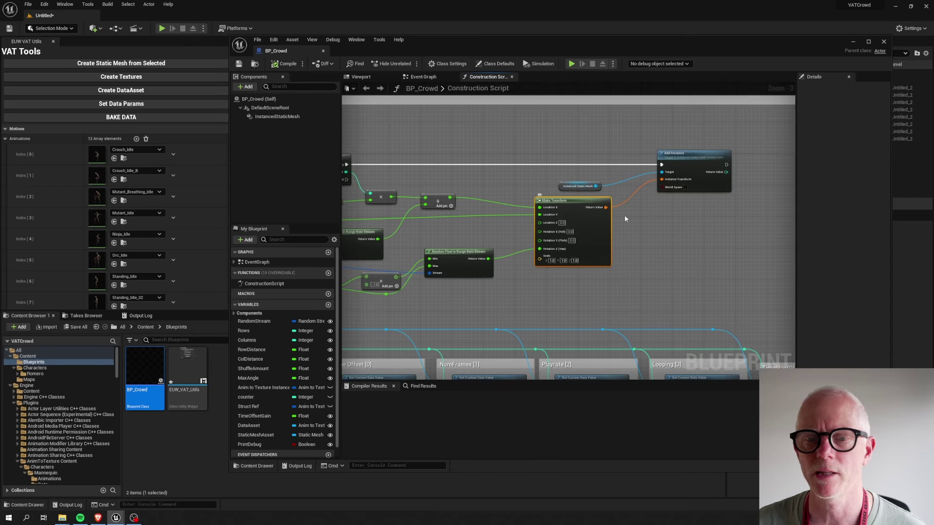
Examine the Sequence's Then 2 loop, its Rows times Columns count and the random animation state taken from the data asset
right_click_drag(524, 299, 663, 143)
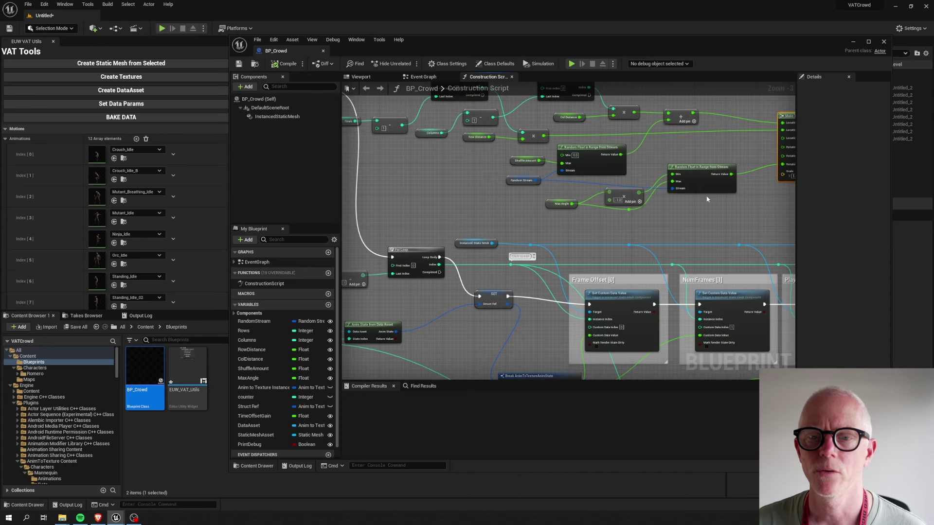
right_click_drag(455, 219, 640, 120)
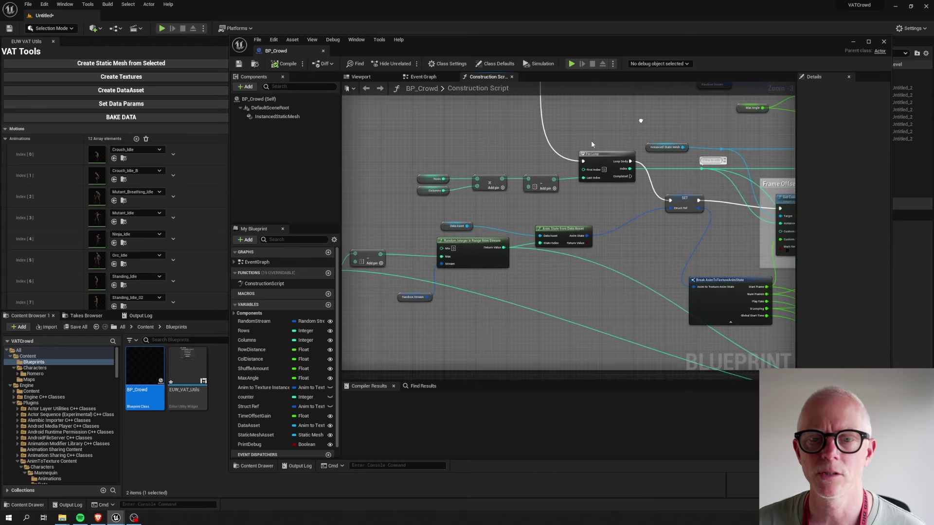
left_click_drag(405, 170, 560, 203)
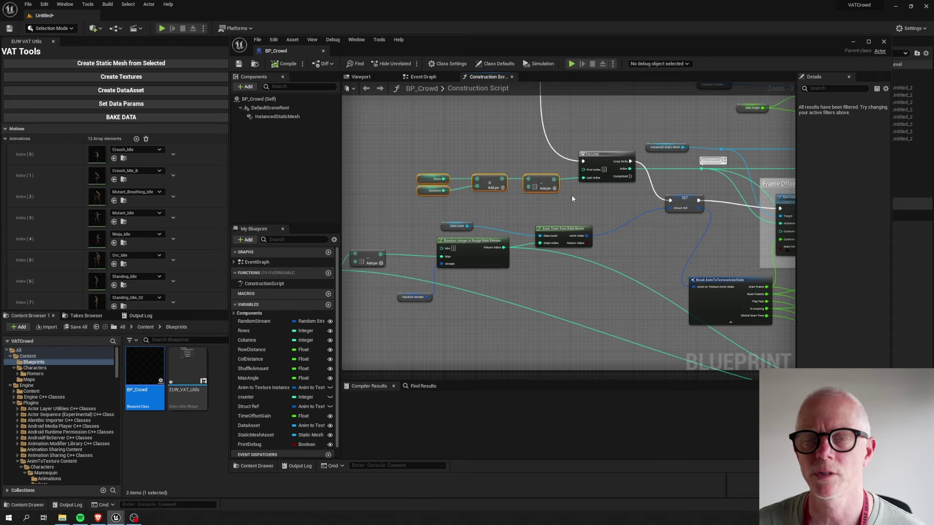
right_click_drag(599, 201, 551, 178)
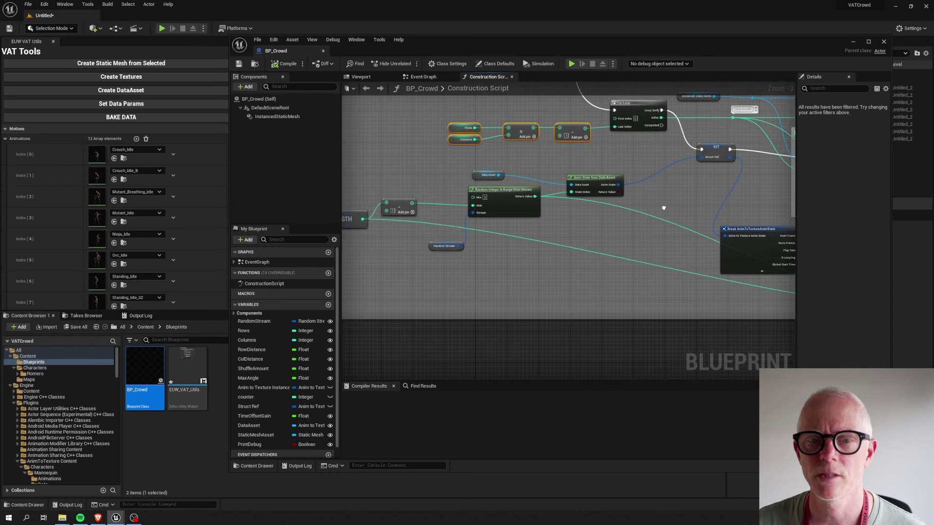
Review the Set Custom Data Value nodes for frame offset, number of frames, play rate, looping and time start offset
right_click_drag(552, 227, 347, 234)
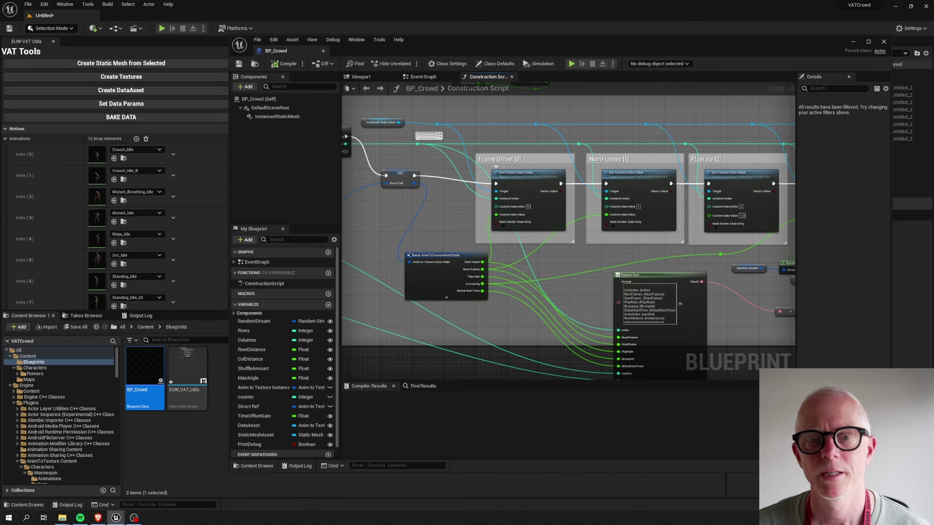
right_click_drag(543, 199, 414, 194)
scroll(495, 183, "down", 1)
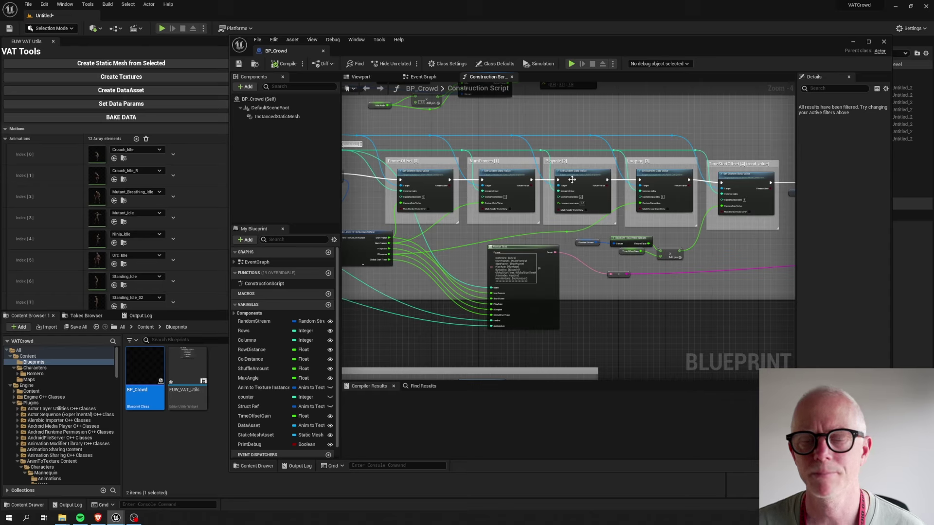
Open the InstancedStaticMesh component's Element 0 material instance and inspect its ML_BoneAnimation layer parameters
left_click(299, 117)
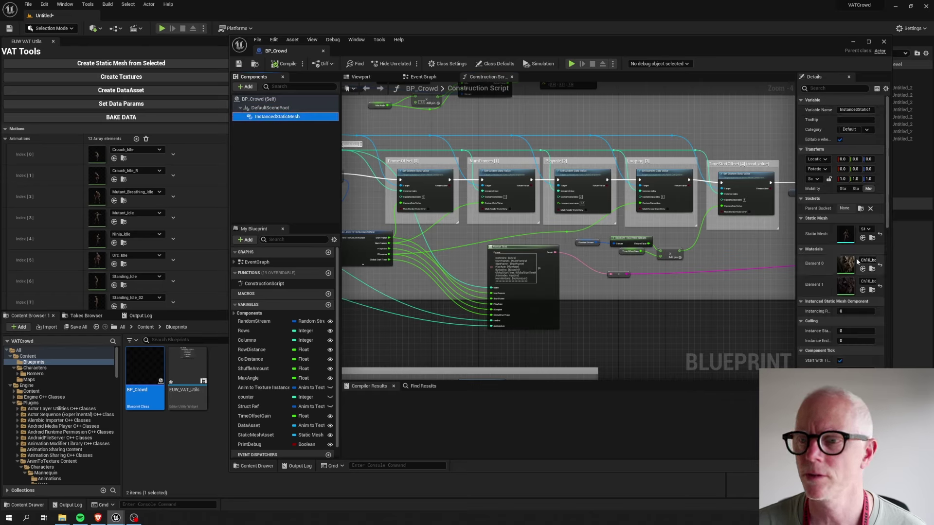
double_click(845, 265)
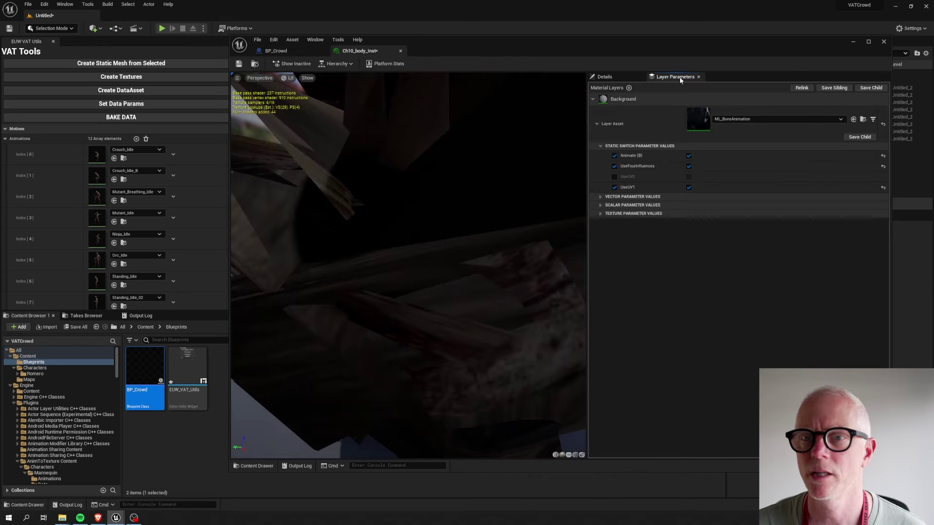
Open the ML_BoneAnimation material layer and examine the PerInstanceCustomData parameters feeding its GetFrame node
double_click(700, 123)
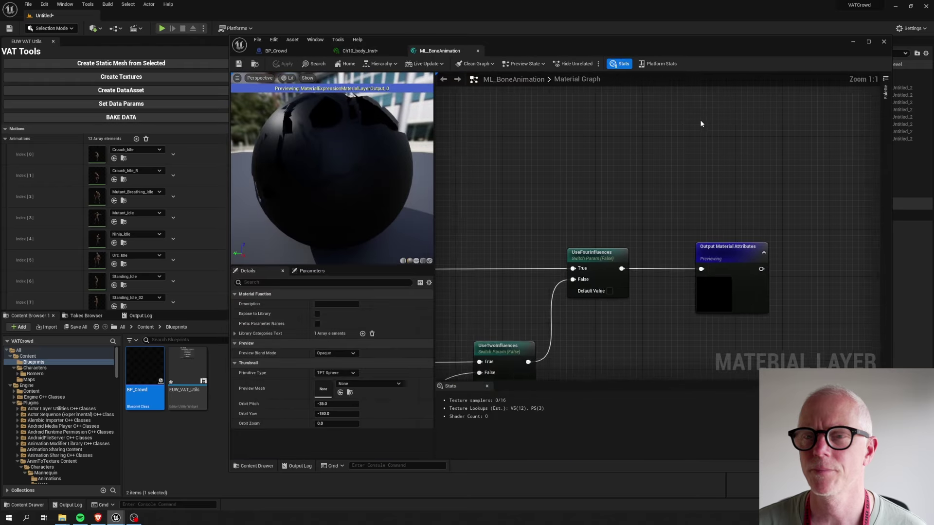
scroll(681, 141, "down", 7)
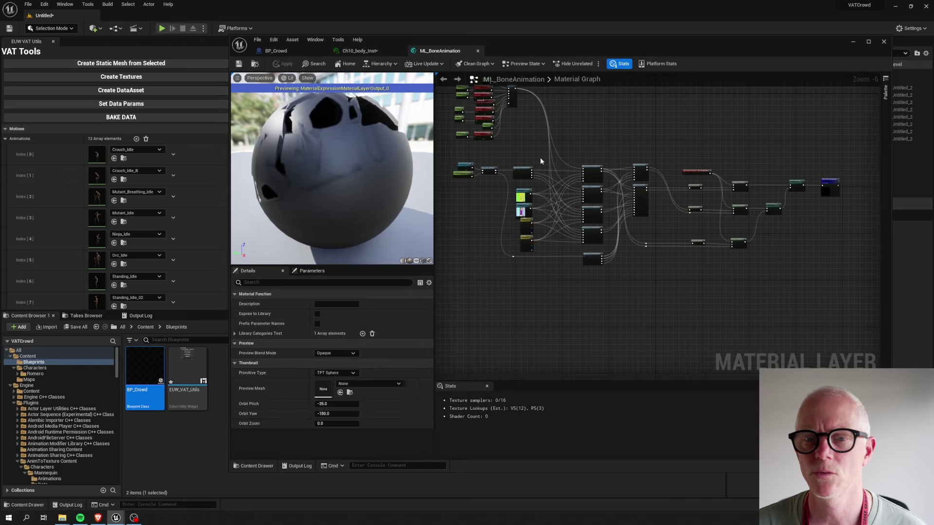
scroll(616, 115, "up", 4)
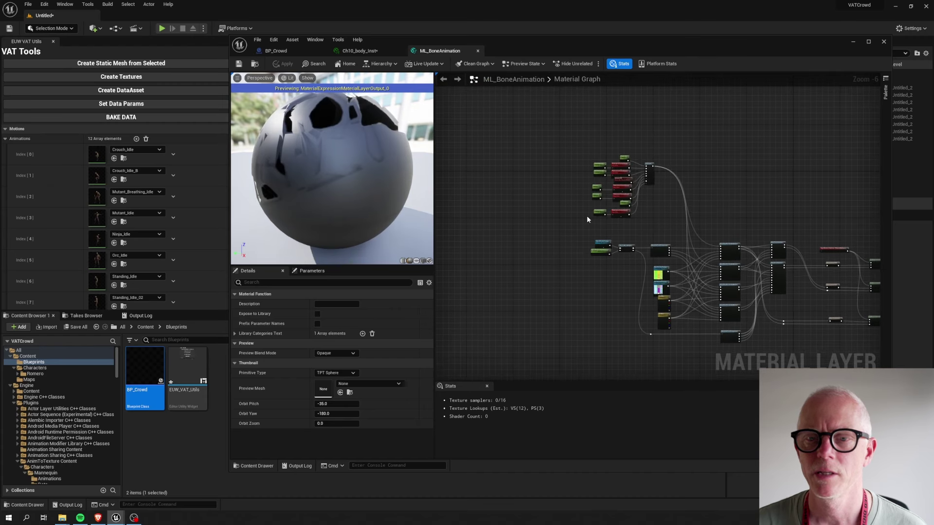
scroll(682, 283, "up", 2)
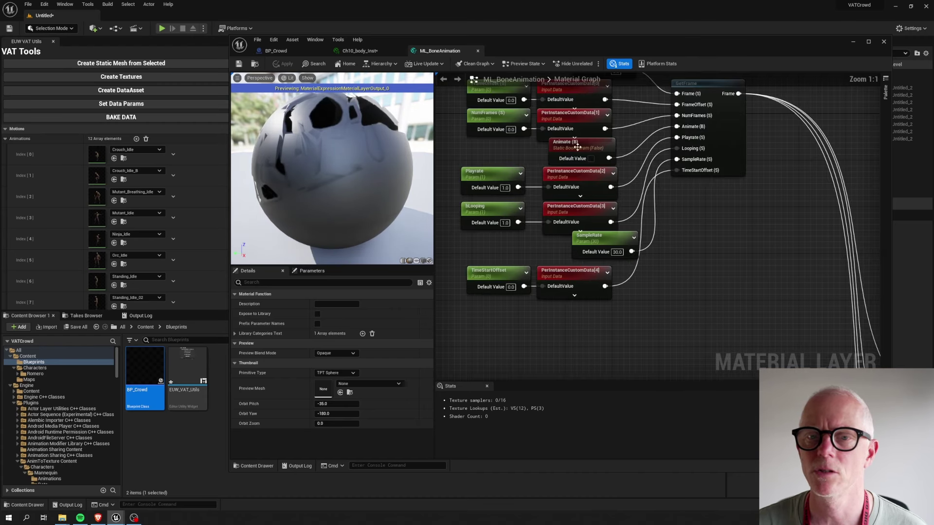
right_click_drag(585, 116, 577, 168)
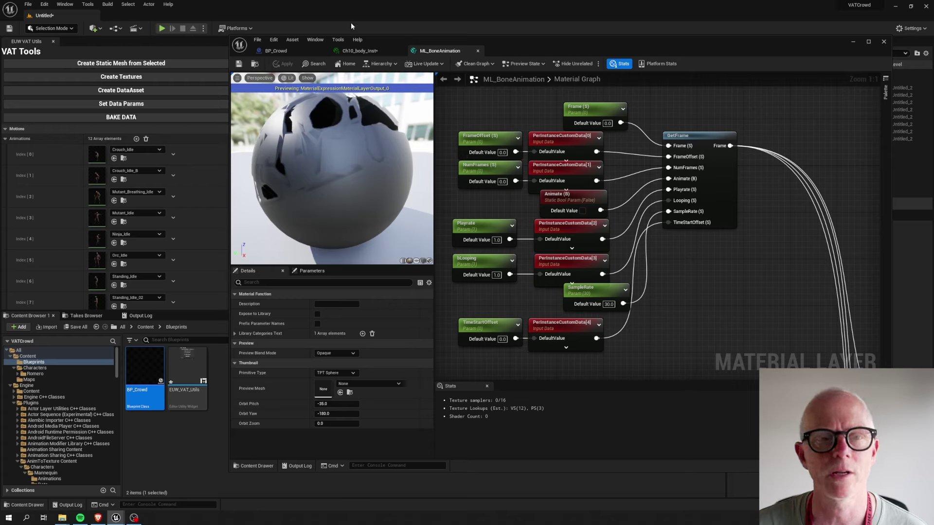
Return to the BP_Crowd construction script, maximize its editor window and view the Set Custom Data Value nodes
left_click(287, 50)
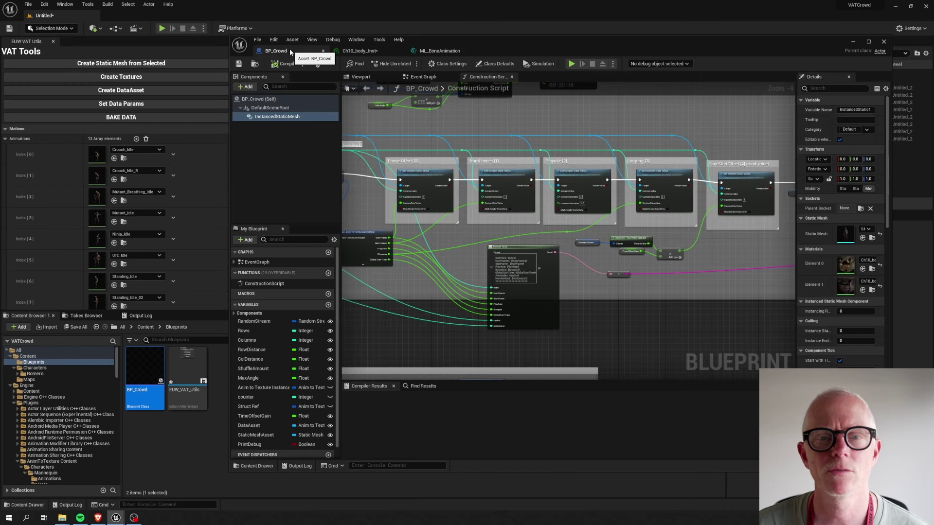
scroll(439, 180, "up", 2)
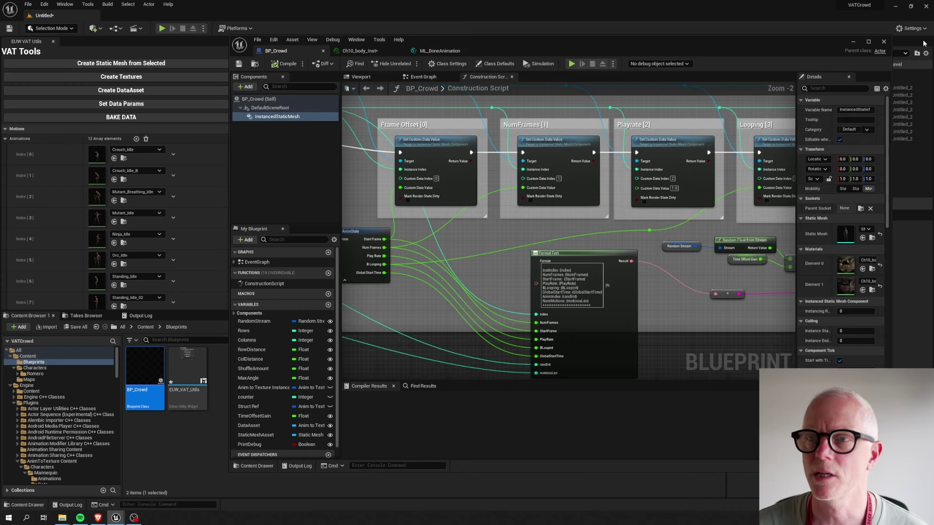
left_click(868, 42)
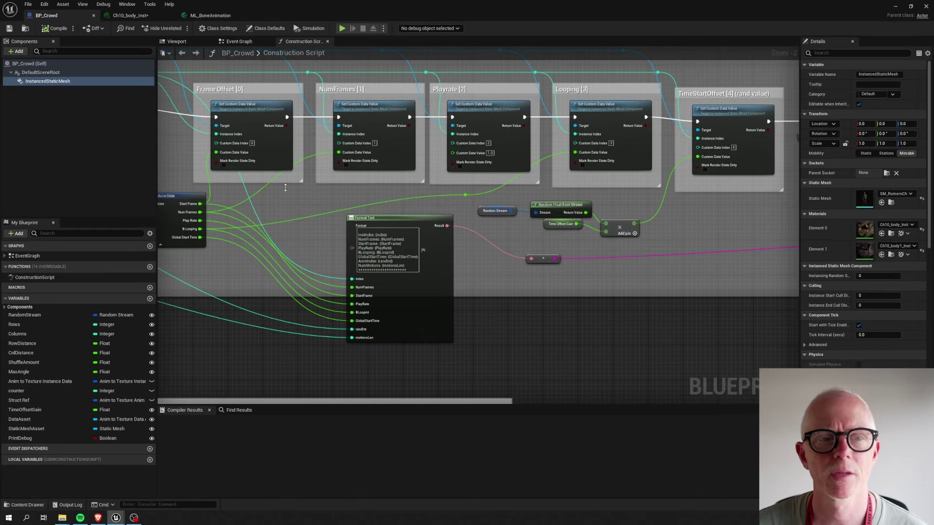
right_click_drag(254, 100, 344, 126)
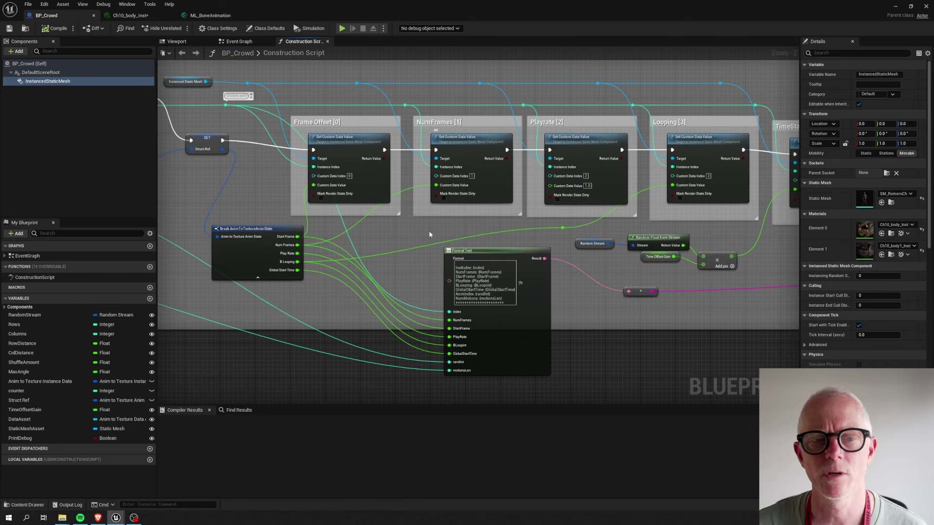
Shift the Data Asset getter and the Anim State from Data Asset node slightly to the right in the graph
right_click_drag(393, 230, 870, 217)
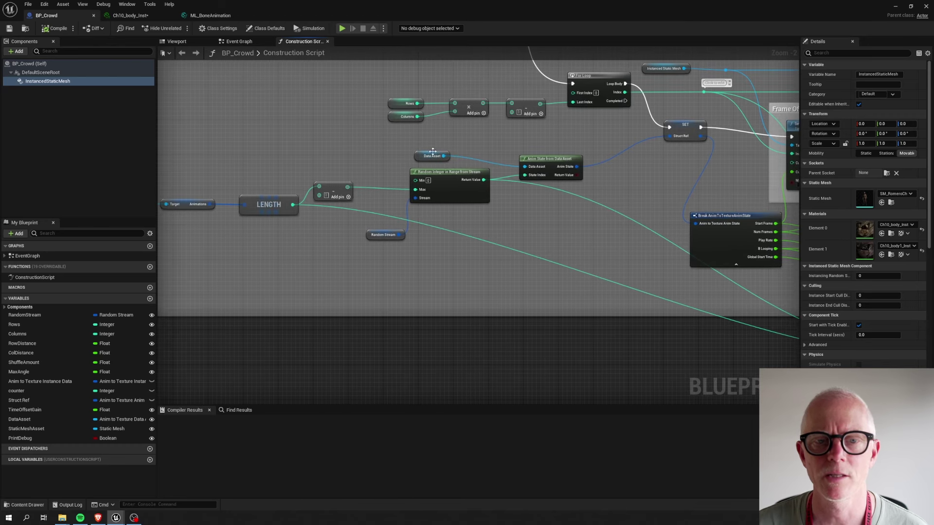
left_click_drag(433, 153, 456, 155)
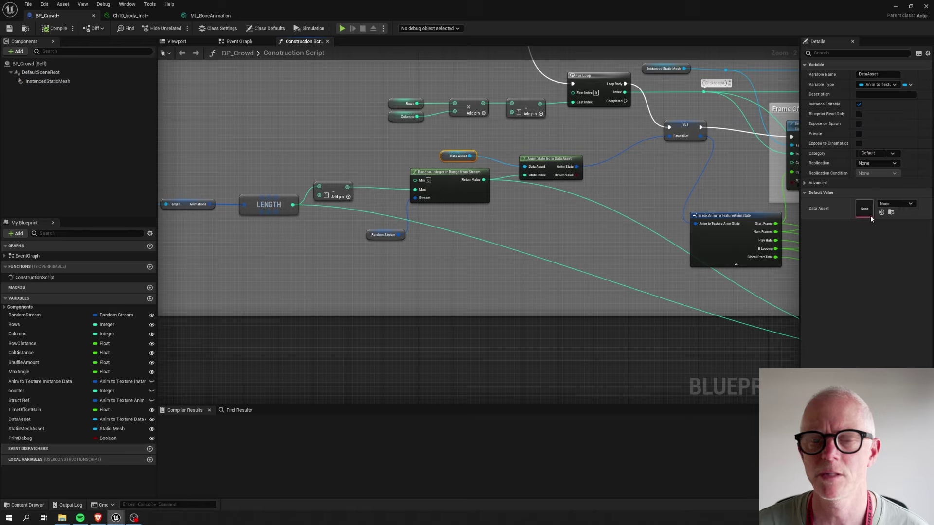
left_click_drag(549, 164, 563, 159)
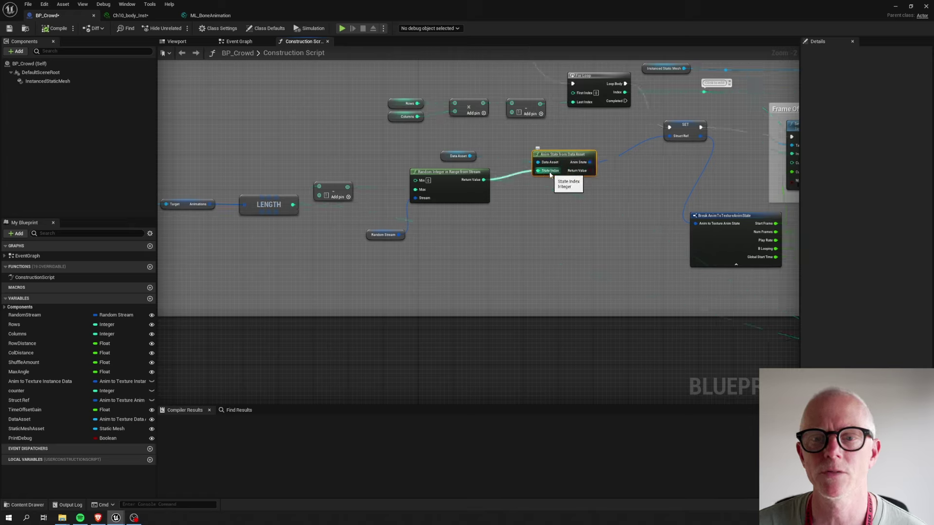
Select the Data Asset, Animations, Length, subtract and random integer nodes that supply the State Index, and follow them to the anim state
right_click_drag(428, 272, 527, 246)
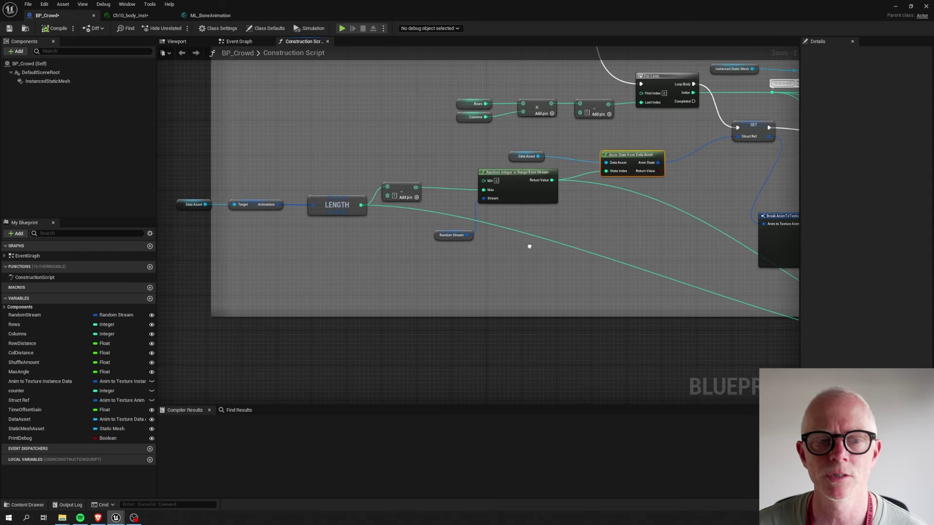
left_click_drag(243, 188, 530, 256)
left_click_drag(185, 179, 214, 251, "shift")
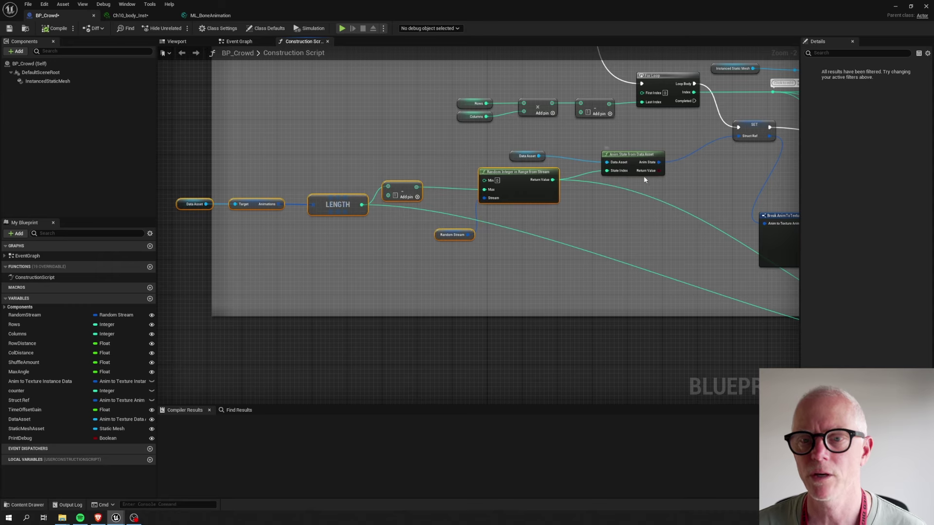
right_click_drag(704, 185, 584, 194)
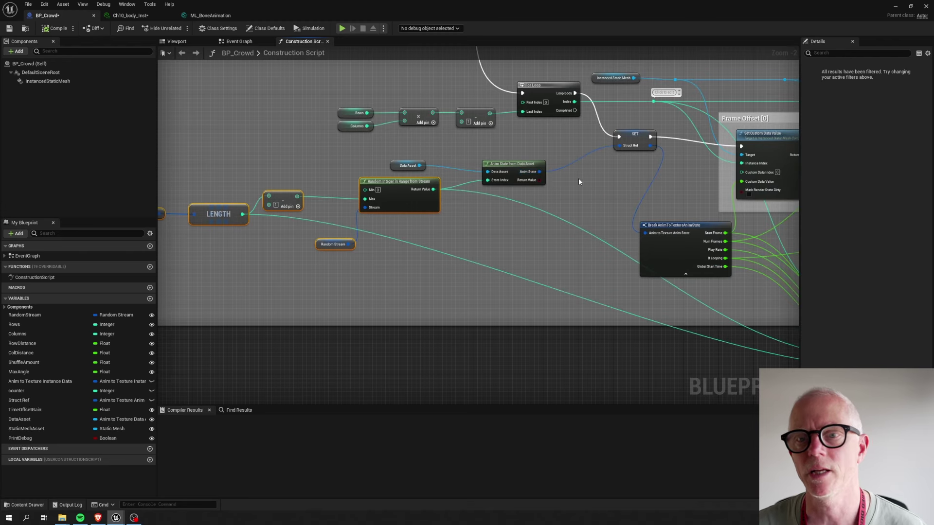
Trace the Break AnimToTextureAnimState outputs to the Frame Offset, NumFrames, Playrate and Looping custom data values
right_click_drag(579, 178, 397, 145)
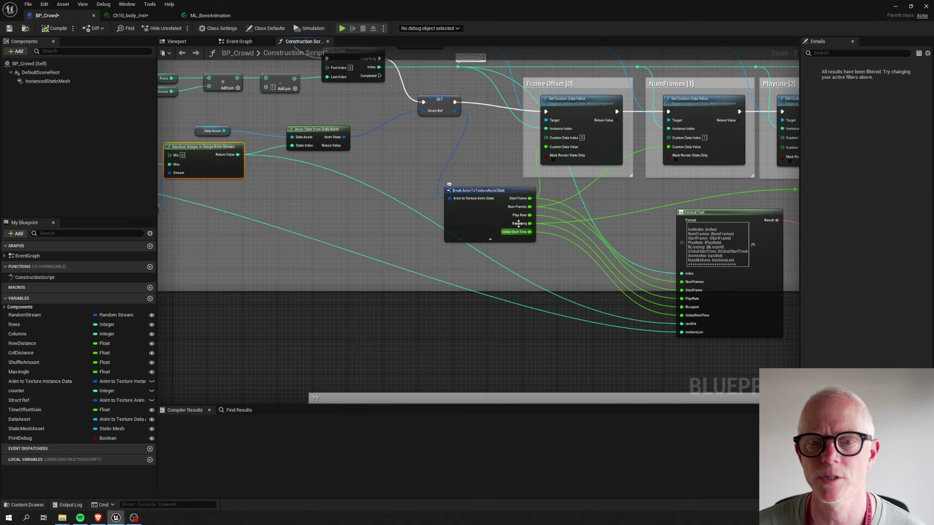
right_click_drag(510, 157, 425, 169)
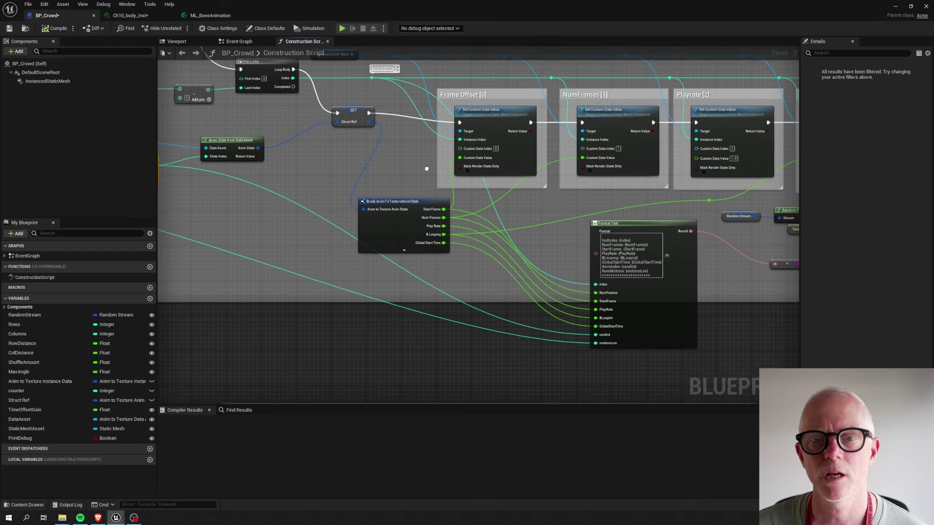
left_click_drag(444, 210, 459, 160)
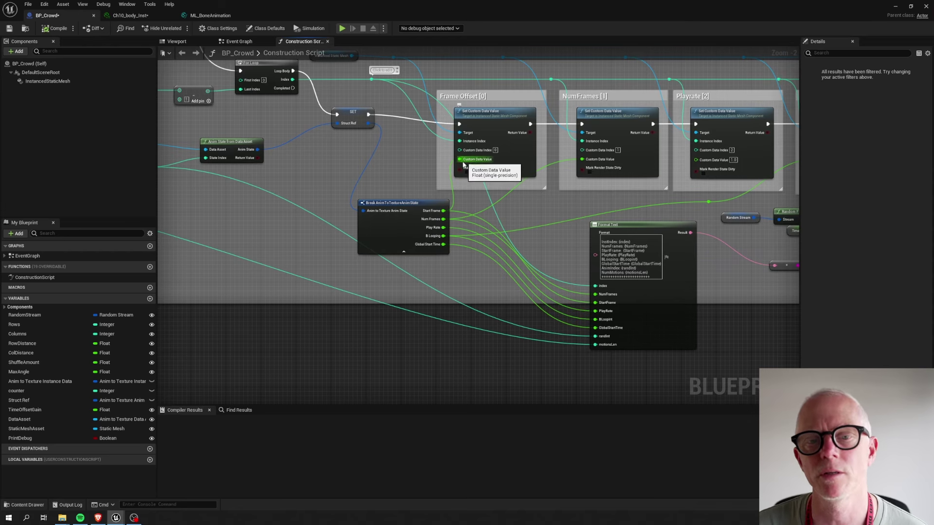
right_click_drag(487, 127, 277, 141)
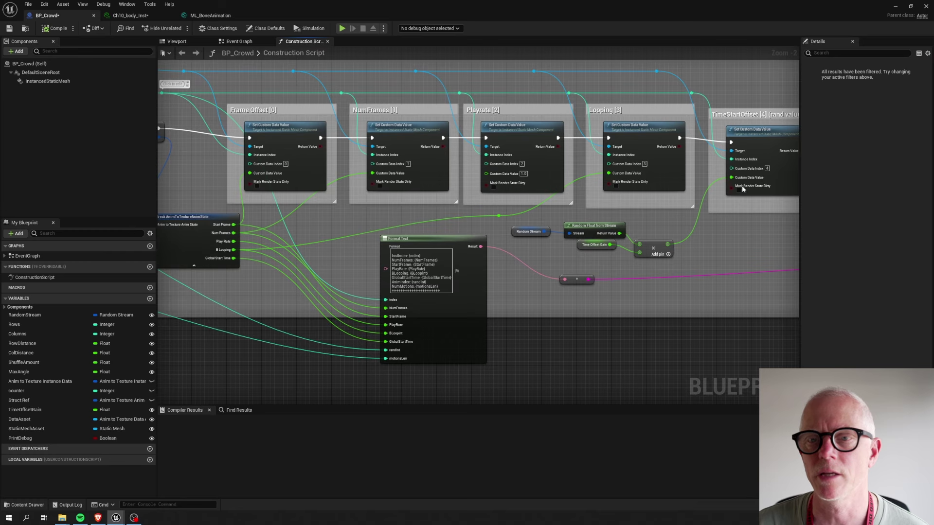
Examine the Random Float from Stream and Time Offset Gain multiplication that feeds the TimeStartOffset custom data value
scroll(576, 289, "down", 1)
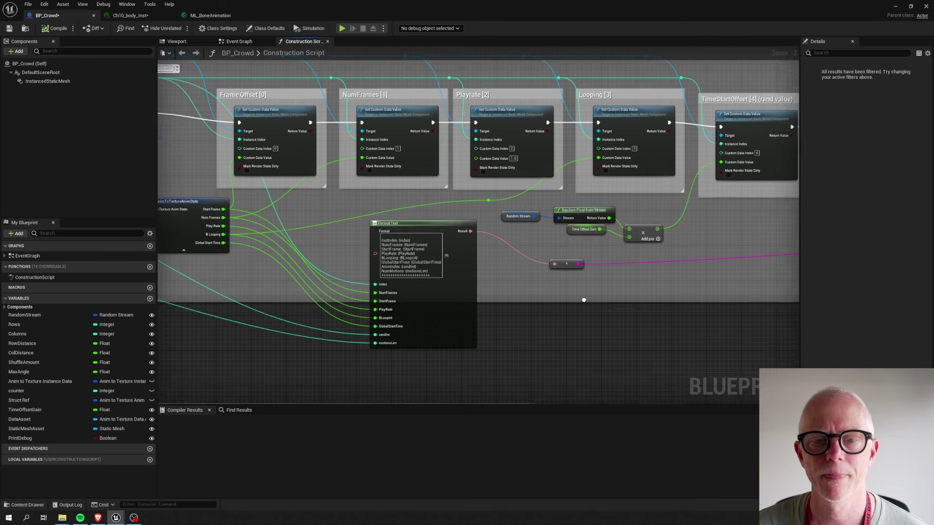
scroll(576, 288, "down", 1)
right_click_drag(645, 286, 450, 288)
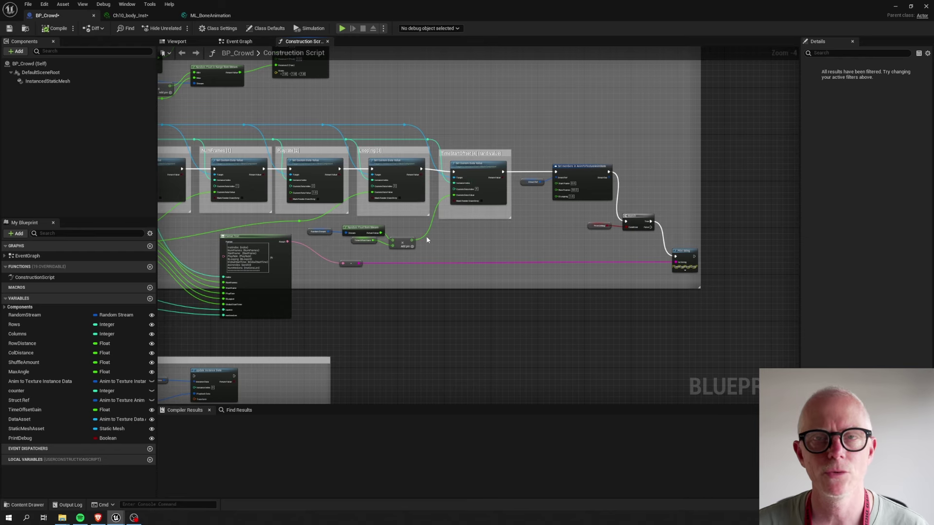
scroll(515, 216, "up", 3)
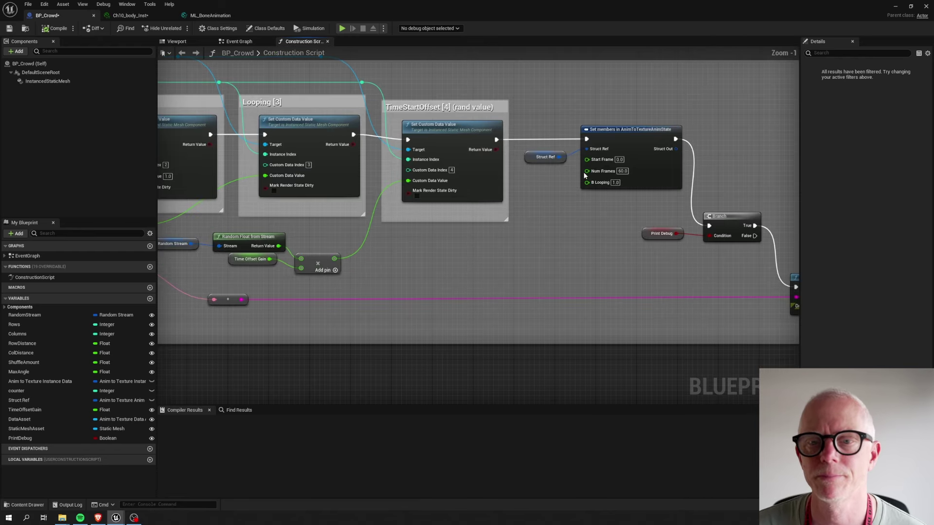
right_click_drag(417, 268, 534, 257)
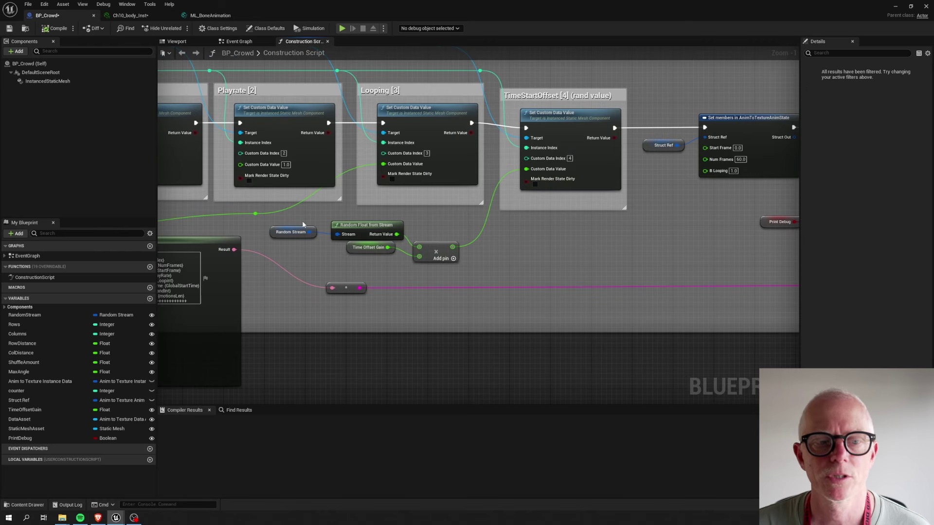
left_click_drag(302, 224, 462, 265)
mouse_move(500, 290)
right_mouse_down()
mouse_move(583, 299)
mouse_move(602, 272)
mouse_move(494, 279)
right_mouse_up()
scroll(583, 299, "down", 2)
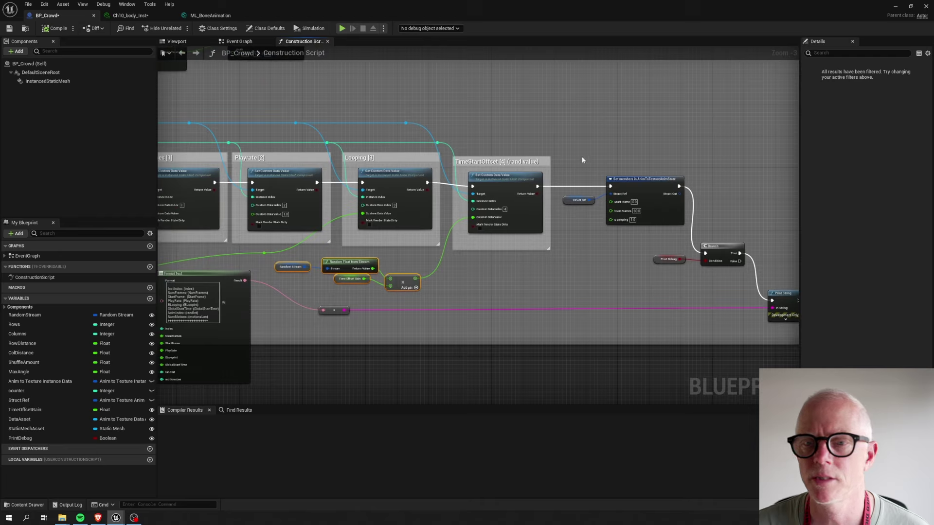
Select the Struct Ref and Set members in AnimToTextureAnimState nodes and review their place before the debug branch
left_click_drag(582, 157, 646, 235)
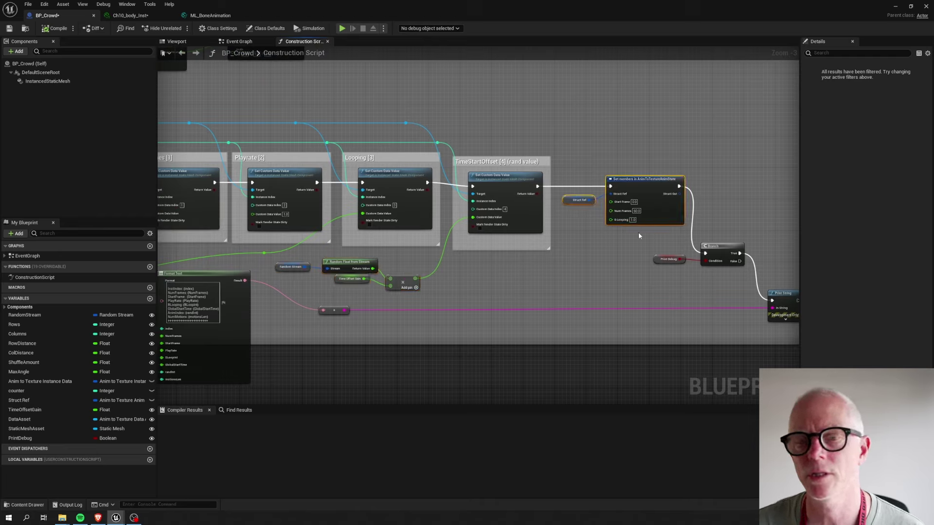
right_click_drag(365, 315, 787, 260)
right_click_drag(732, 303, 388, 296)
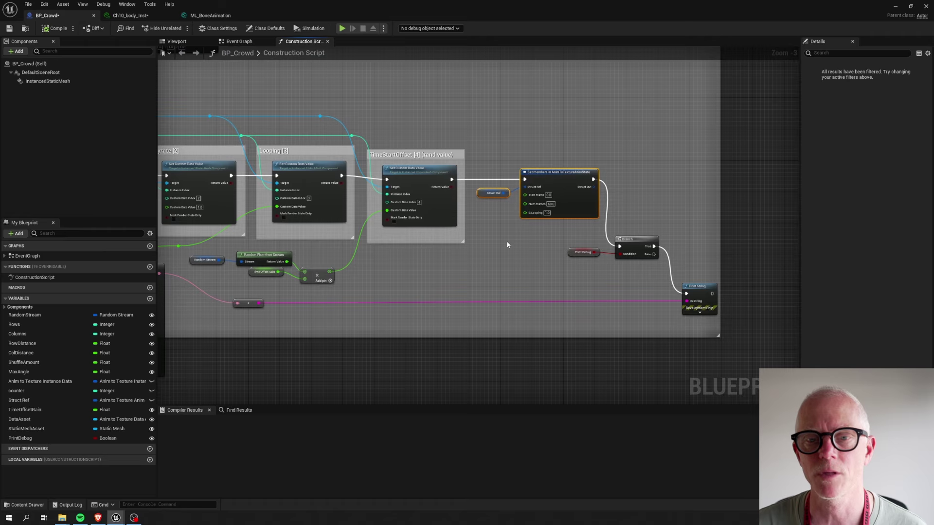
Inspect the unconnected "??" comment group containing the Allocate Instance Data and Setup Instanced Mesh Component nodes
scroll(456, 279, "down", 2)
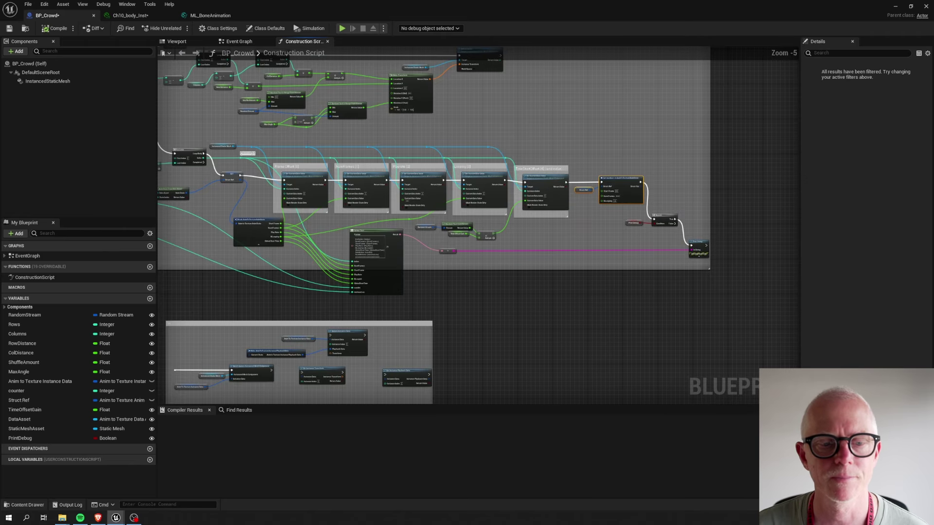
right_click_drag(410, 283, 565, 437)
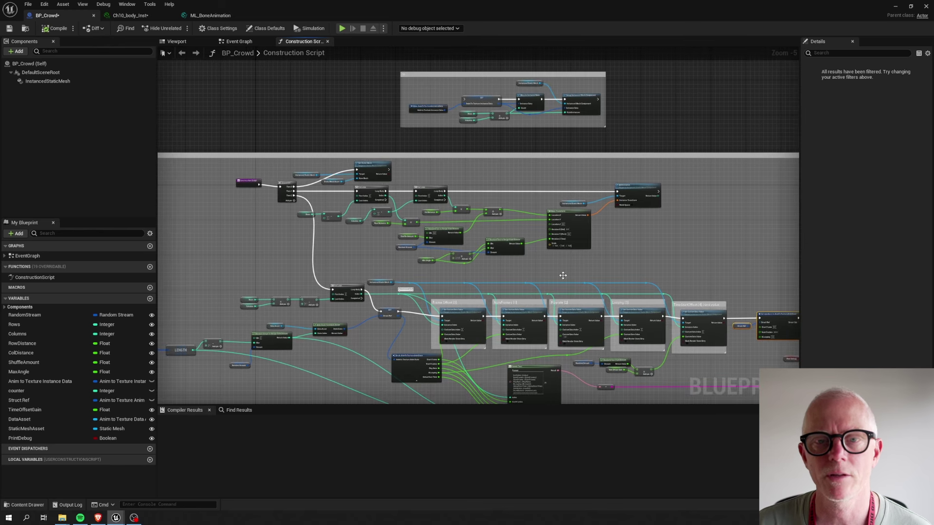
right_click_drag(636, 116, 646, 191)
scroll(607, 196, "up", 3)
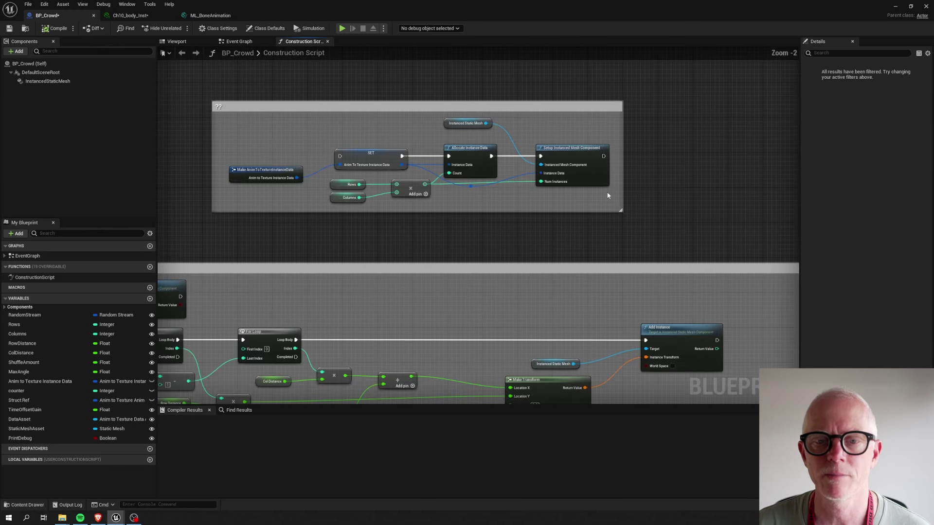
right_click_drag(445, 240, 480, 251)
right_click_drag(321, 242, 337, 264)
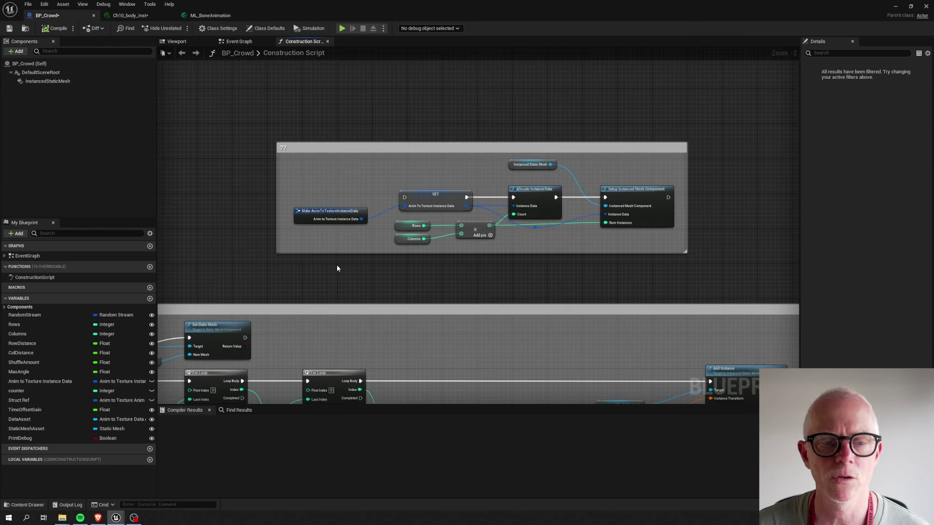
scroll(337, 265, "up", 2)
Browse the Anim Texture Playback functions in the list of available Blueprint actions without adding a node
right_click(377, 282)
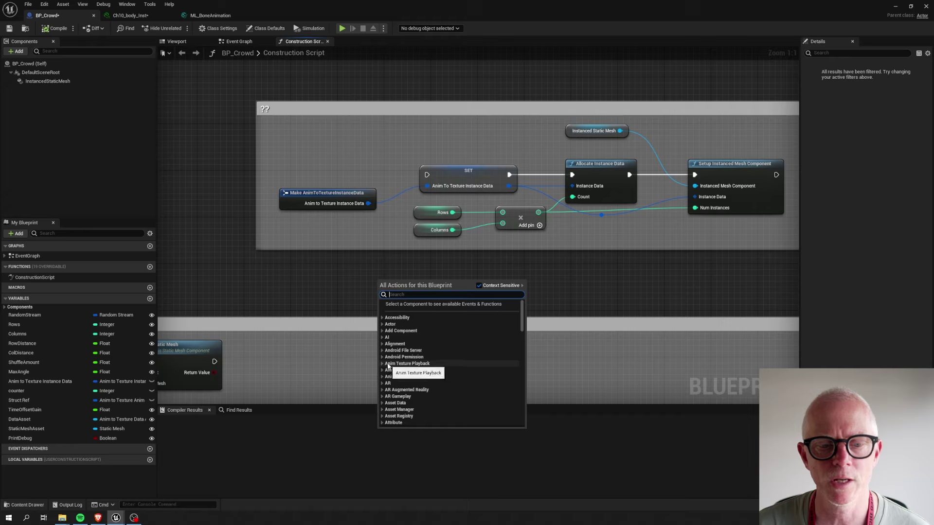
left_click(382, 363)
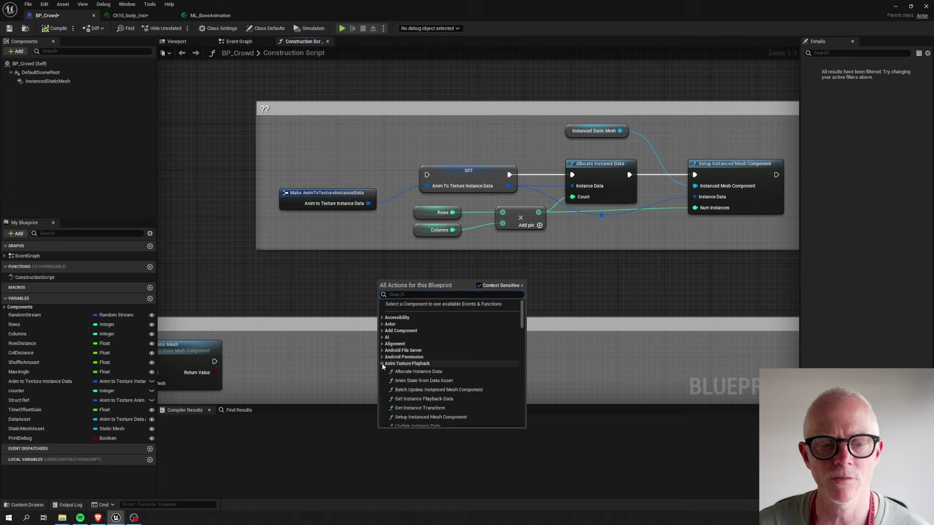
scroll(415, 355, "down", 1)
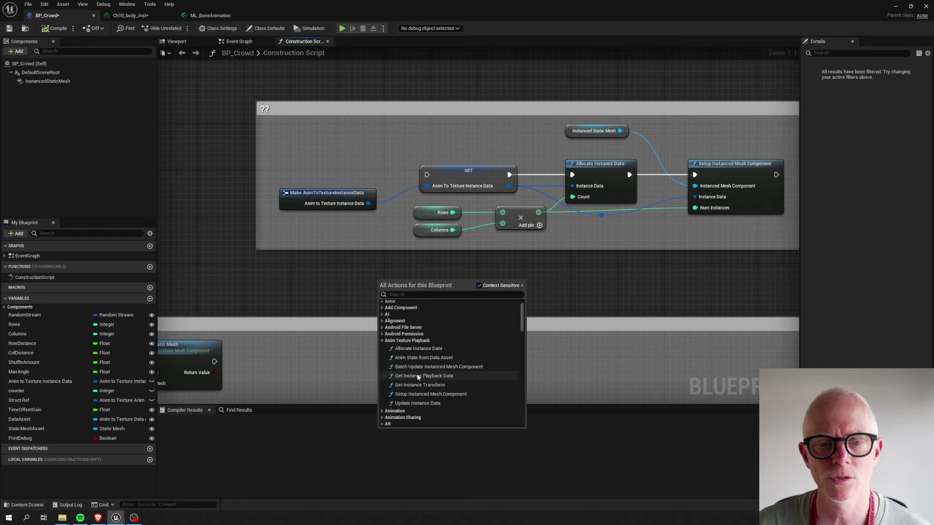
scroll(644, 291, "down", 2)
left_click(644, 292)
Select the five commented Set Custom Data Value groups, from Frame Offset to TimeStartOffset, for review
right_click_drag(588, 298, 554, 27)
scroll(613, 214, "down", 2)
right_click_drag(618, 261, 579, 177)
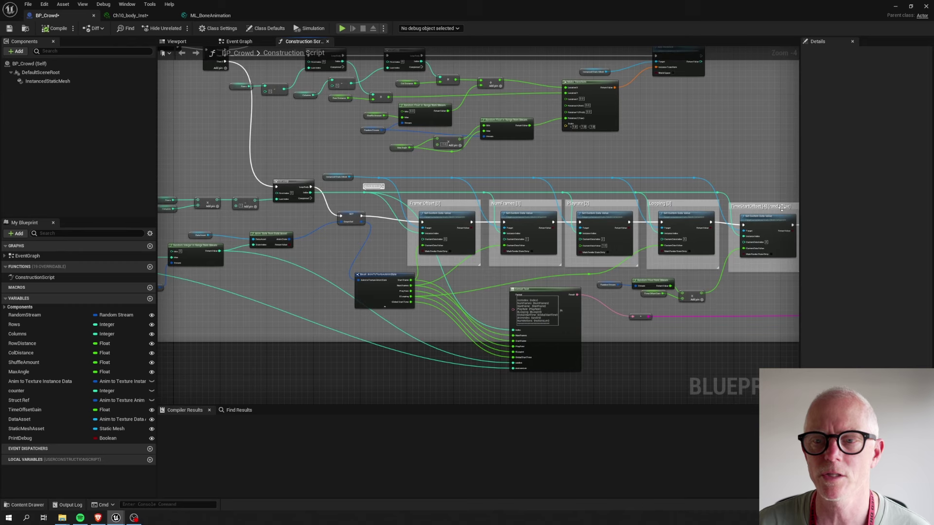
left_click_drag(481, 220, 797, 275)
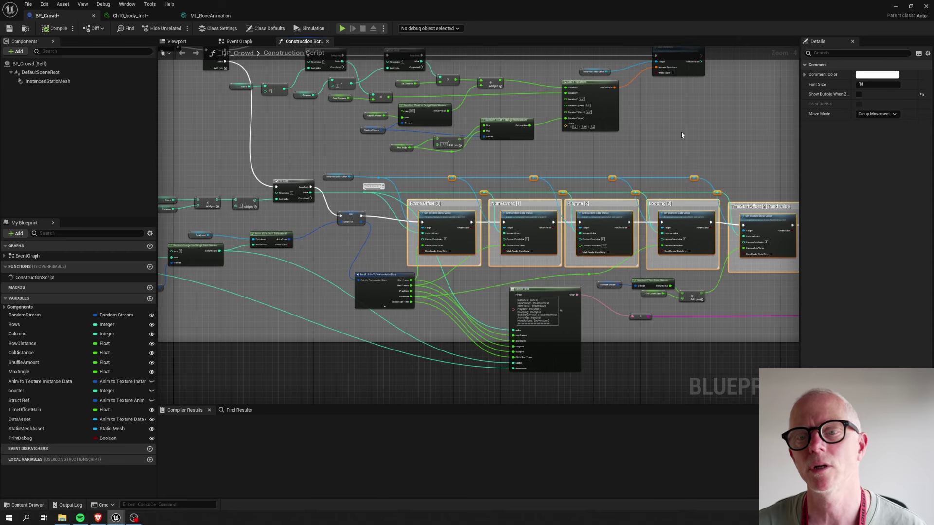
Select the Allocate Instance Data node in the upper "??" comment group and examine its connections to Setup Instanced Mesh Component
right_click_drag(681, 135, 730, 308)
scroll(435, 182, "up", 3)
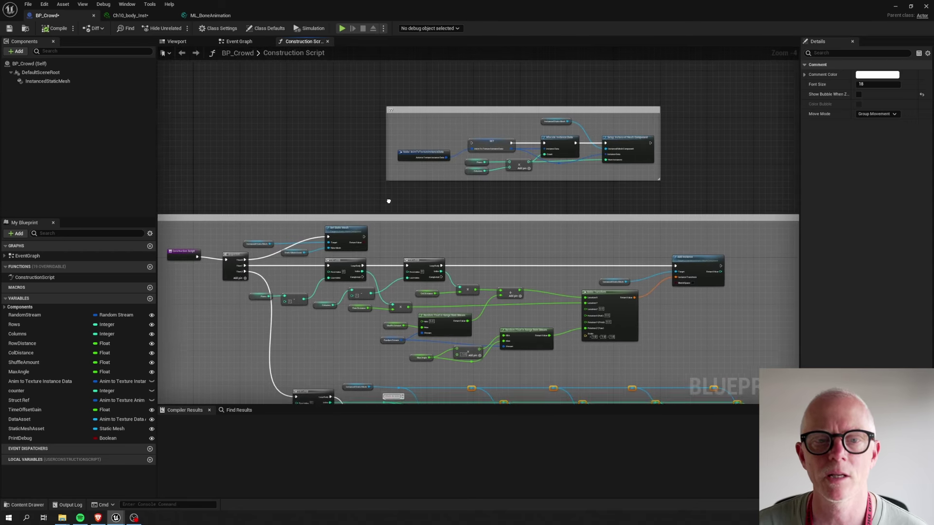
scroll(409, 264, "up", 1)
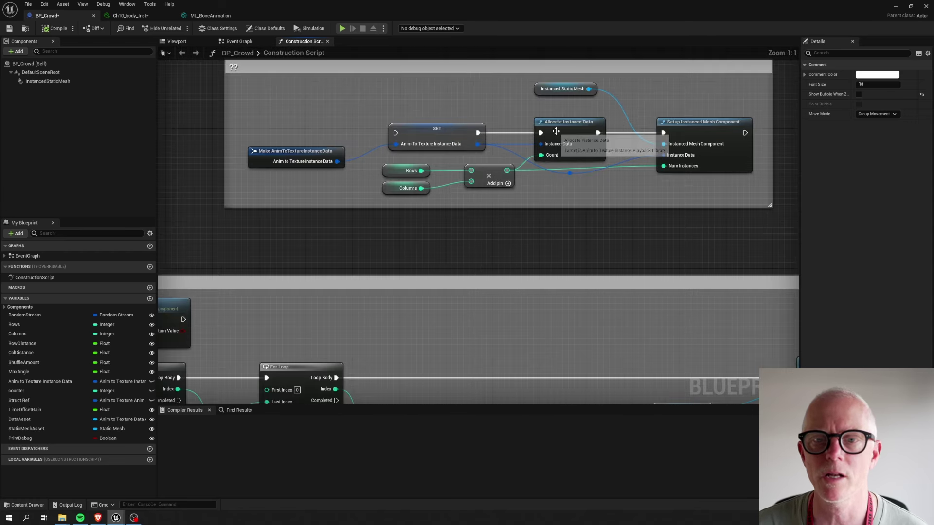
left_click(549, 141)
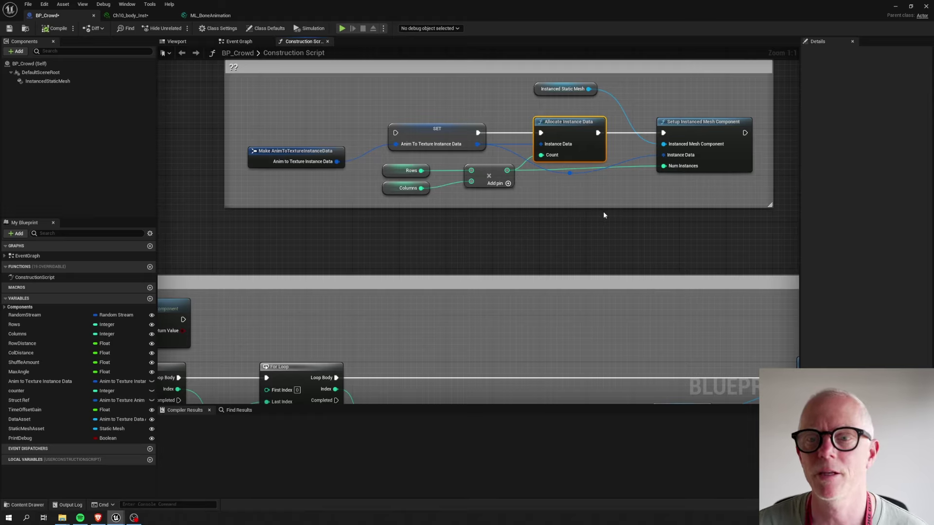
Shift the Update Instance Data node slightly away from its input nodes in the lower "??" comment group and review the surrounding unused playback nodes
right_click_drag(599, 217, 594, 166)
scroll(595, 167, "down", 4)
right_click_drag(571, 394, 548, 134)
right_click_drag(594, 274, 543, 155)
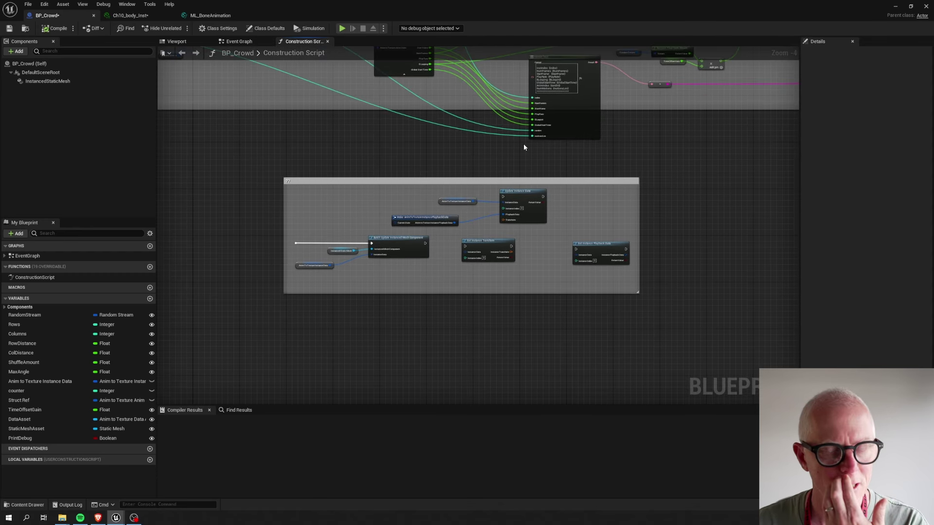
scroll(470, 202, "up", 3)
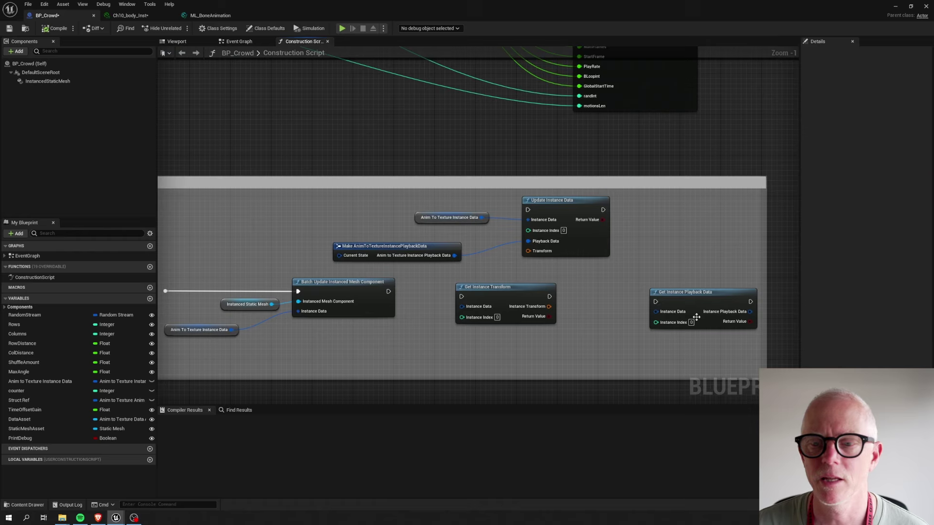
left_click_drag(554, 202, 575, 203)
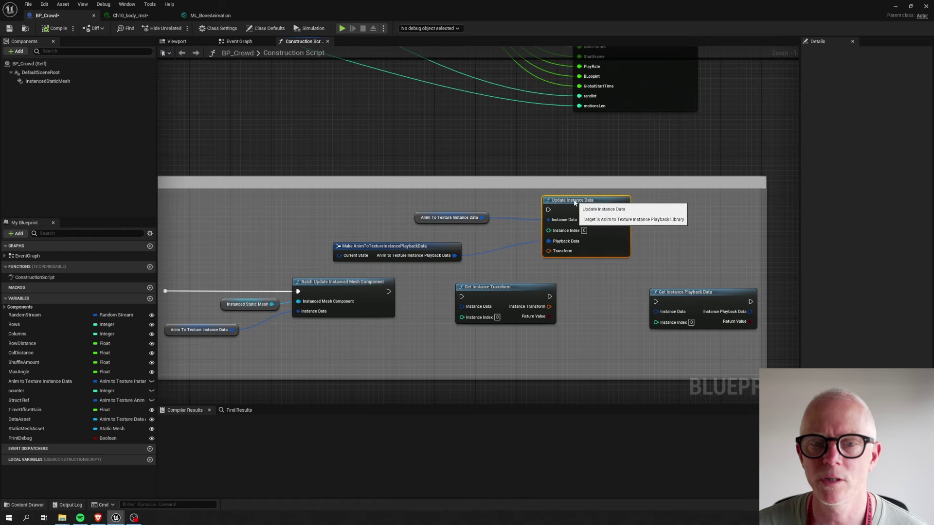
right_click_drag(509, 258, 508, 259)
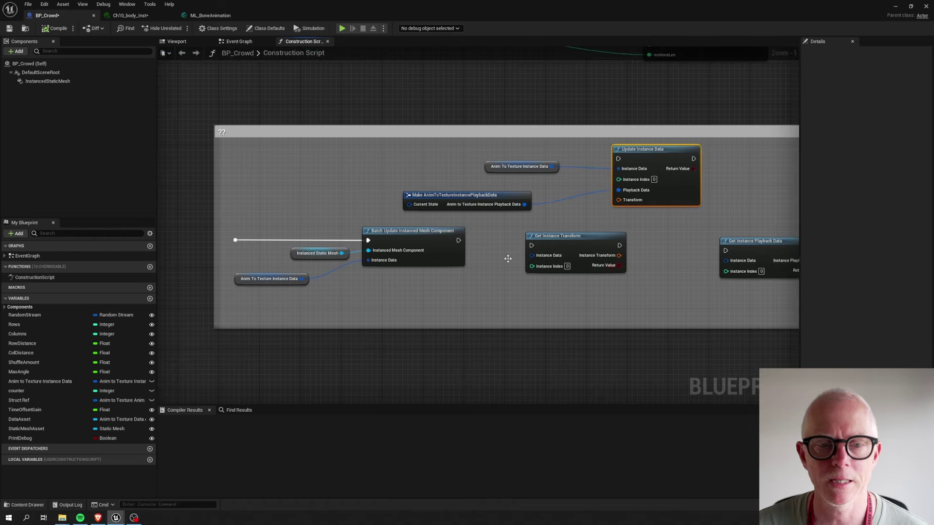
Review the overall construction script layout with all three comment groups in view and clear the node selection
scroll(460, 241, "down", 3)
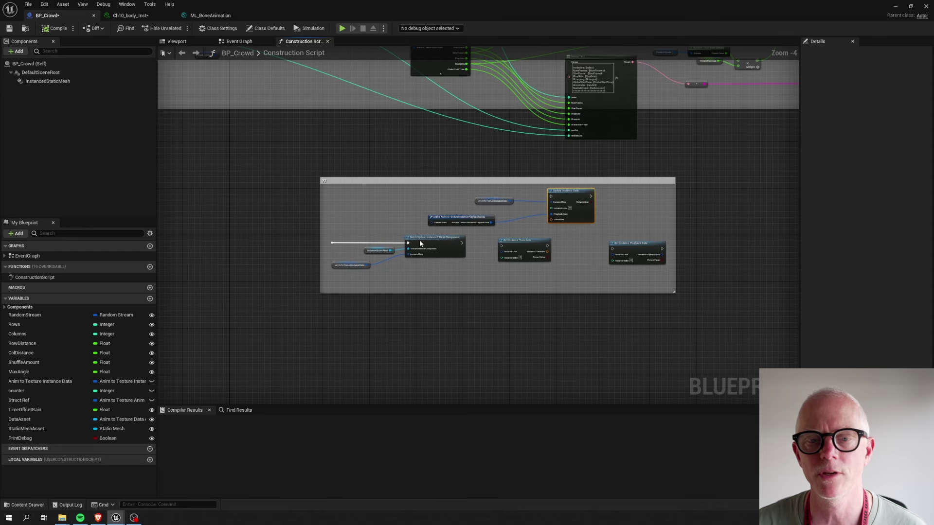
right_click_drag(768, 194, 663, 270)
scroll(663, 270, "down", 3)
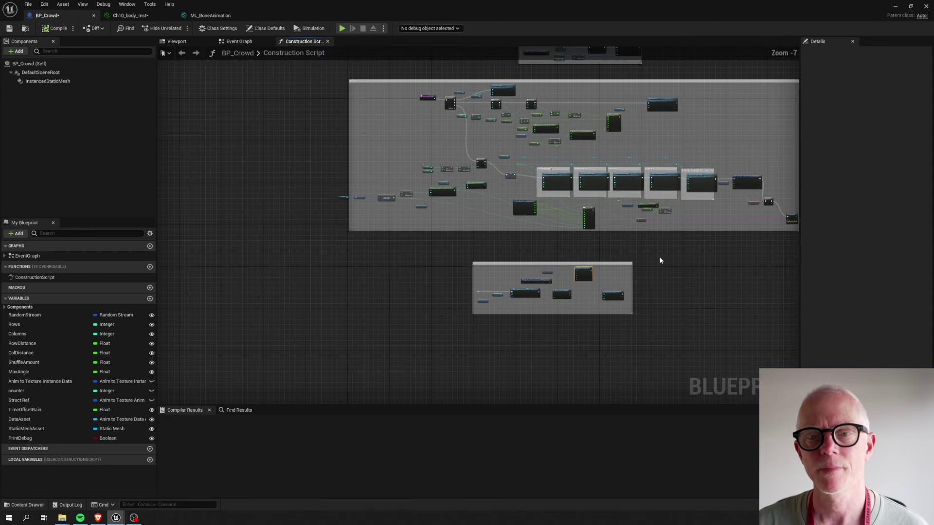
right_click_drag(583, 310, 579, 318)
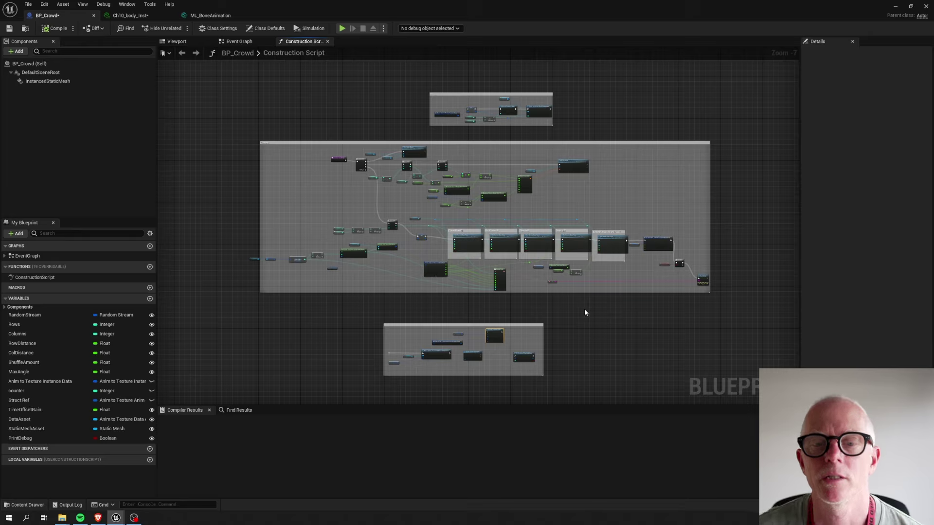
left_click(740, 235)
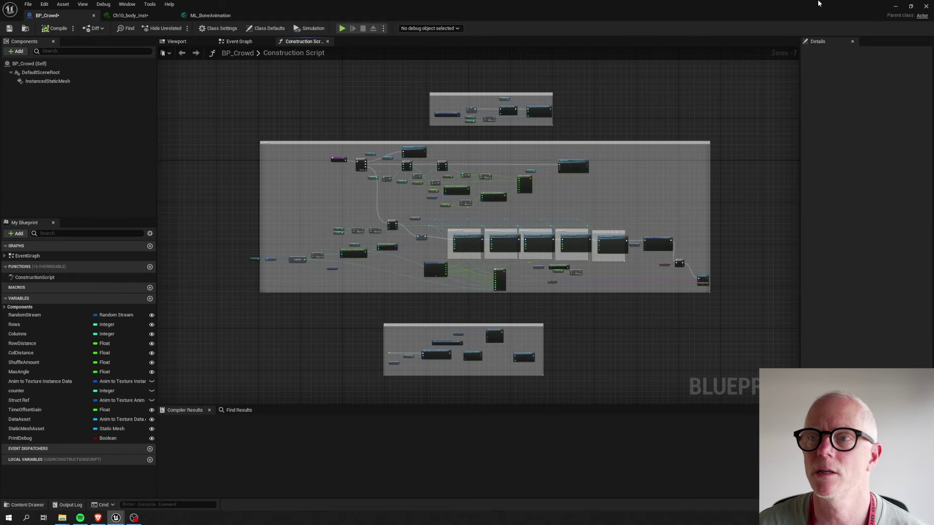
Close the BP_Crowd Blueprint editor window and view the animated crowd up close in the level viewport
left_click(911, 8)
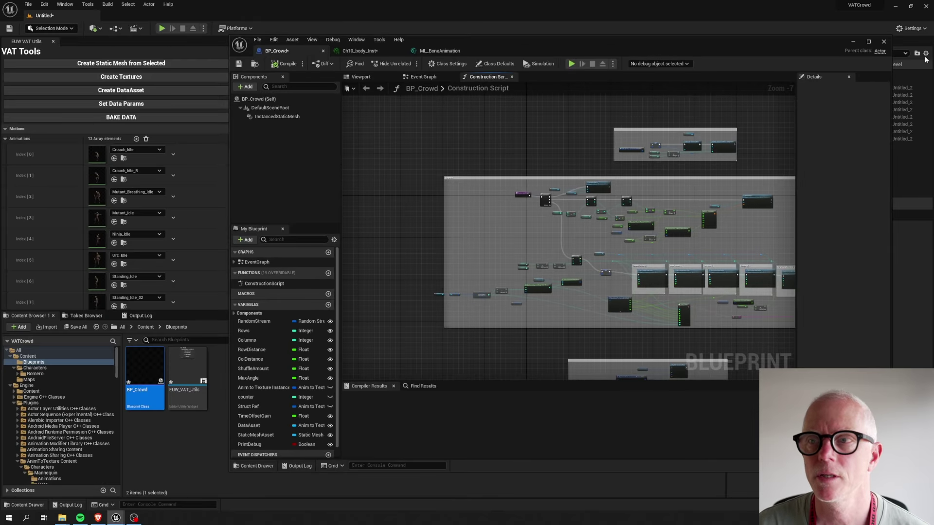
left_click(884, 42)
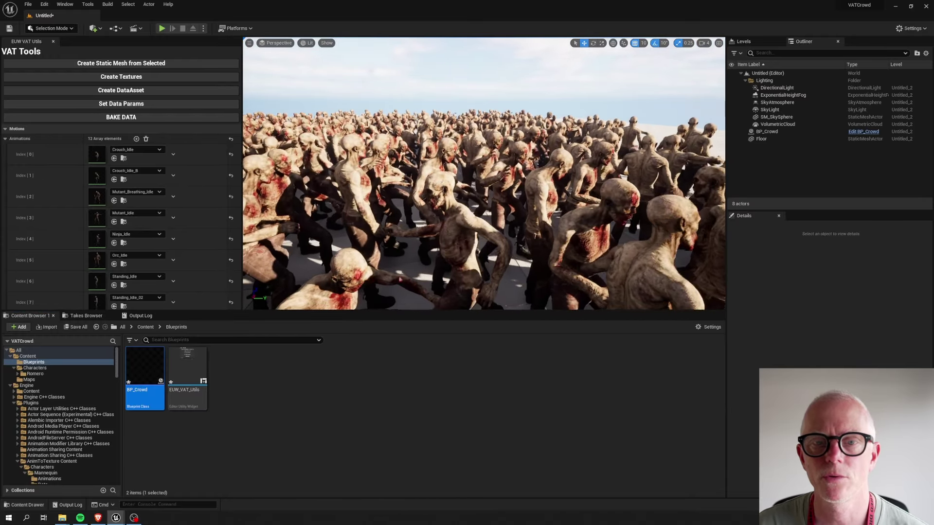
right_click_drag(484, 173, 484, 173)
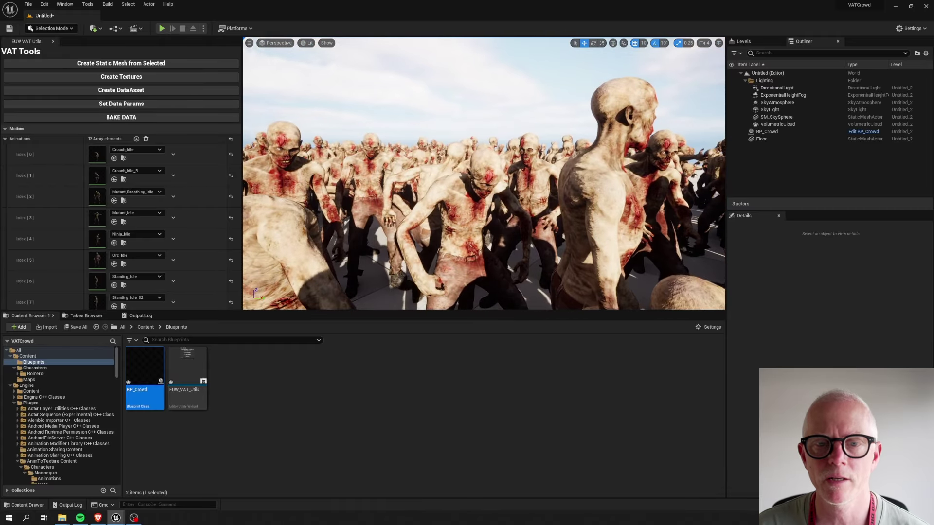